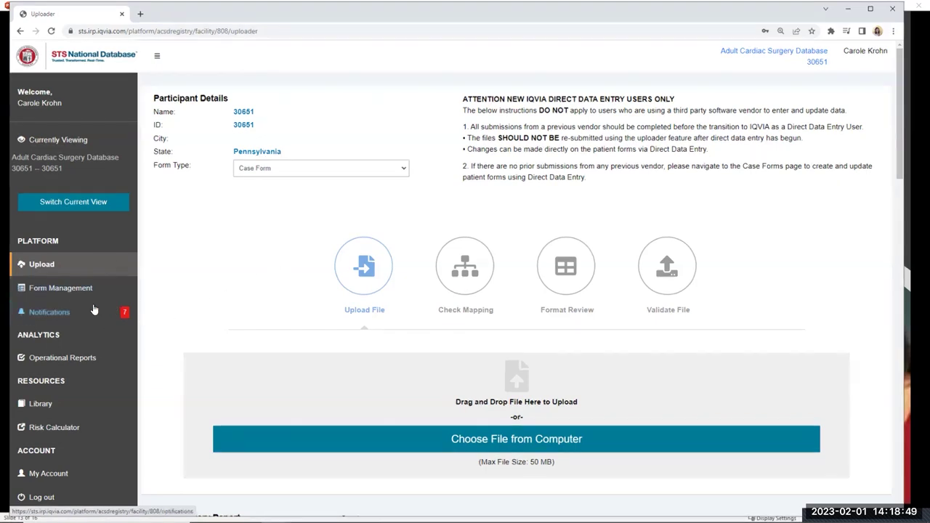
# Open the notifications and read the IQVIA Updates - Release Notes January 2023 and Harvest 4 2022 Report Results Released entries
pyautogui.click(33, 315)
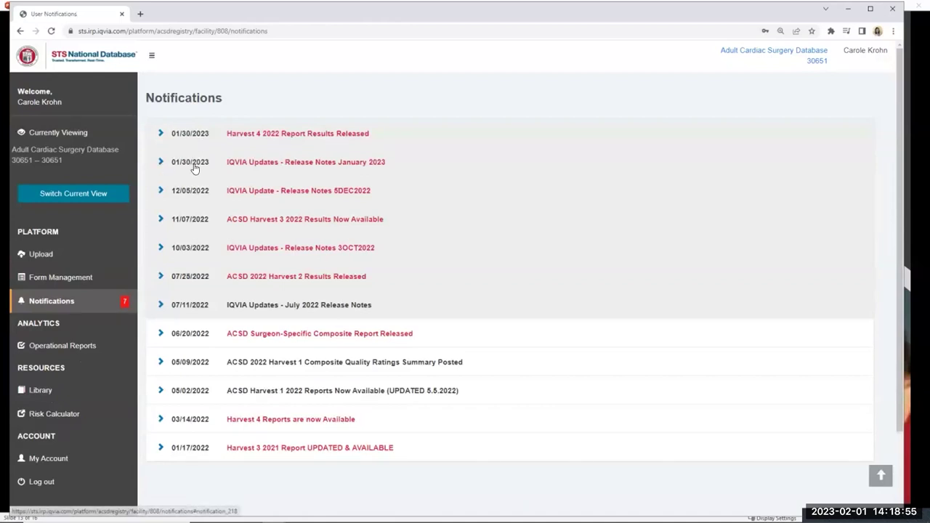
pyautogui.click(159, 162)
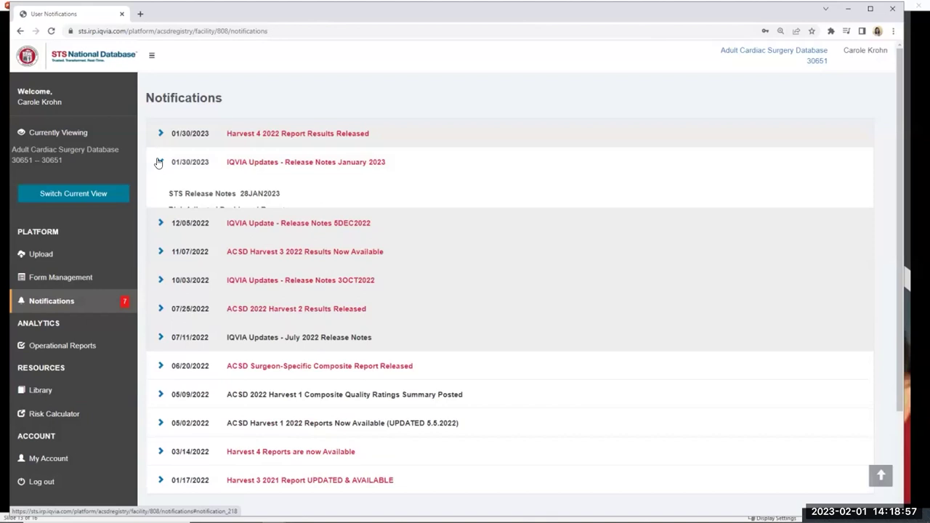
pyautogui.click(159, 162)
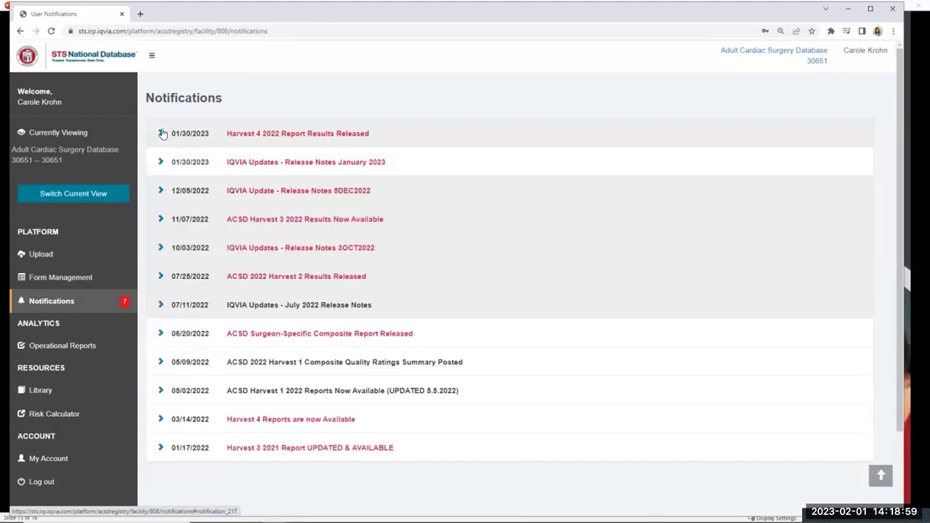
pyautogui.click(161, 133)
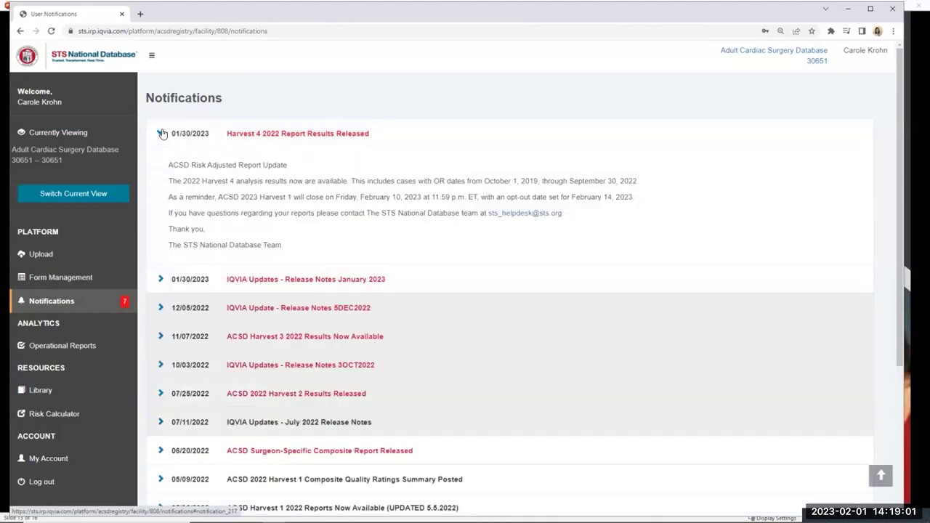
pyautogui.click(161, 133)
# Open the Data Quality Report for the most recent upload in the upload history and display the records behind the warning alerts
pyautogui.click(55, 255)
pyautogui.scroll(-2, 778, 337)
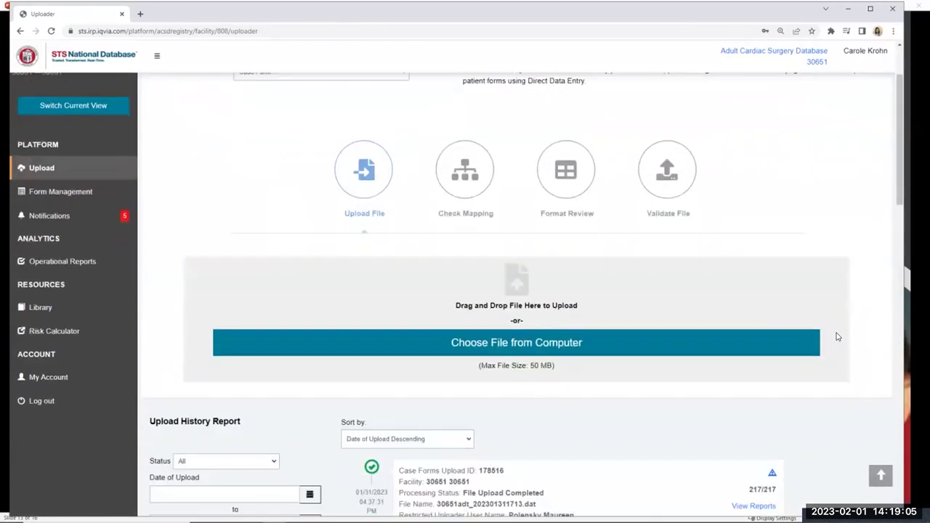
pyautogui.scroll(-3, 854, 350)
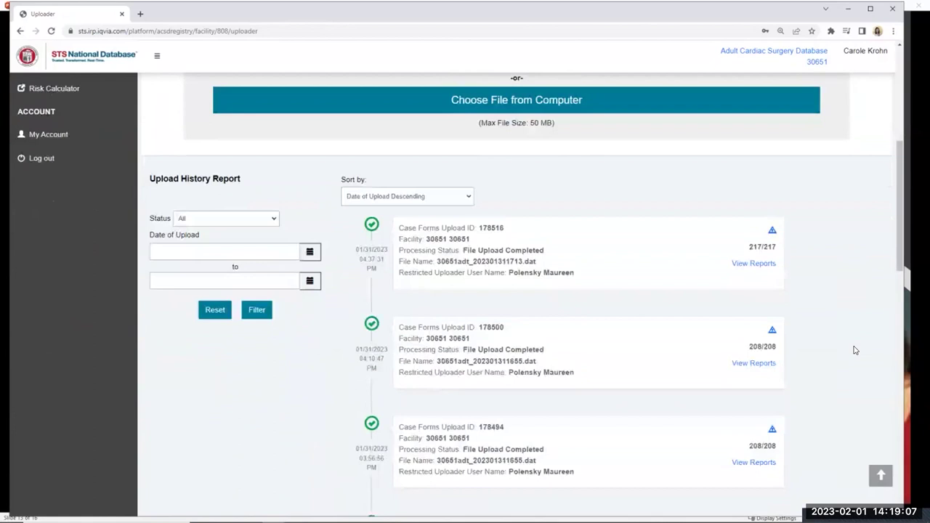
pyautogui.scroll(1, 632, 241)
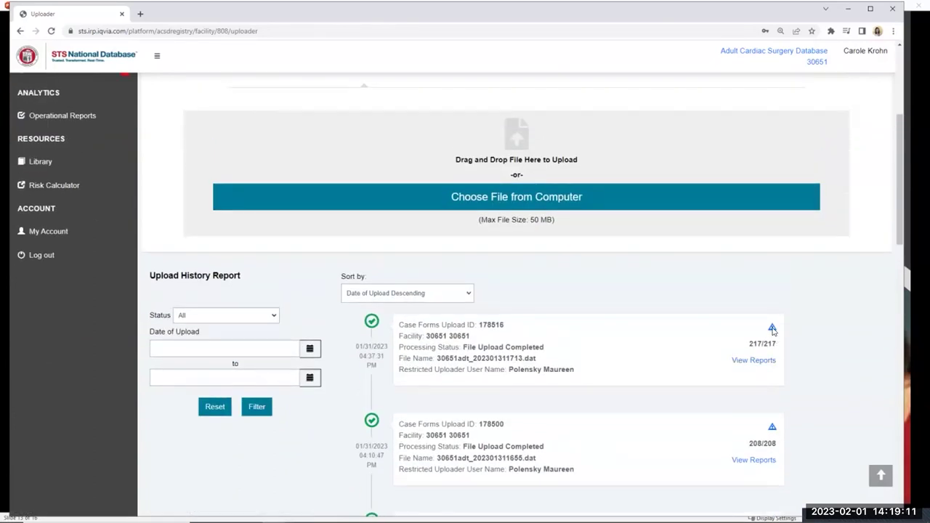
pyautogui.click(755, 360)
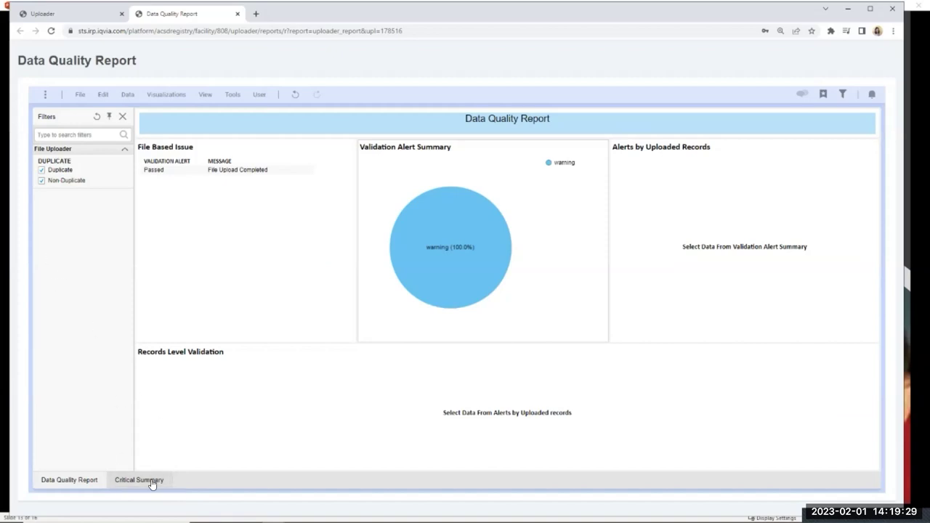
pyautogui.click(443, 240)
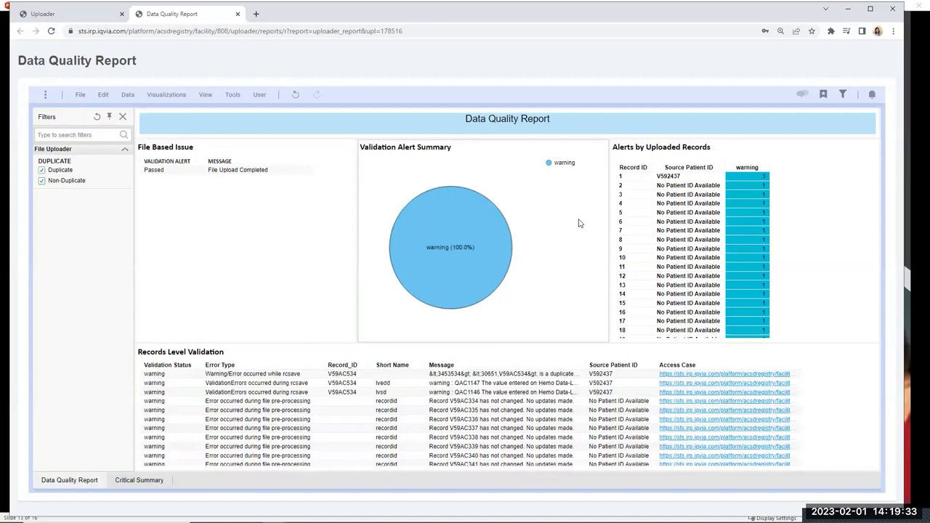
# Run the Critical Summary report for file submissions from 01012022 to 12312022
pyautogui.click(117, 481)
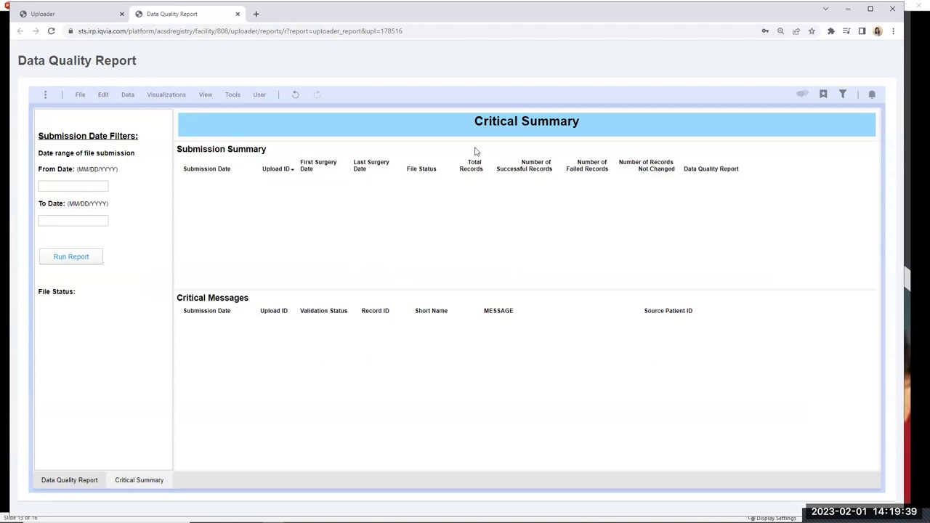
pyautogui.write('01012022')
pyautogui.click(97, 219)
pyautogui.write('12312022')
pyautogui.click(83, 256)
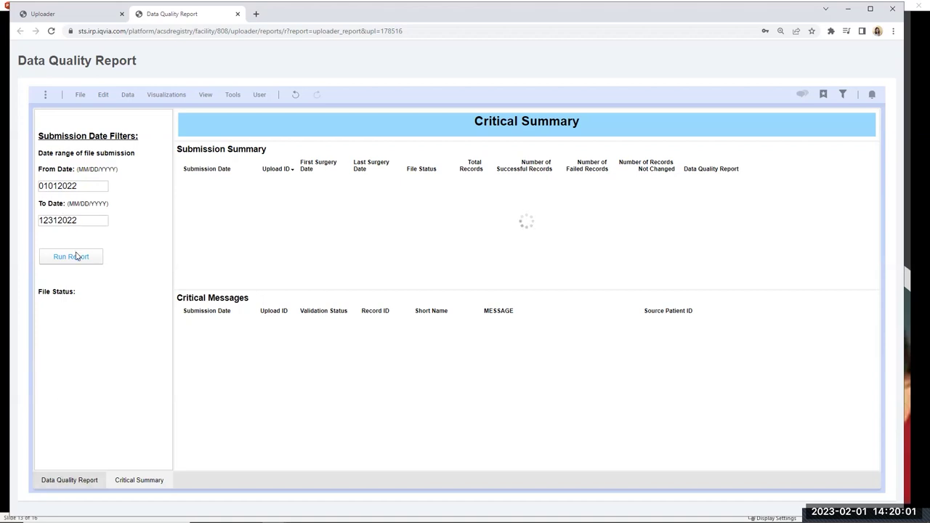
# Change the To Date of the Critical Summary's submission filter to 01312022
pyautogui.moveTo(86, 188); pyautogui.dragTo(38, 189)
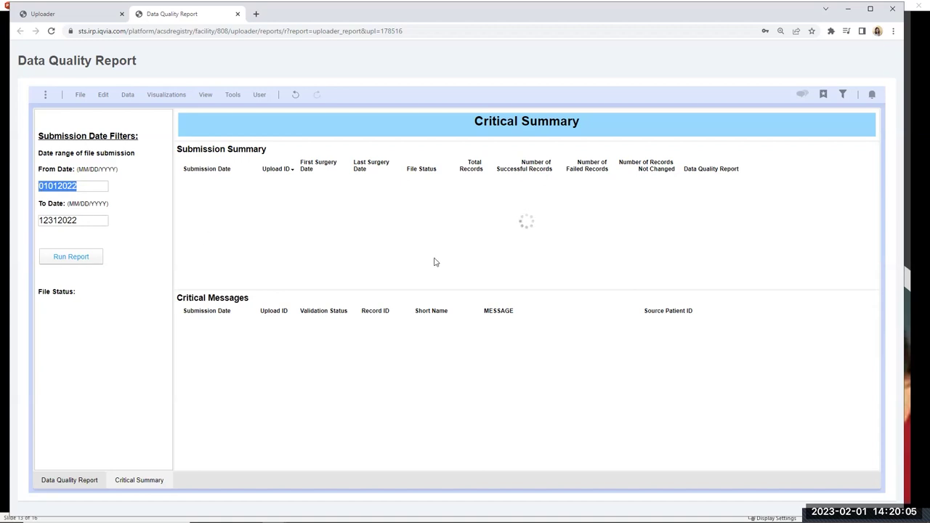
pyautogui.moveTo(100, 220); pyautogui.dragTo(23, 216)
pyautogui.write('0101')
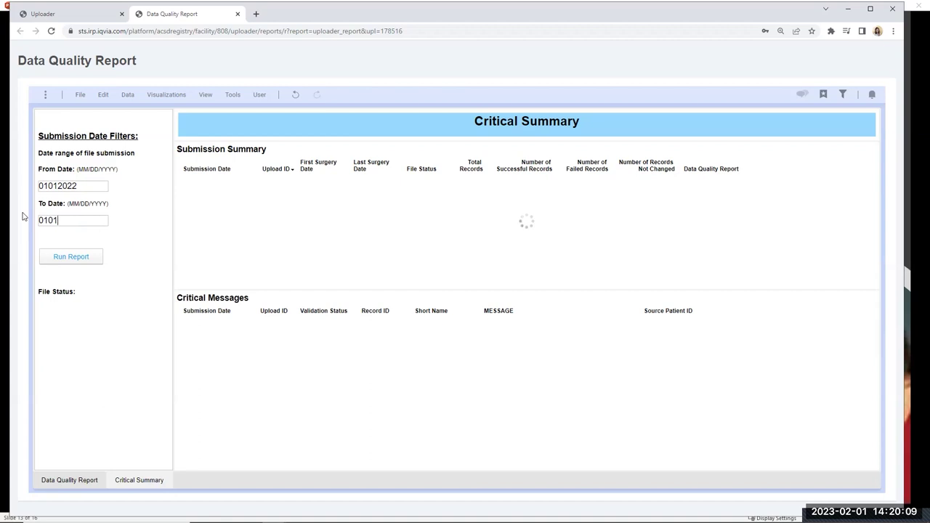
pyautogui.write('2022')
pyautogui.click(53, 218)
pyautogui.press('BackSpace')
pyautogui.write('3')
# Return to the upload history and examine the processing statuses, alert icons and record counts of the uploads, including those on page 4
pyautogui.click(71, 16)
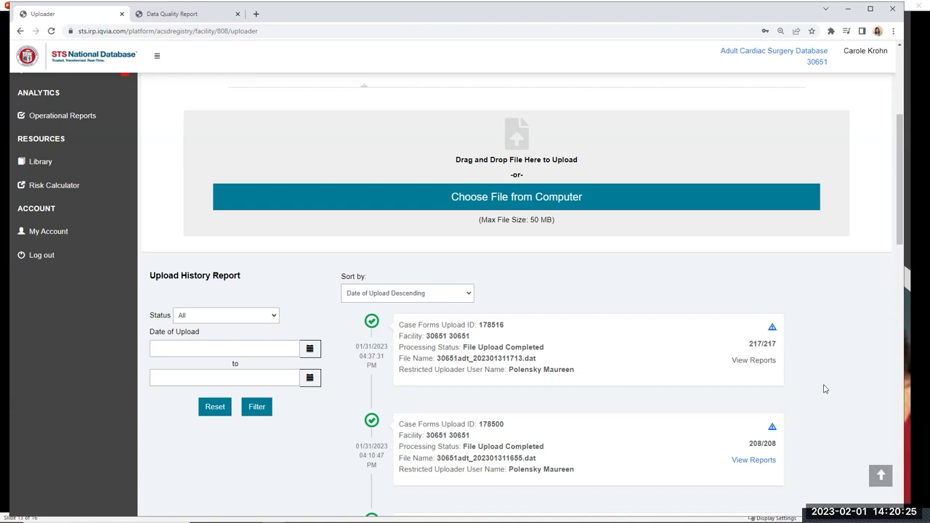
pyautogui.scroll(-10, 825, 389)
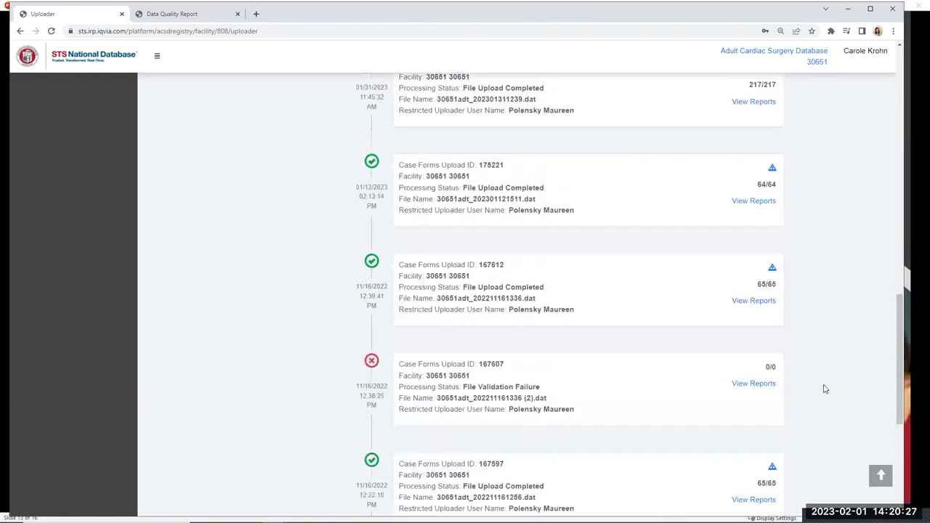
pyautogui.scroll(-3, 824, 389)
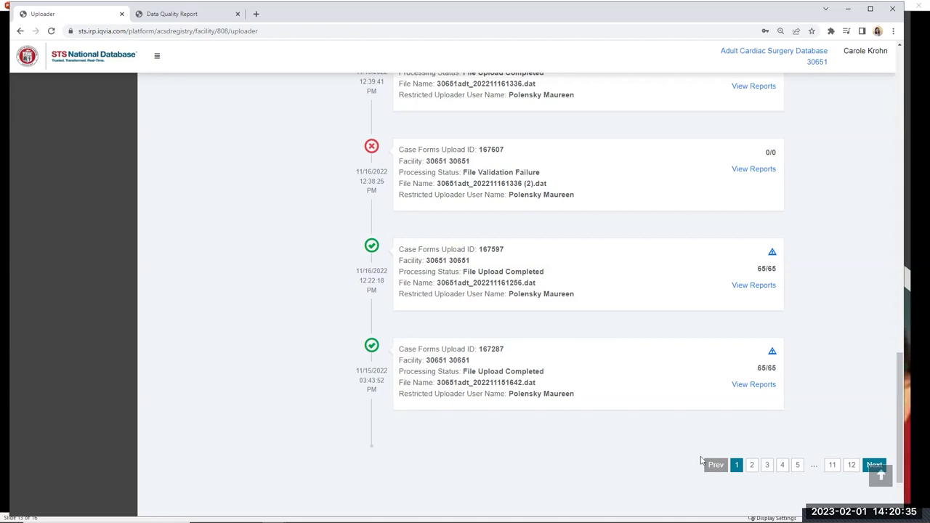
pyautogui.click(783, 466)
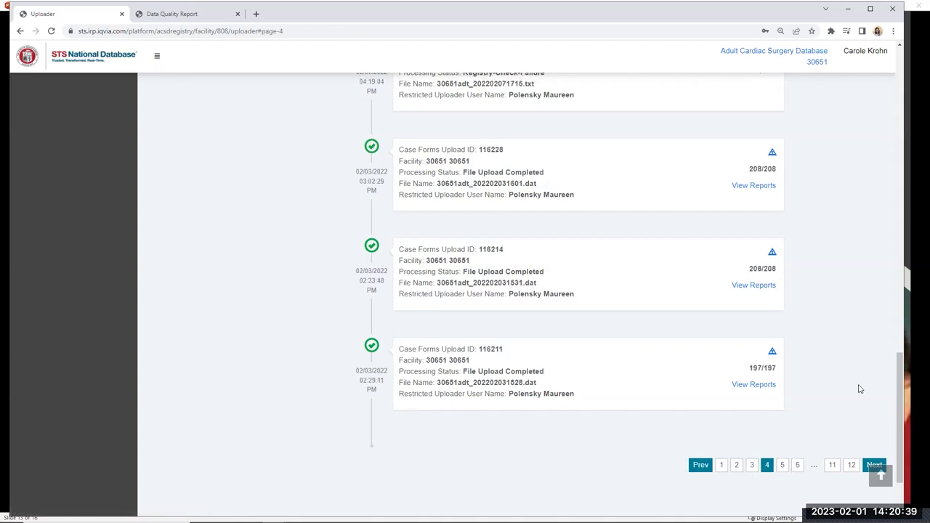
pyautogui.scroll(6, 859, 390)
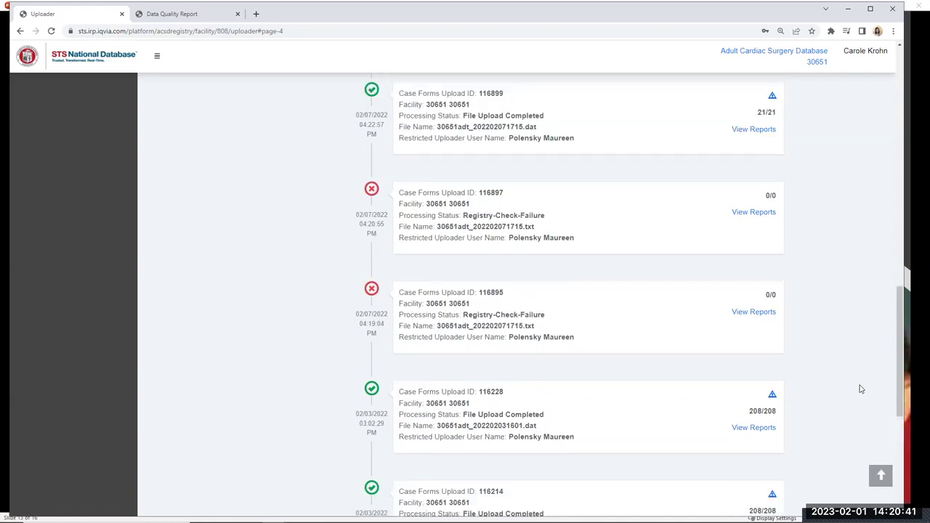
pyautogui.scroll(1, 859, 389)
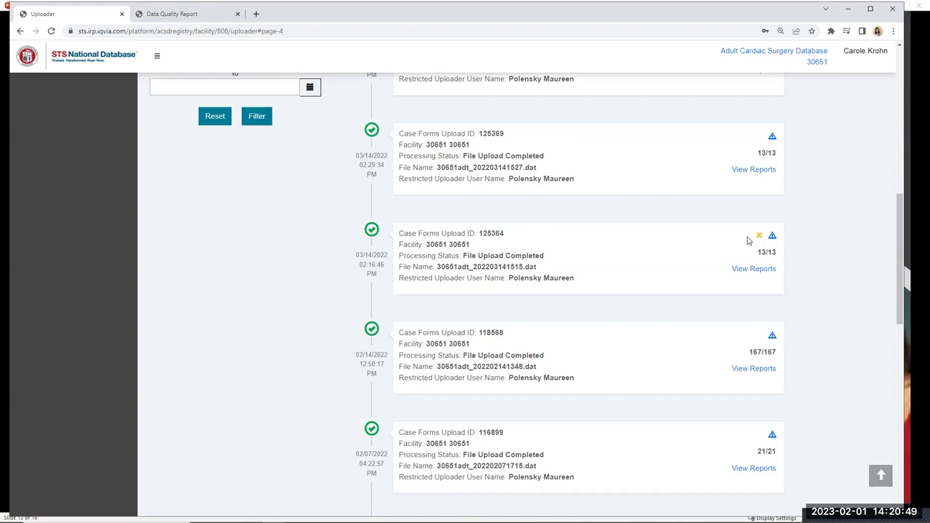
pyautogui.scroll(4, 396, 312)
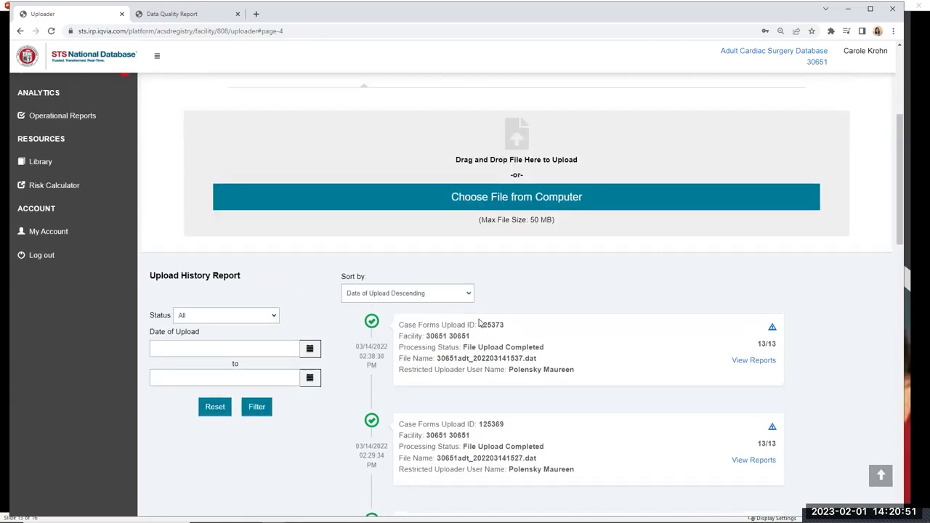
pyautogui.scroll(1, 755, 396)
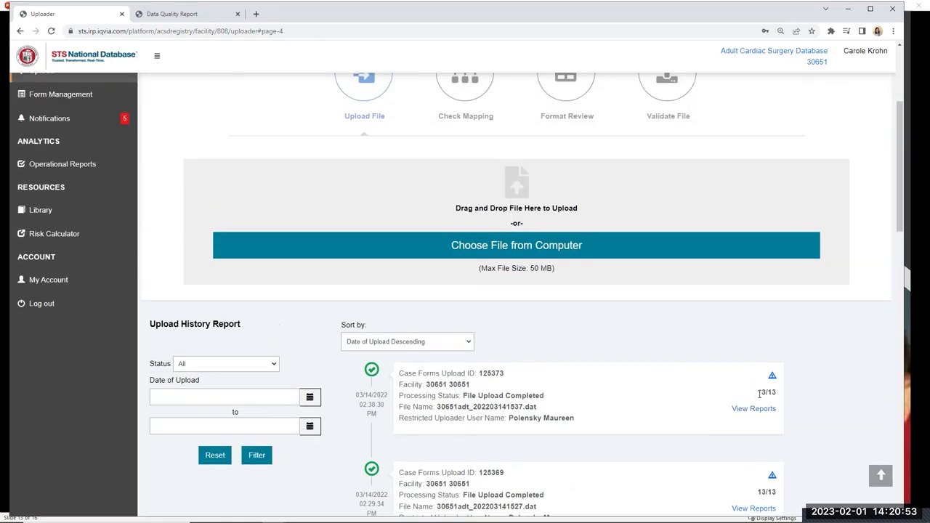
pyautogui.scroll(-6, 727, 291)
pyautogui.scroll(5, 763, 349)
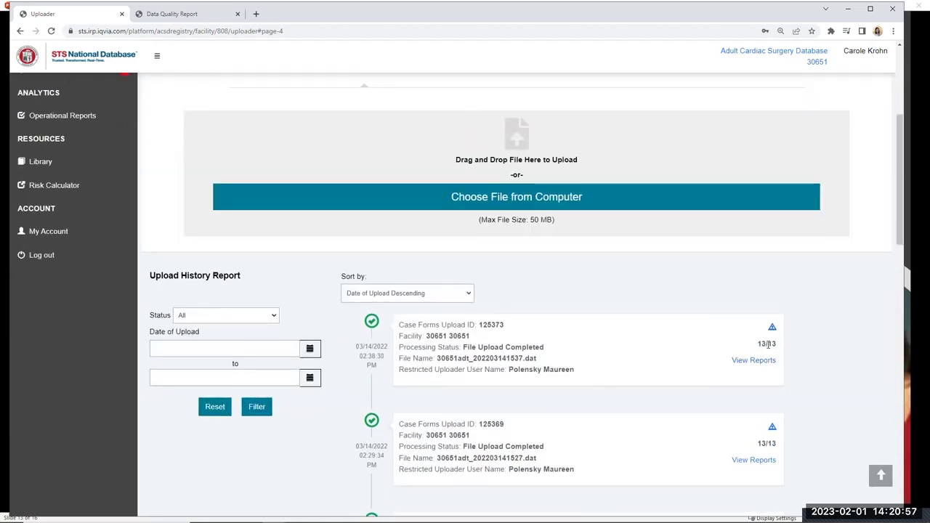
pyautogui.doubleClick(761, 344)
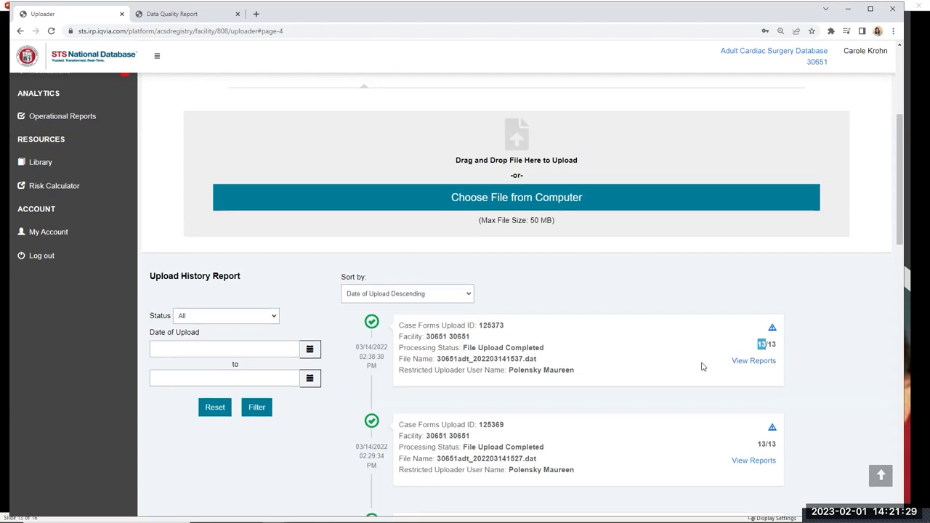
# Open the Harvest Summary Report from the ACSD operational reports
pyautogui.scroll(2, 702, 365)
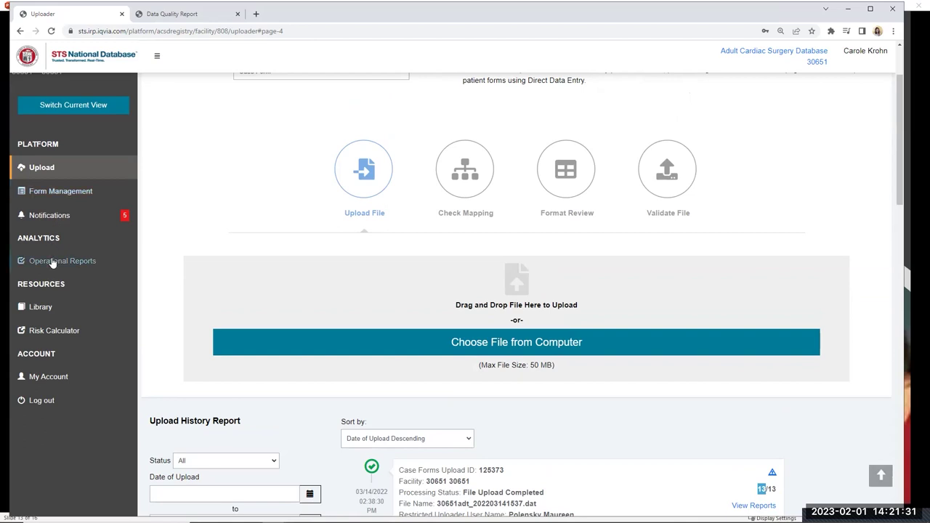
pyautogui.click(47, 266)
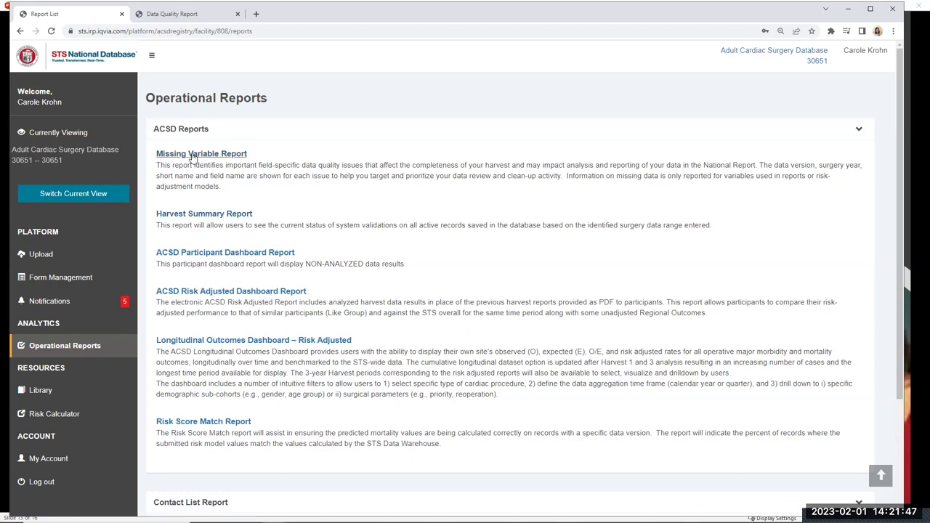
pyautogui.click(199, 215)
# Set the start of the Harvest Summary Report's date range to 10/01/2022
pyautogui.click(161, 225)
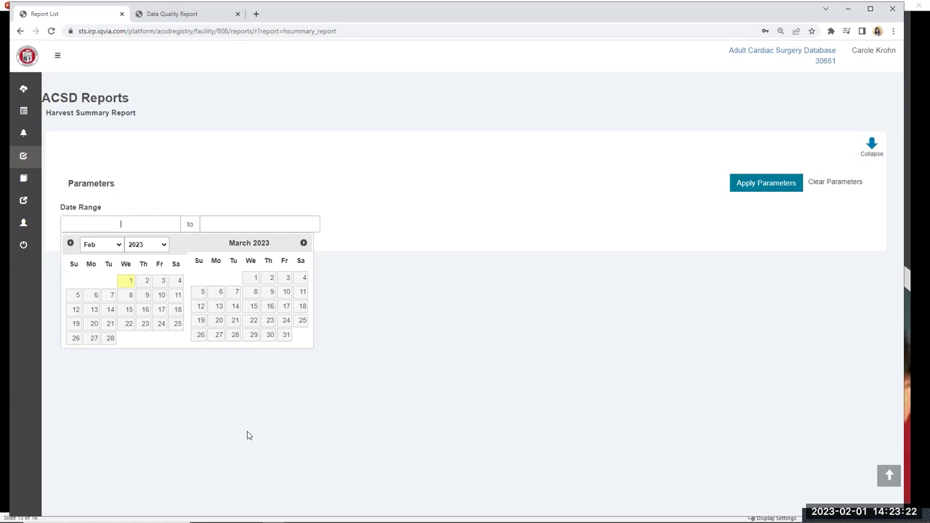
pyautogui.click(117, 245)
pyautogui.click(100, 328)
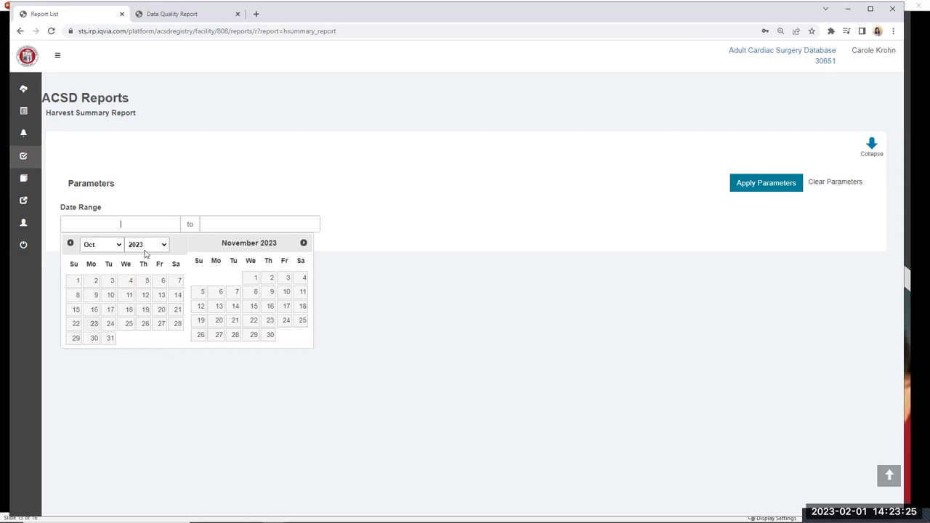
pyautogui.click(76, 280)
pyautogui.click(145, 224)
pyautogui.click(165, 245)
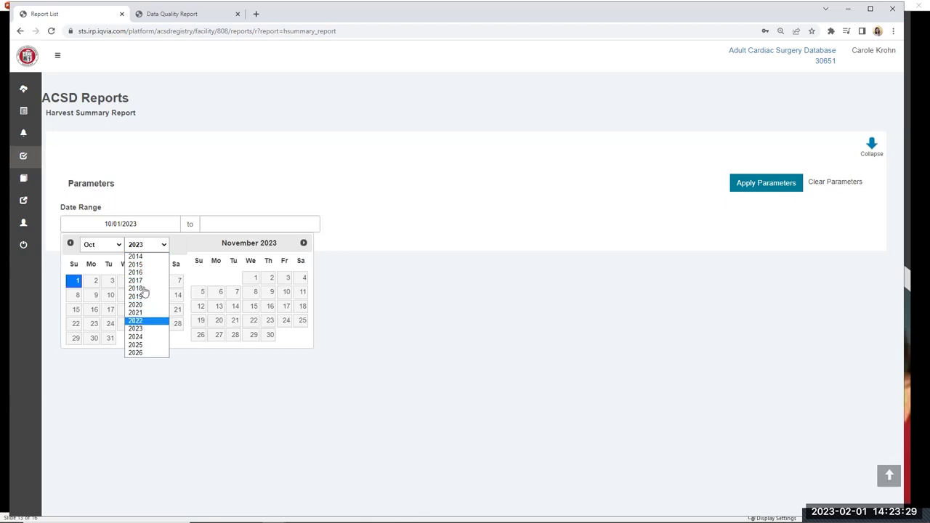
pyautogui.click(146, 321)
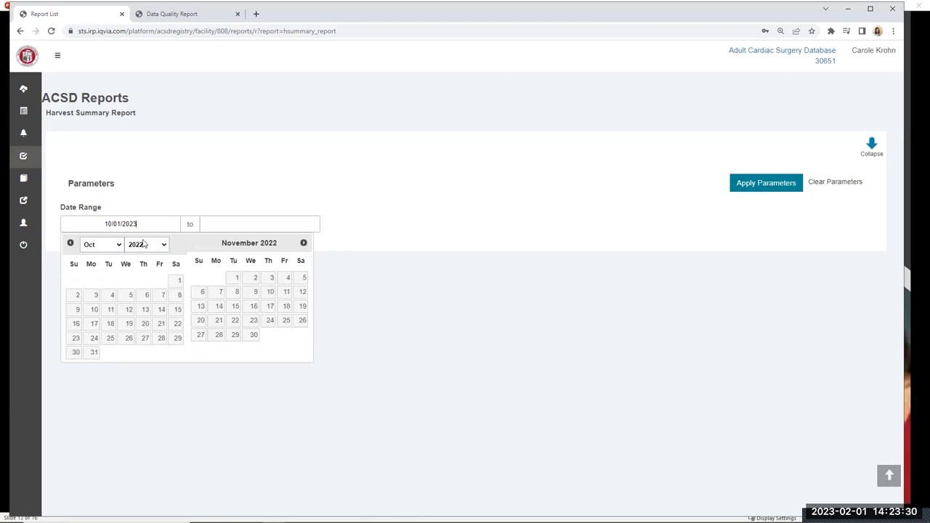
pyautogui.click(178, 282)
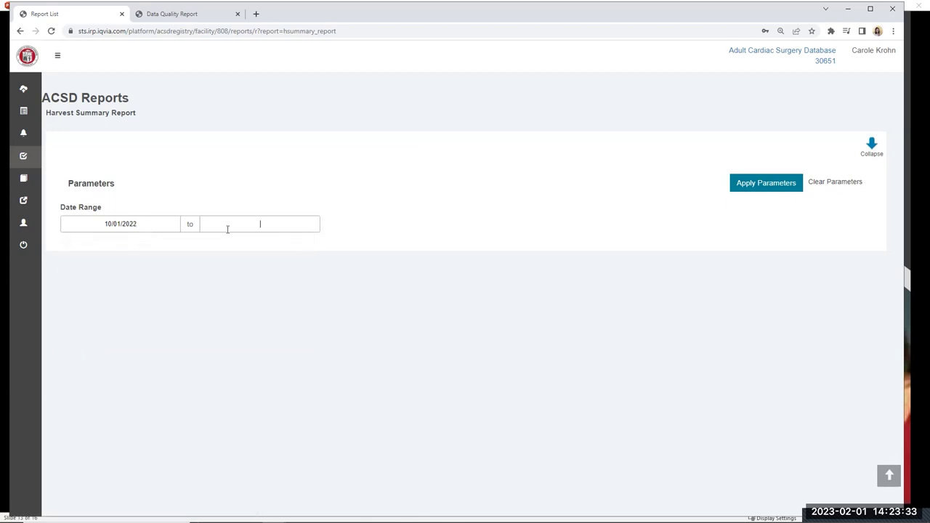
# Set the end of the date range to 10/31/2022 and generate the Harvest Summary Report
pyautogui.click(257, 244)
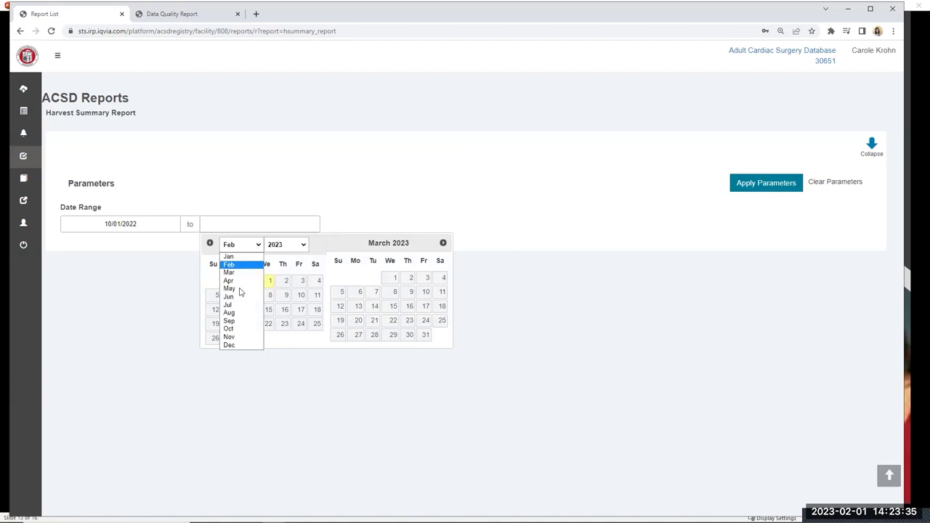
pyautogui.click(231, 328)
pyautogui.click(303, 245)
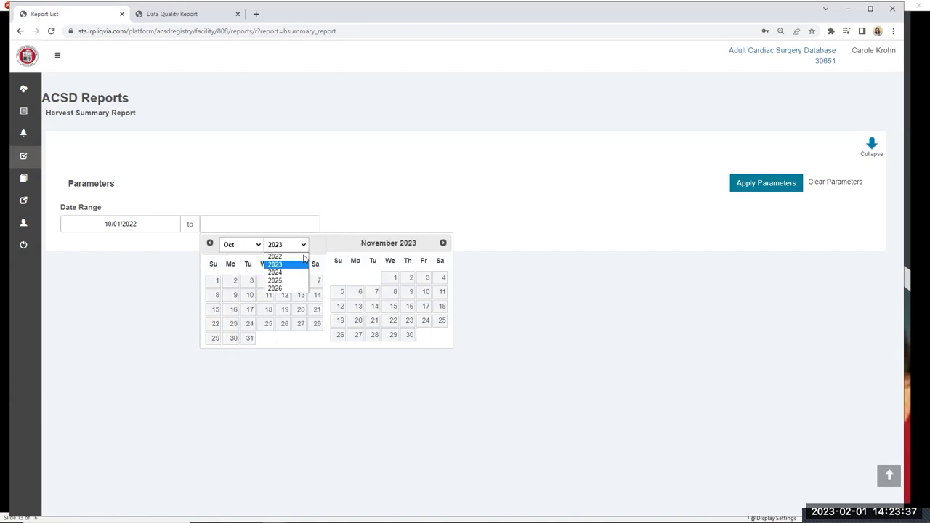
pyautogui.click(291, 255)
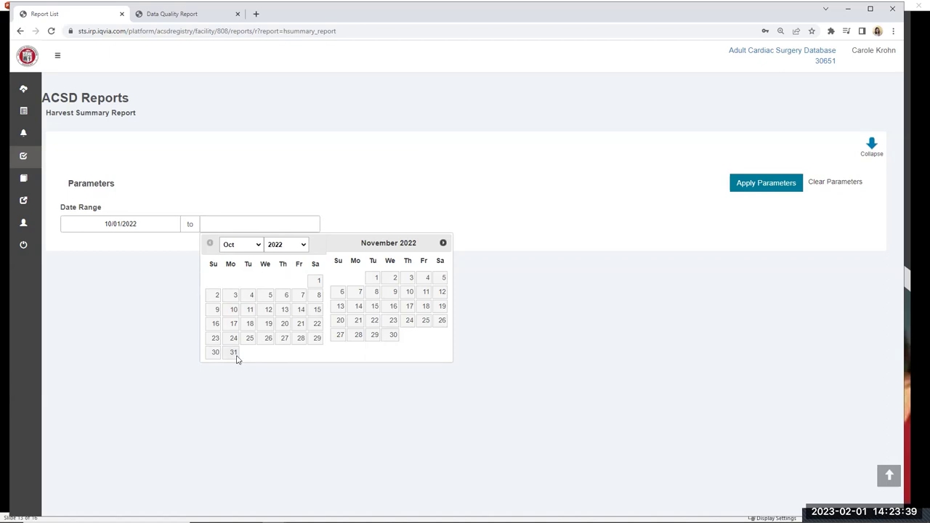
pyautogui.click(233, 352)
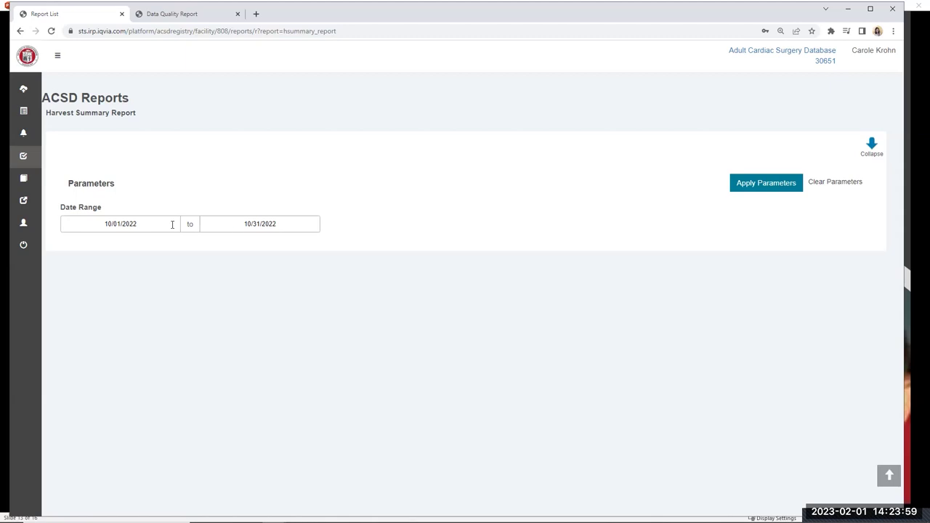
pyautogui.click(776, 188)
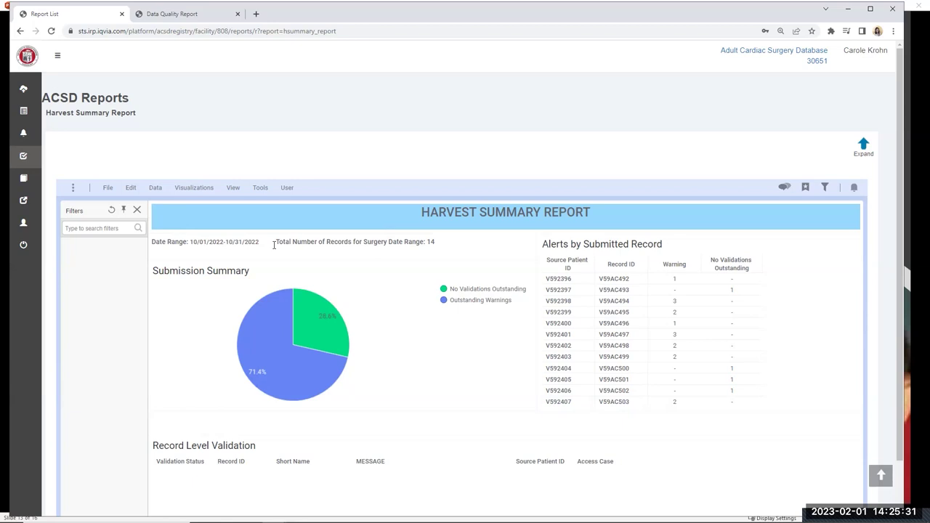
# Highlight the total number of records for the surgery date range in the Harvest Summary Report
pyautogui.moveTo(426, 241); pyautogui.dragTo(280, 244)
pyautogui.click(432, 246)
pyautogui.moveTo(434, 242); pyautogui.dragTo(275, 242)
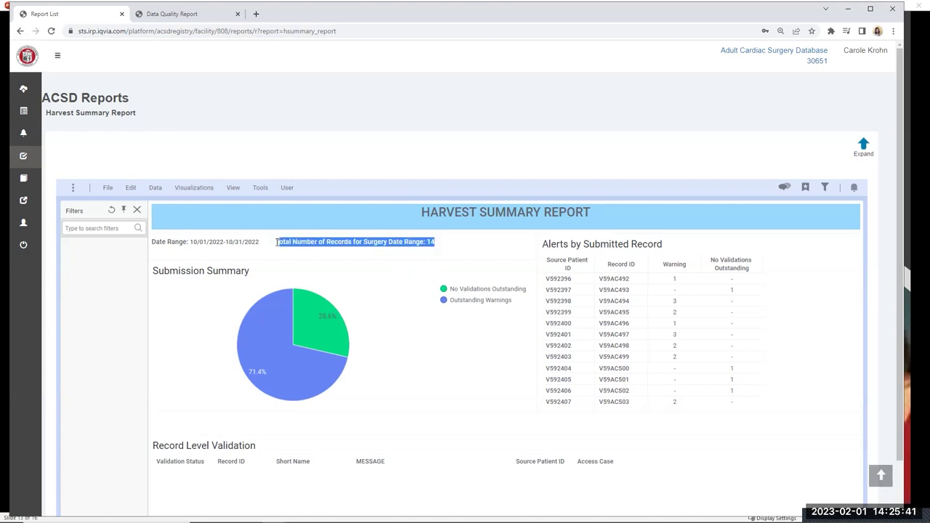
pyautogui.click(434, 244)
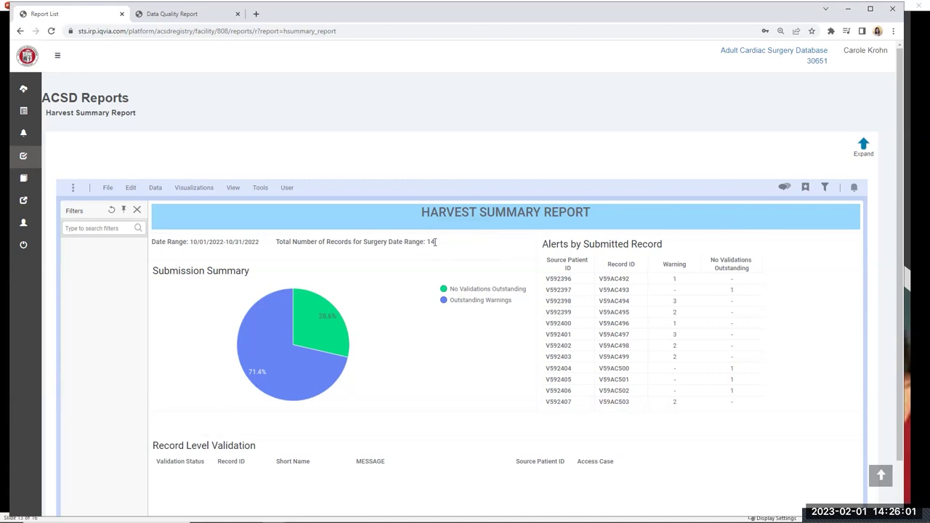
pyautogui.doubleClick(429, 242)
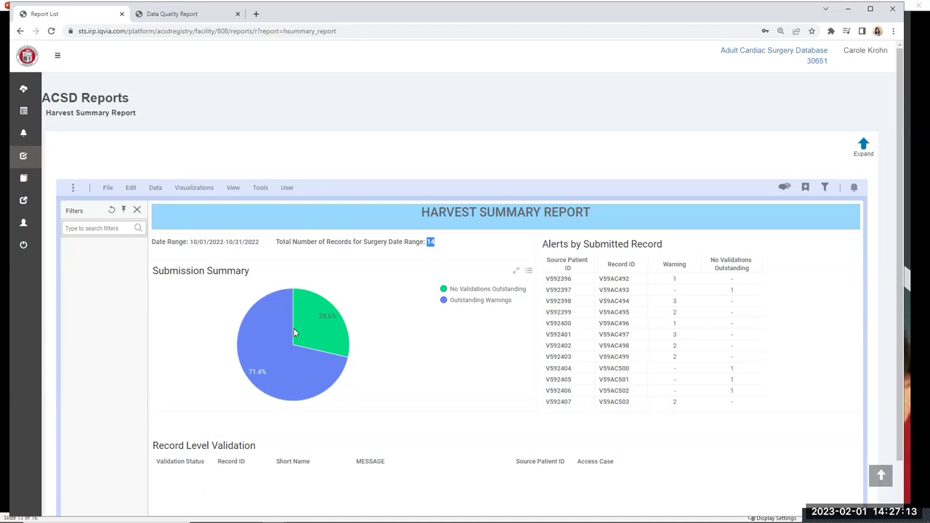
# Filter the report to Outstanding Warnings in the Submission Summary and maximize the Record Level Validation table
pyautogui.click(479, 303)
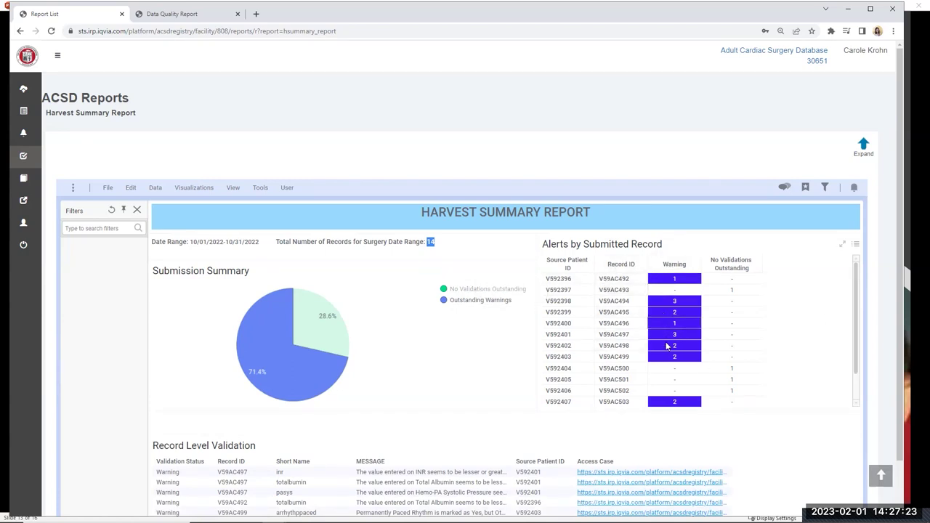
pyautogui.scroll(-1, 829, 440)
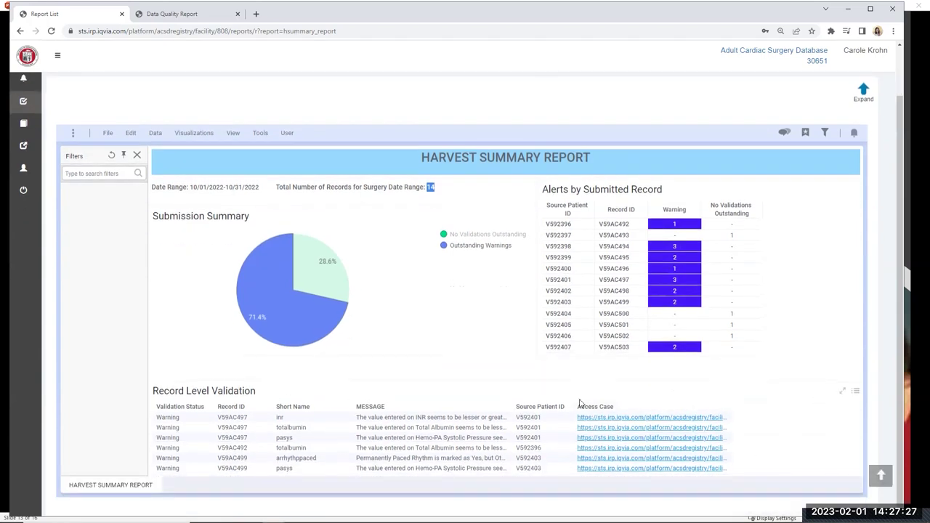
pyautogui.click(843, 391)
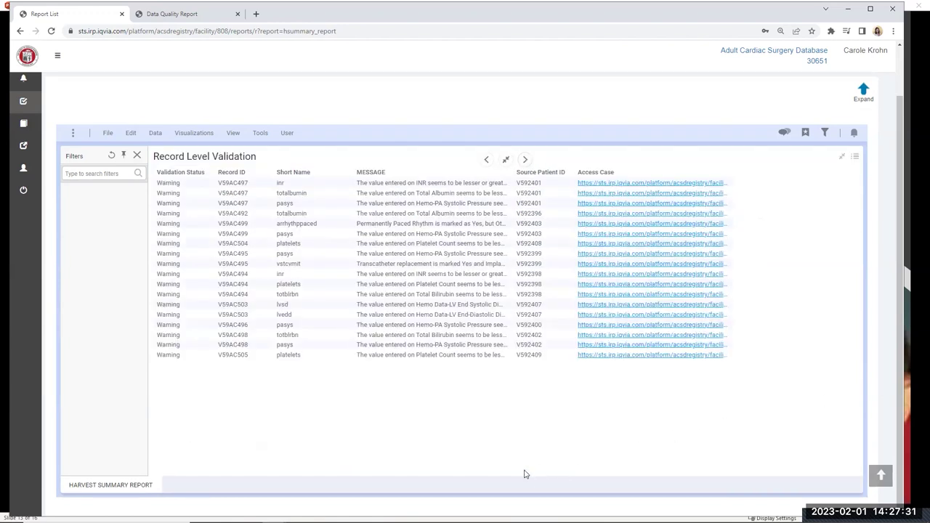
pyautogui.scroll(2, 284, 449)
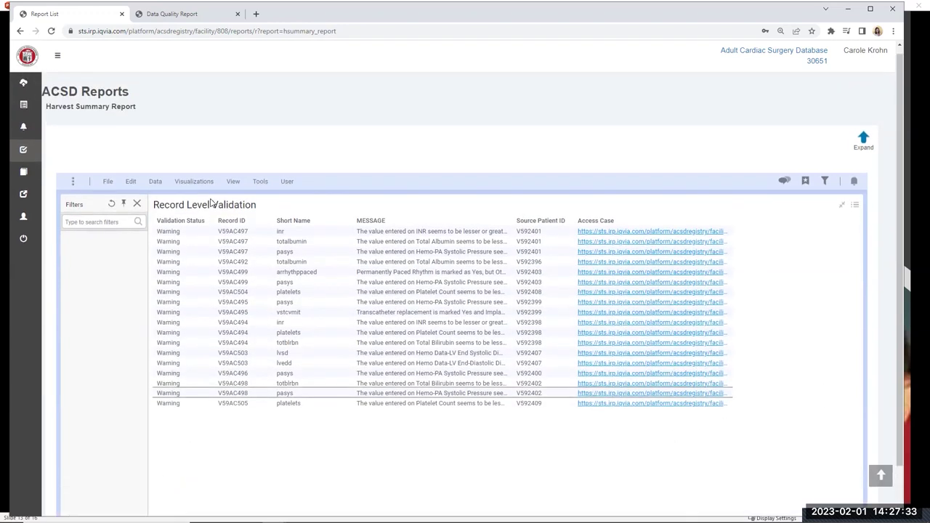
pyautogui.scroll(-2, 336, 203)
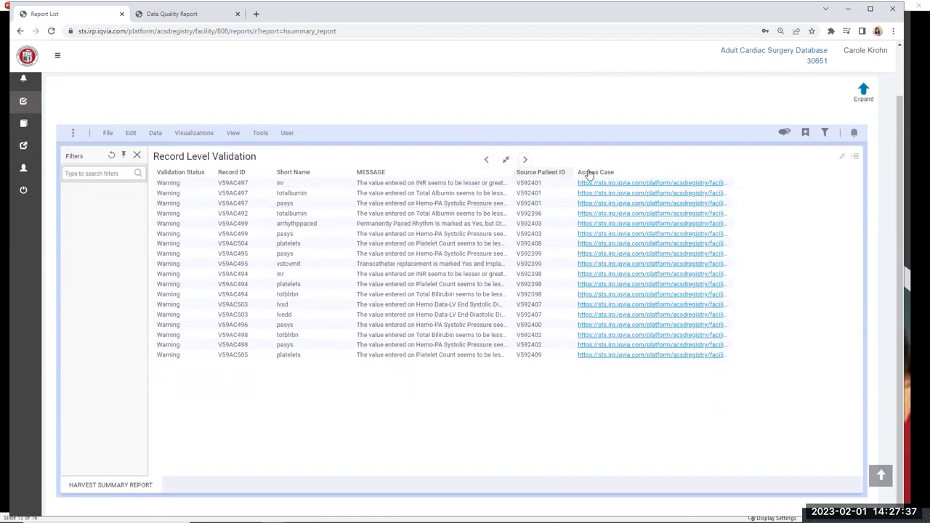
# Widen the MESSAGE column so more of the warning text shows, and sort the table by message in ascending order
pyautogui.moveTo(588, 173); pyautogui.dragTo(590, 174)
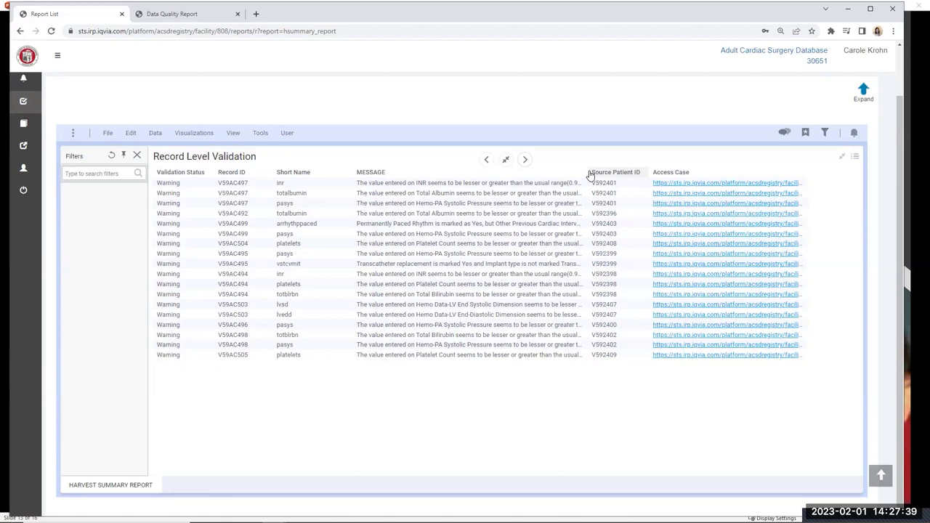
pyautogui.moveTo(654, 169); pyautogui.dragTo(652, 171)
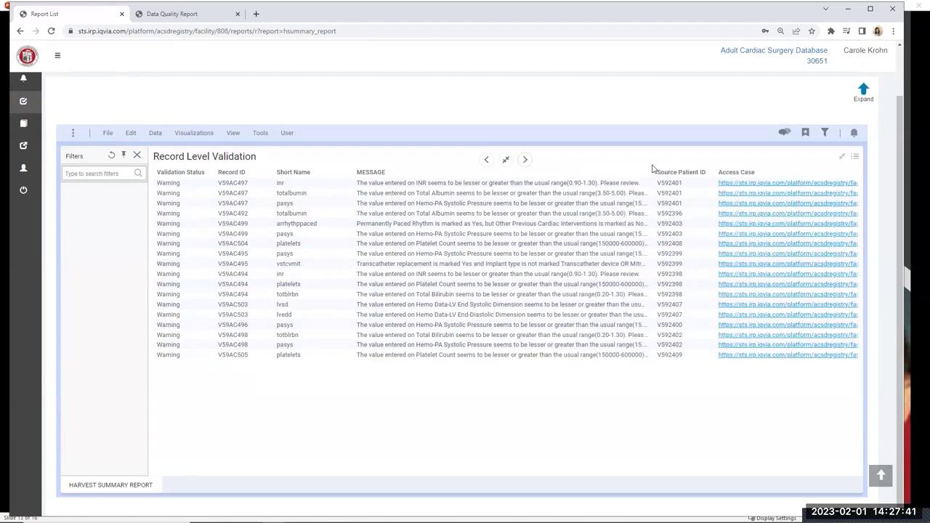
pyautogui.rightClick(645, 178)
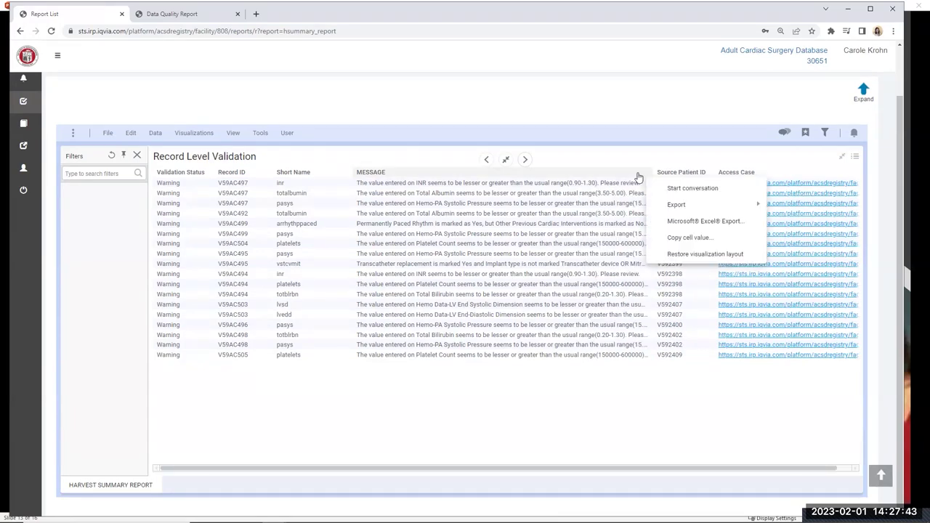
pyautogui.click(638, 176)
pyautogui.click(638, 178)
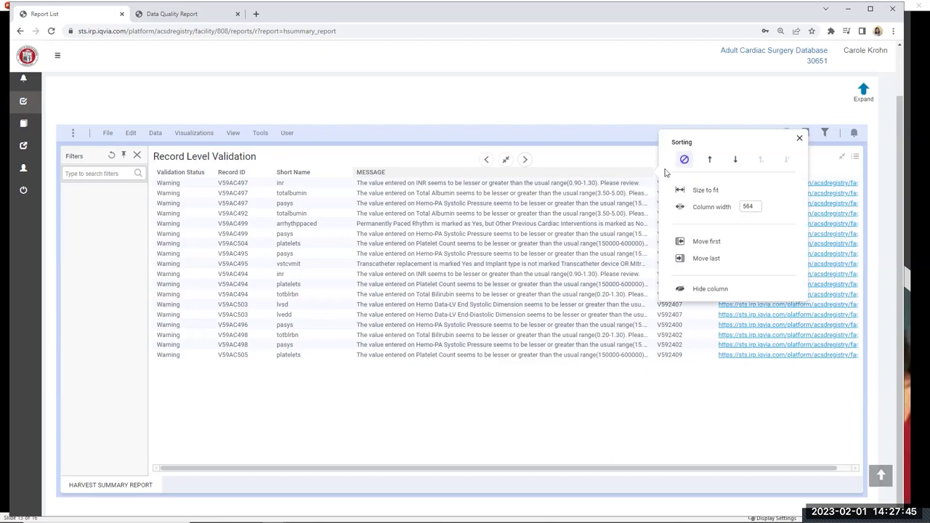
pyautogui.click(707, 160)
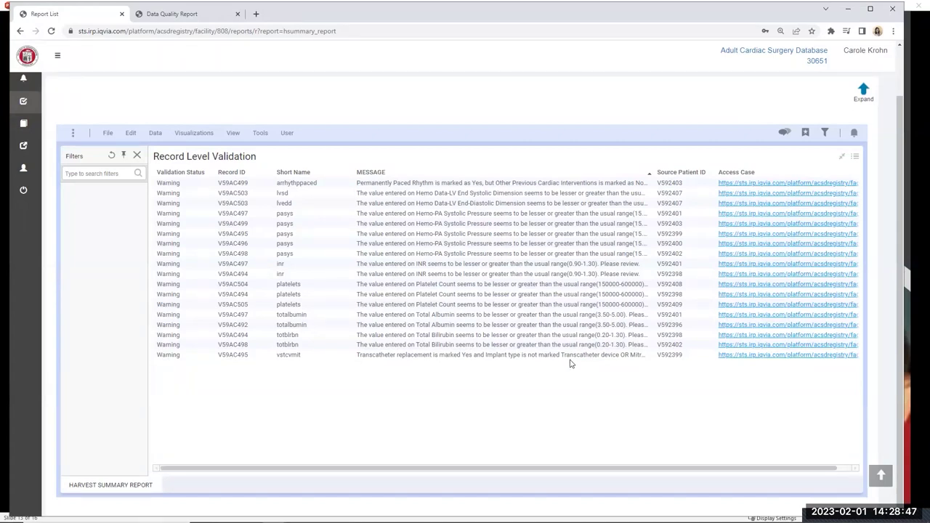
pyautogui.moveTo(656, 172); pyautogui.dragTo(760, 172)
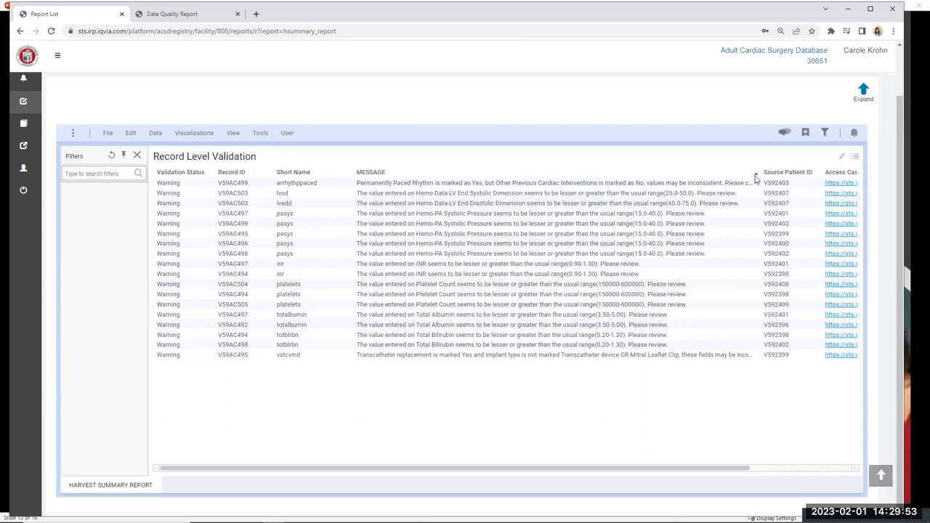
# Restore the full report view to review the alerts, and maximize the Record Level Validation table again
pyautogui.click(840, 159)
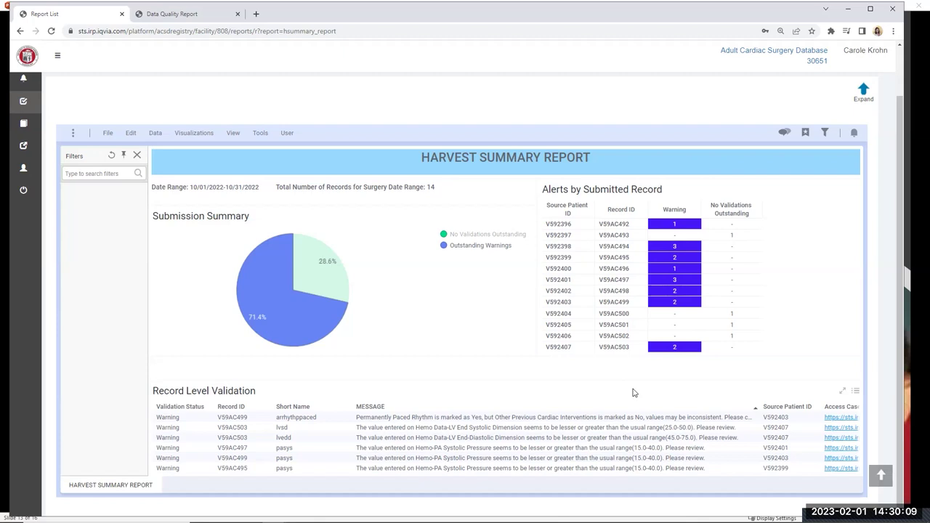
pyautogui.scroll(-3, 407, 455)
pyautogui.scroll(-2, 459, 469)
pyautogui.click(842, 391)
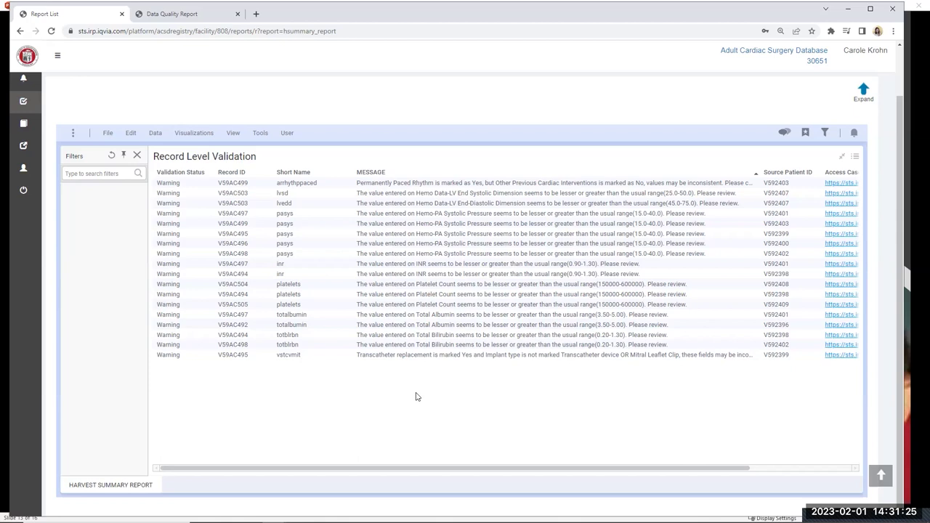
# Leave the report for the upload page and examine the latest entries in the Upload History Report
pyautogui.scroll(1, 88, 187)
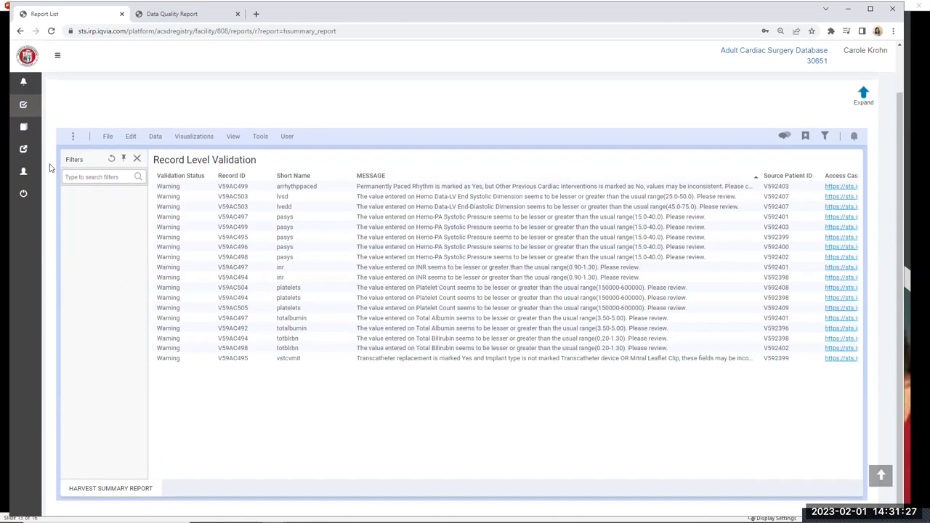
pyautogui.click(21, 158)
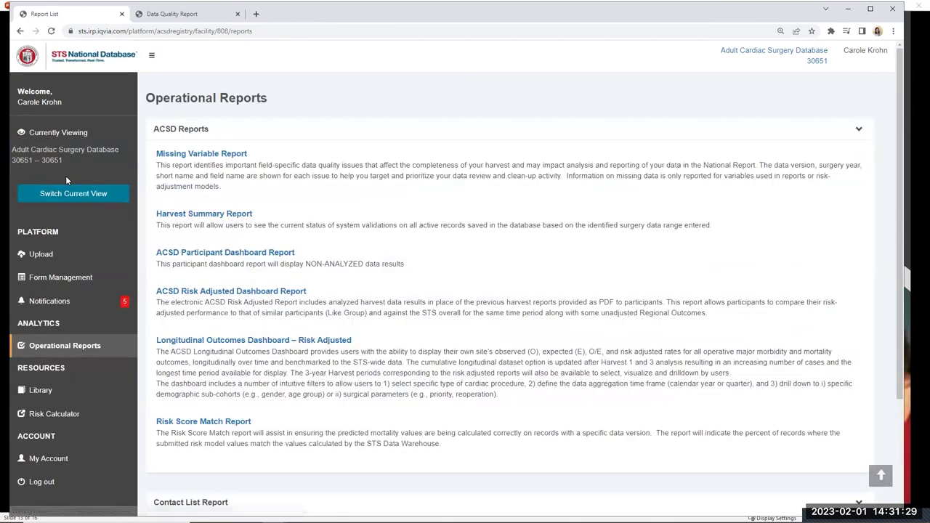
pyautogui.click(65, 194)
pyautogui.click(68, 232)
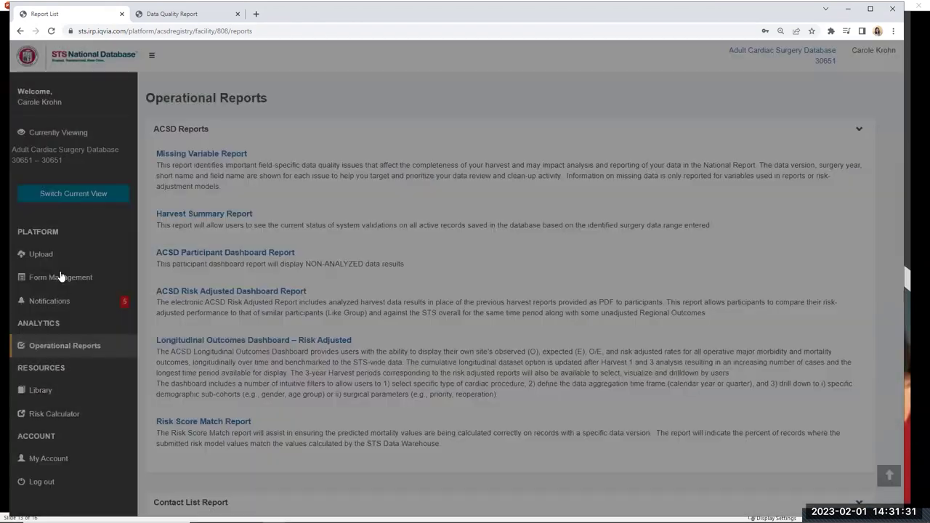
pyautogui.click(50, 258)
pyautogui.scroll(-3, 731, 426)
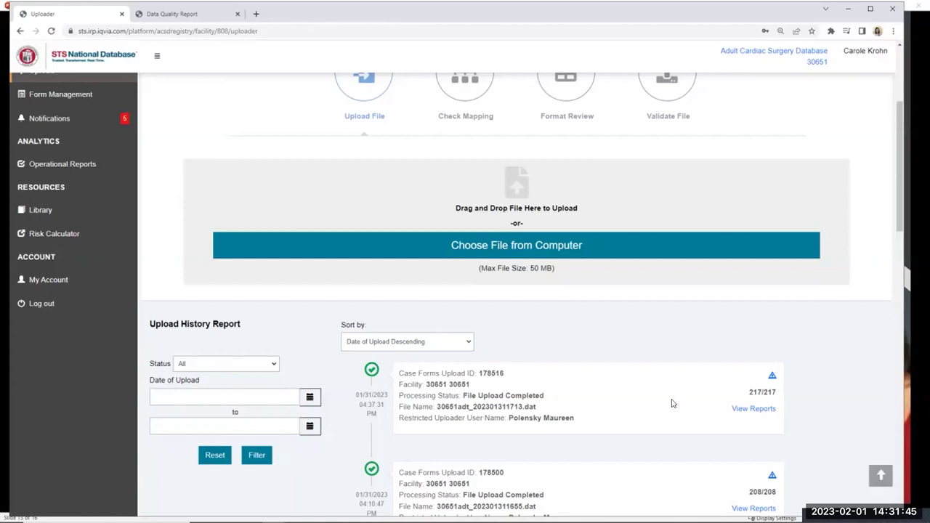
# Reopen the Harvest Summary Report from the operational reports and set the start of its date range to 01/01/2020
pyautogui.click(93, 166)
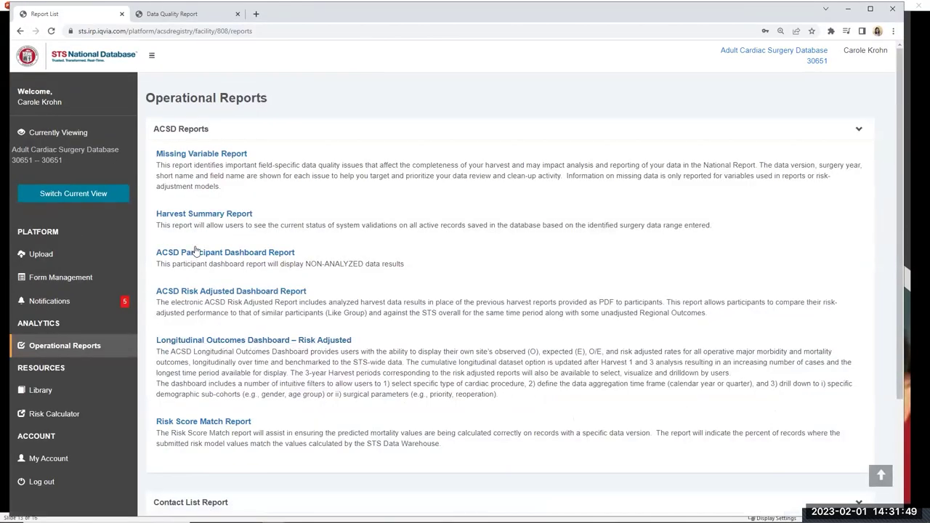
pyautogui.click(194, 215)
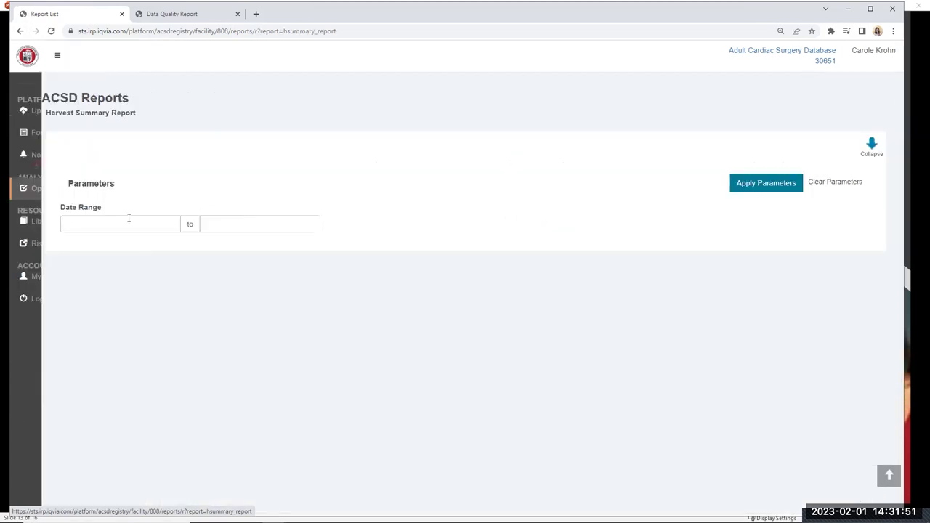
pyautogui.click(124, 223)
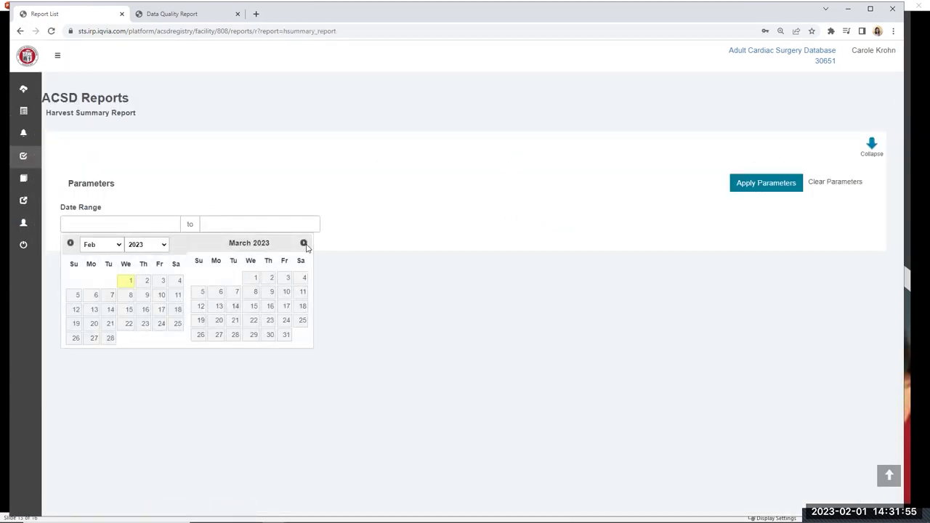
pyautogui.click(116, 245)
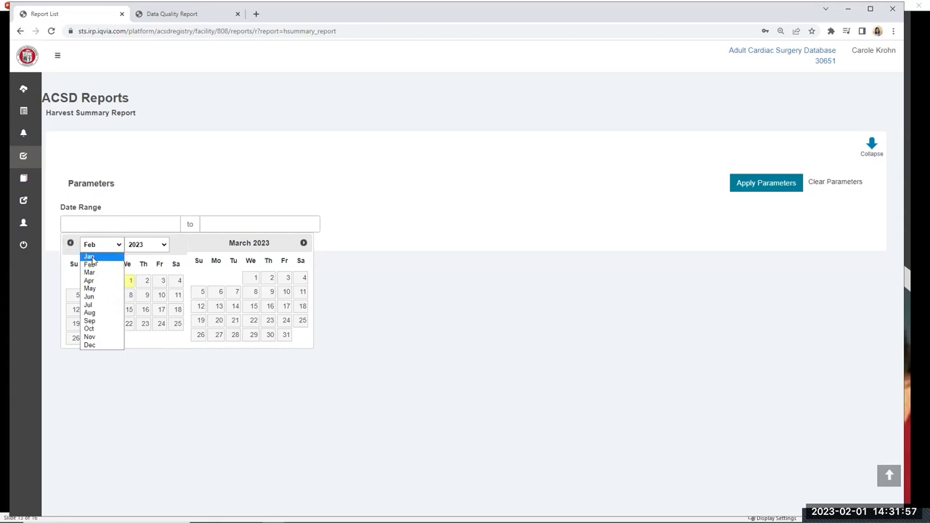
pyautogui.click(90, 257)
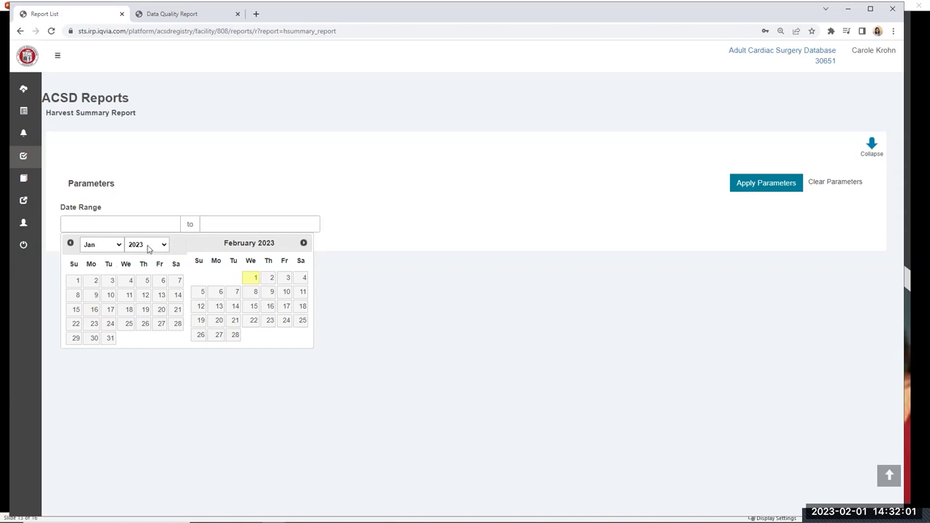
pyautogui.click(165, 246)
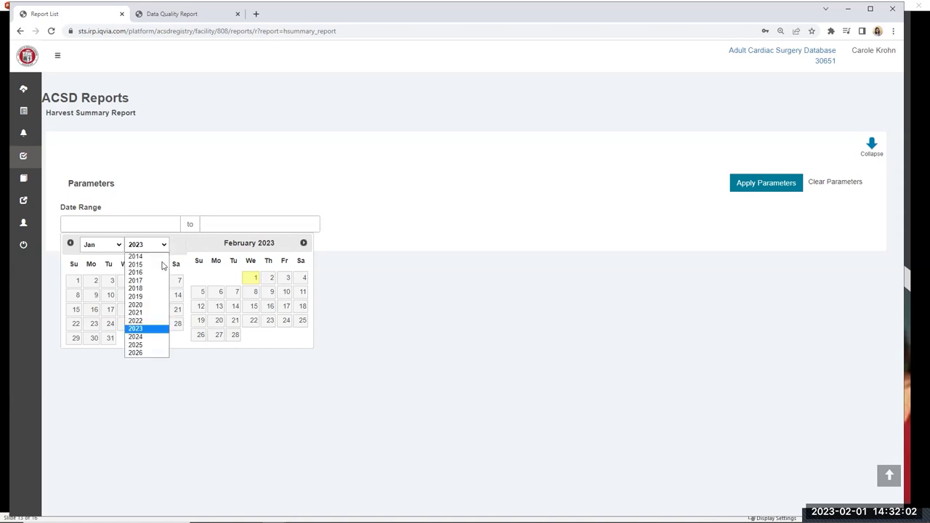
pyautogui.click(143, 305)
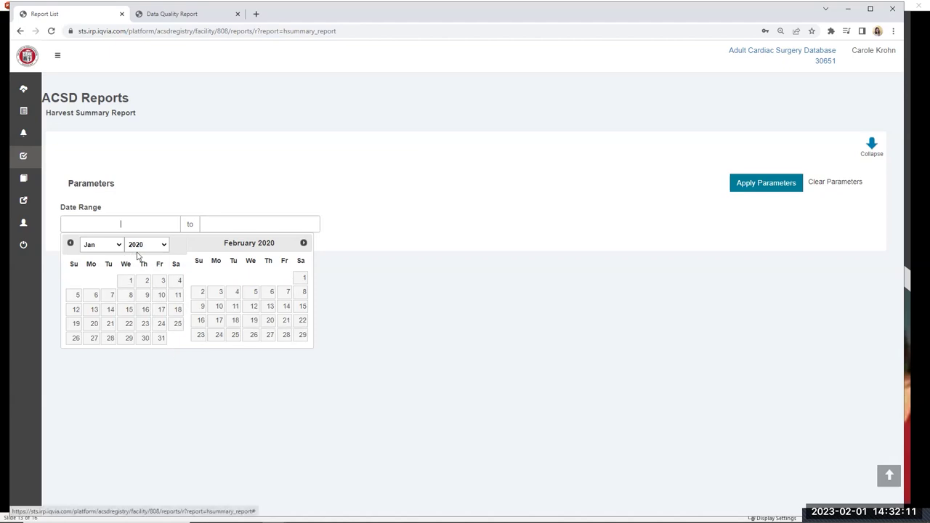
pyautogui.click(131, 280)
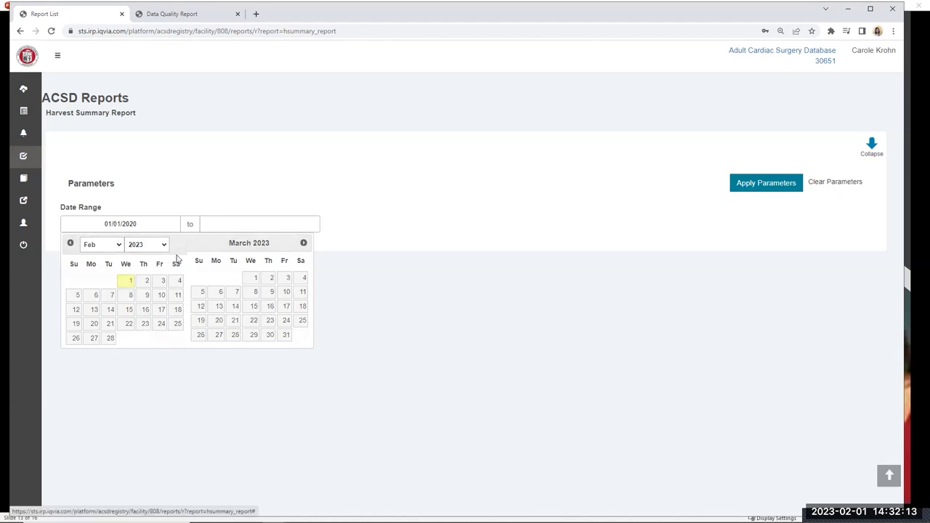
# Set the end of the date range to 12/31/2020 and generate the Harvest Summary Report
pyautogui.click(244, 223)
pyautogui.click(258, 245)
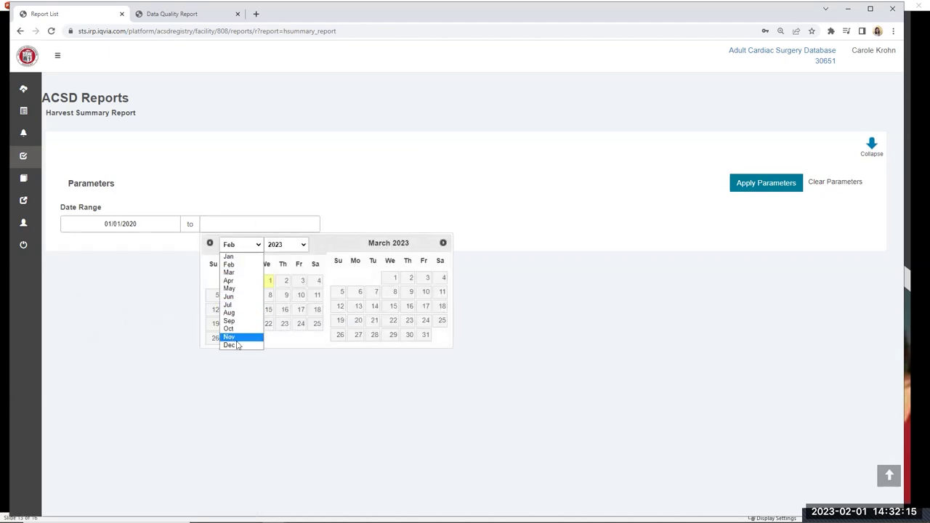
pyautogui.click(237, 345)
pyautogui.click(298, 244)
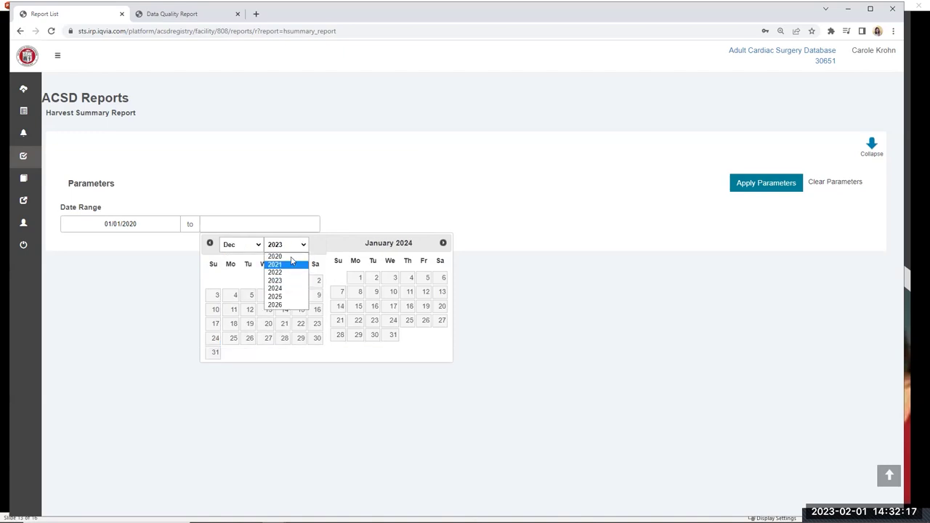
pyautogui.click(290, 256)
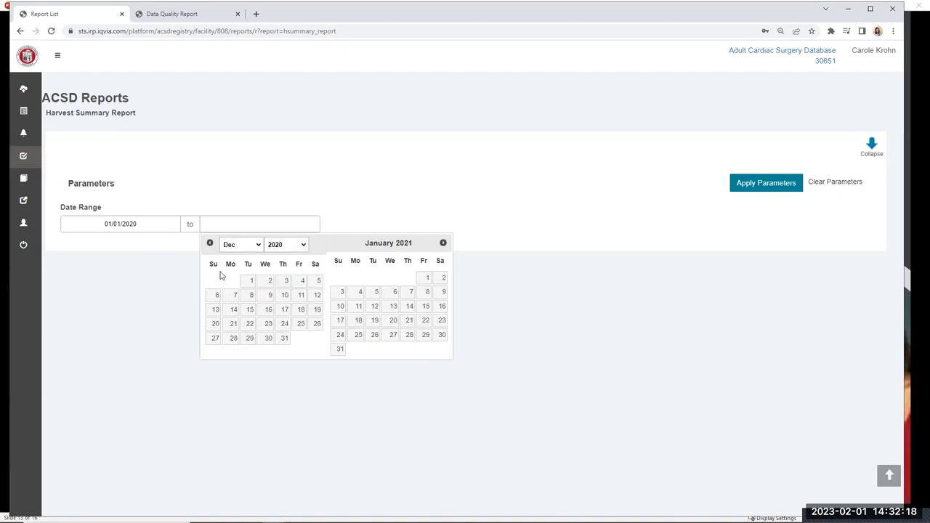
pyautogui.click(137, 248)
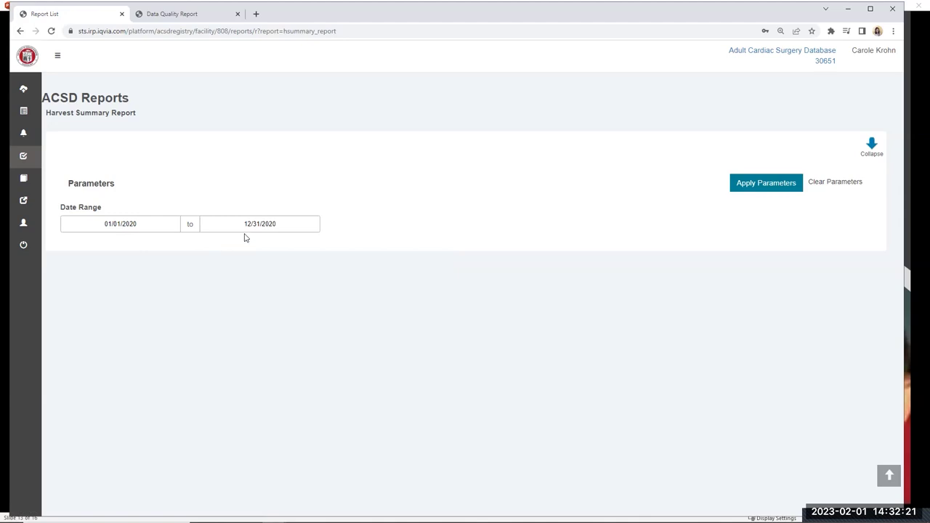
pyautogui.click(742, 183)
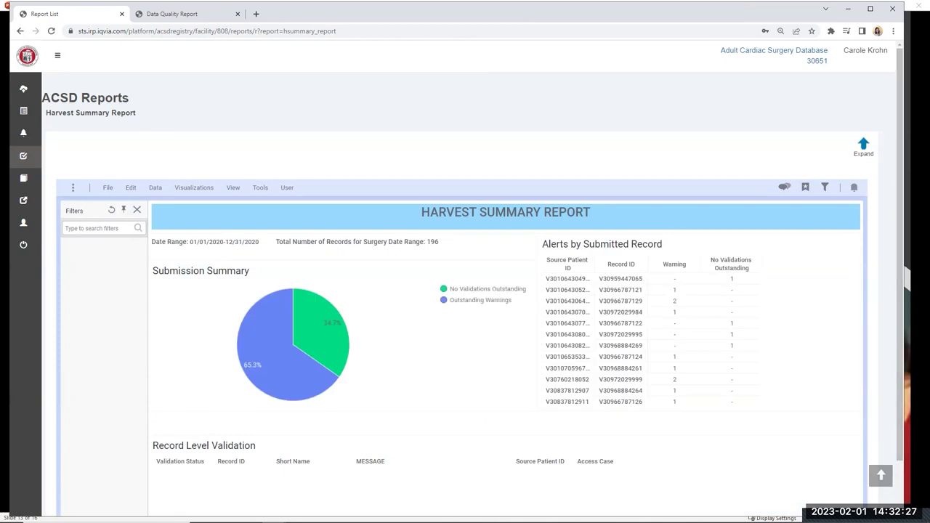
# Filter the 2020 report to Outstanding Warnings to list their record-level validations
pyautogui.scroll(-1, 799, 404)
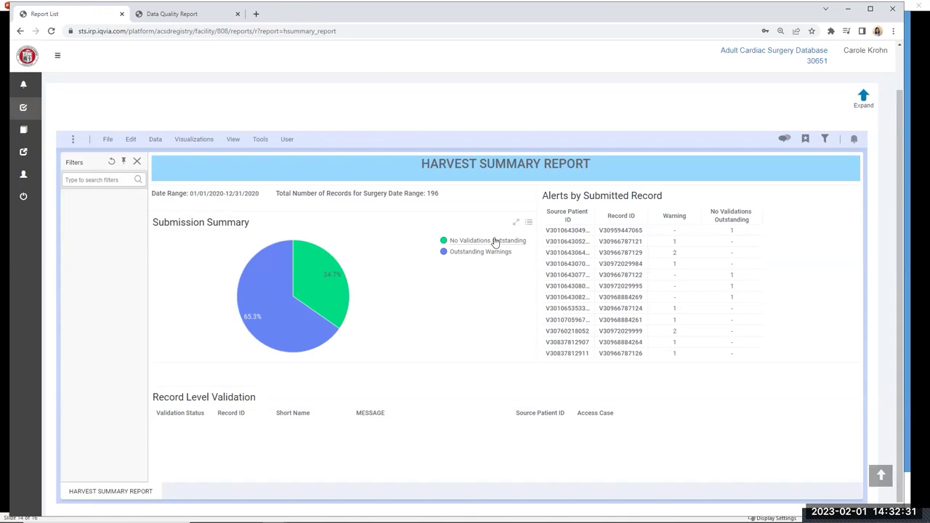
pyautogui.click(298, 317)
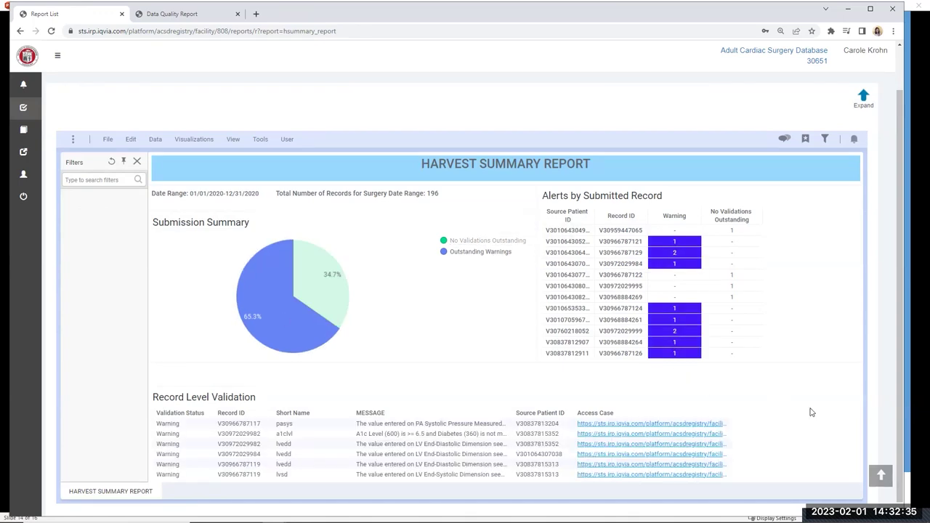
# Enlarge the Record Level Validation table and sort it by MESSAGE in ascending order
pyautogui.click(841, 398)
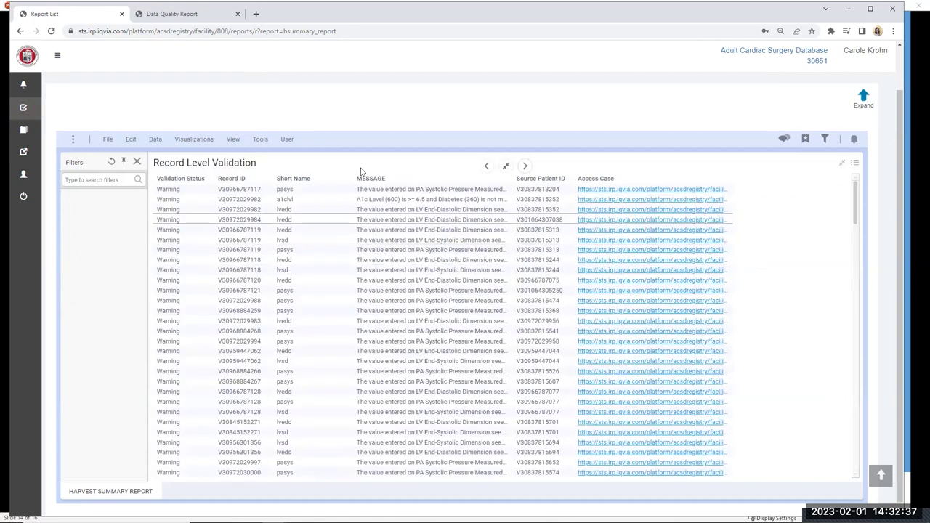
pyautogui.click(409, 181)
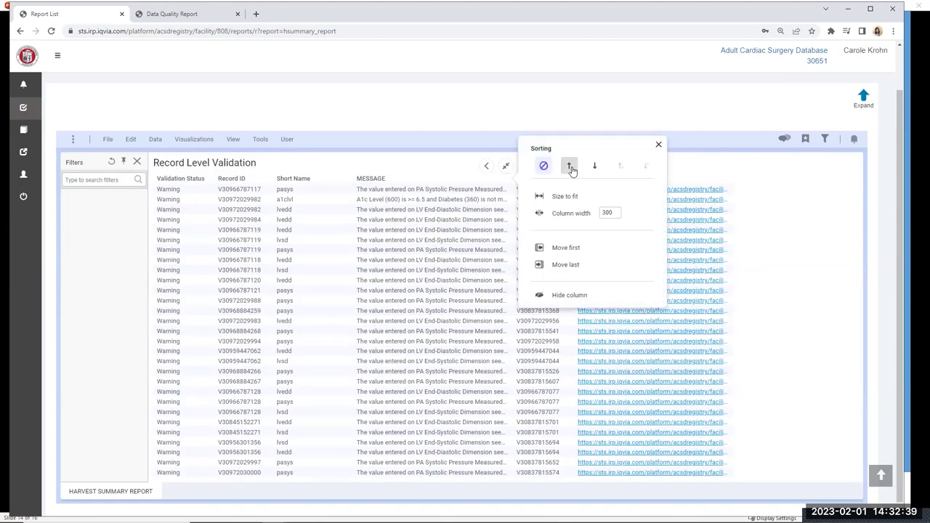
pyautogui.click(570, 168)
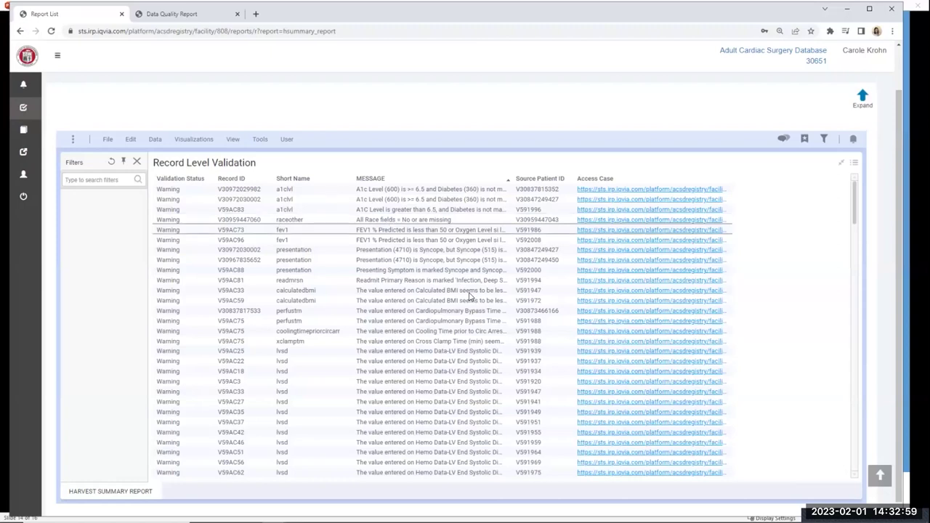
# Widen the MESSAGE column to read the full warning texts through the sorted list, and return the table to the report layout
pyautogui.scroll(-8, 475, 284)
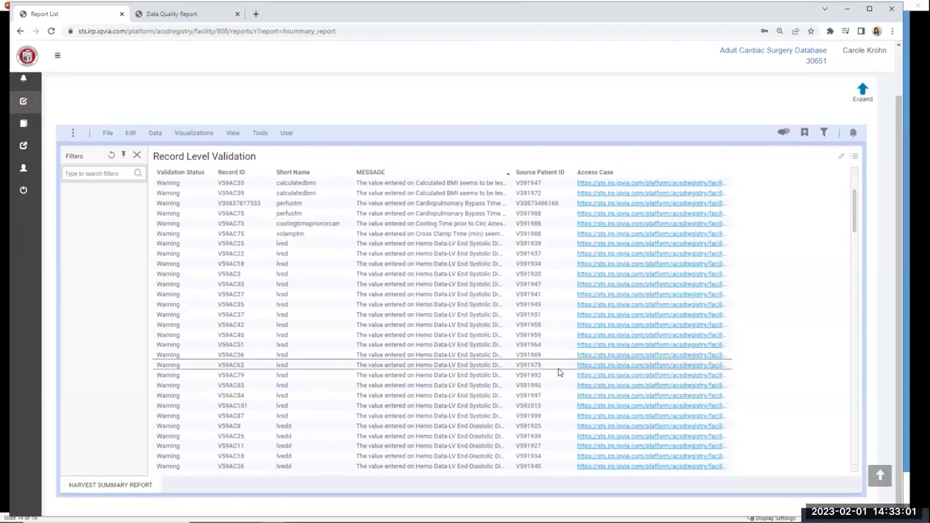
pyautogui.scroll(-10, 455, 360)
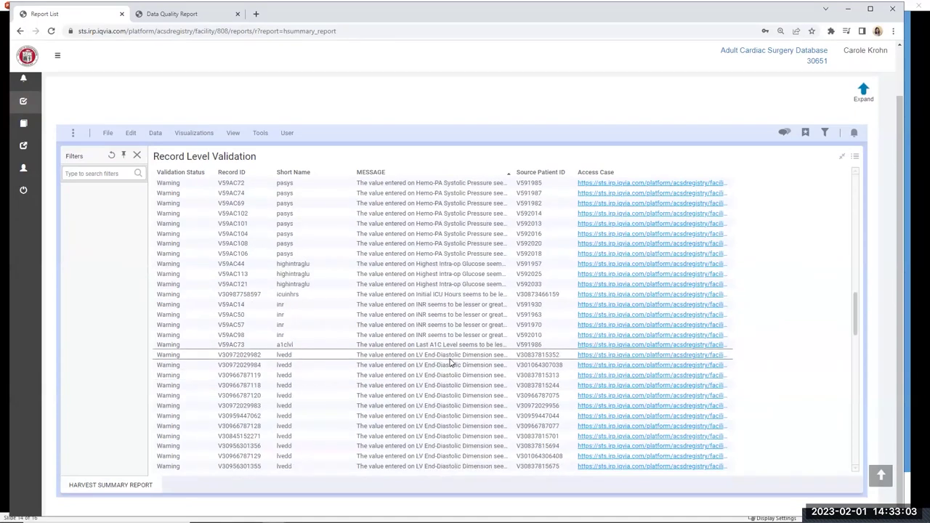
pyautogui.scroll(-10, 449, 389)
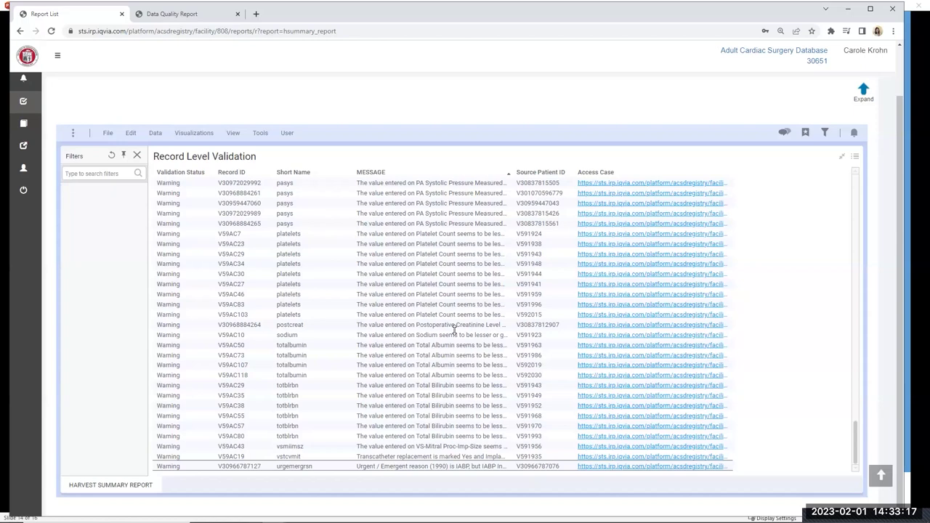
pyautogui.moveTo(505, 175); pyautogui.dragTo(721, 174)
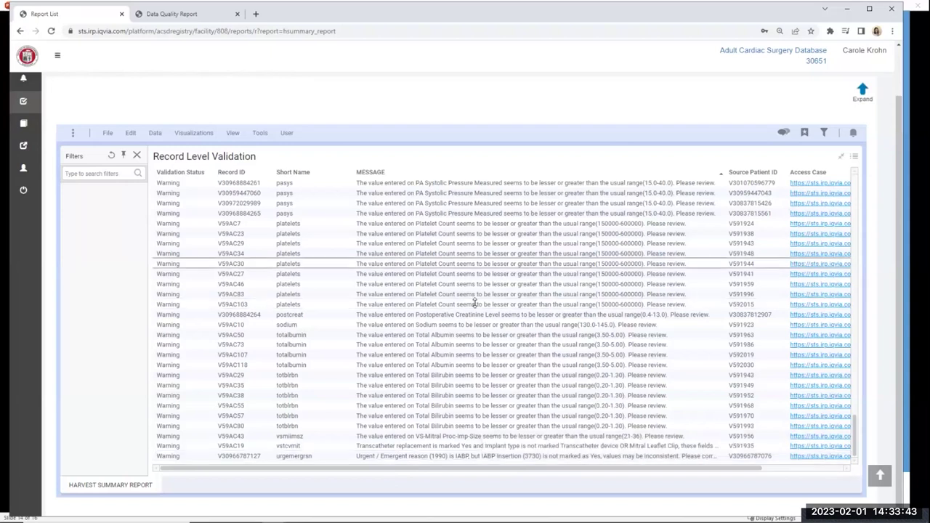
pyautogui.scroll(10, 509, 305)
pyautogui.click(839, 213)
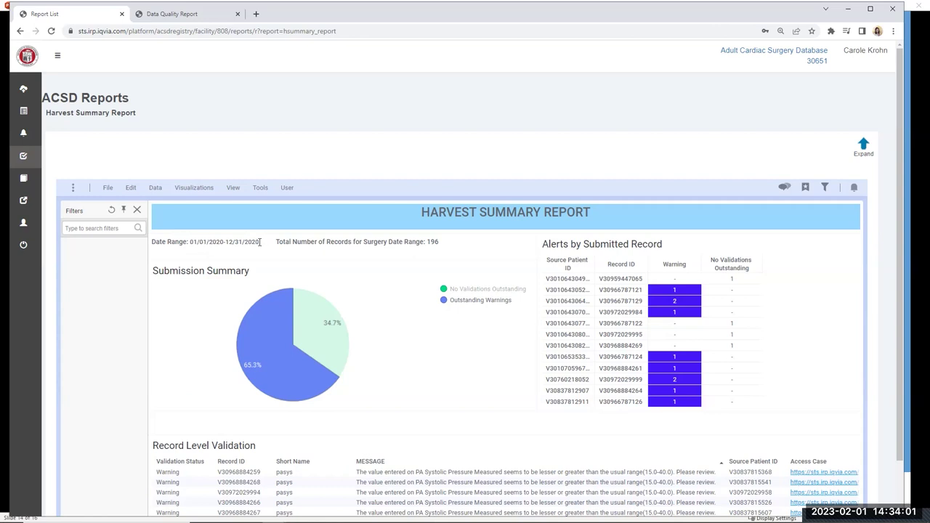
pyautogui.doubleClick(430, 241)
# Leave the Harvest Summary Report and open the Missing Variable Report from the operational reports
pyautogui.click(24, 113)
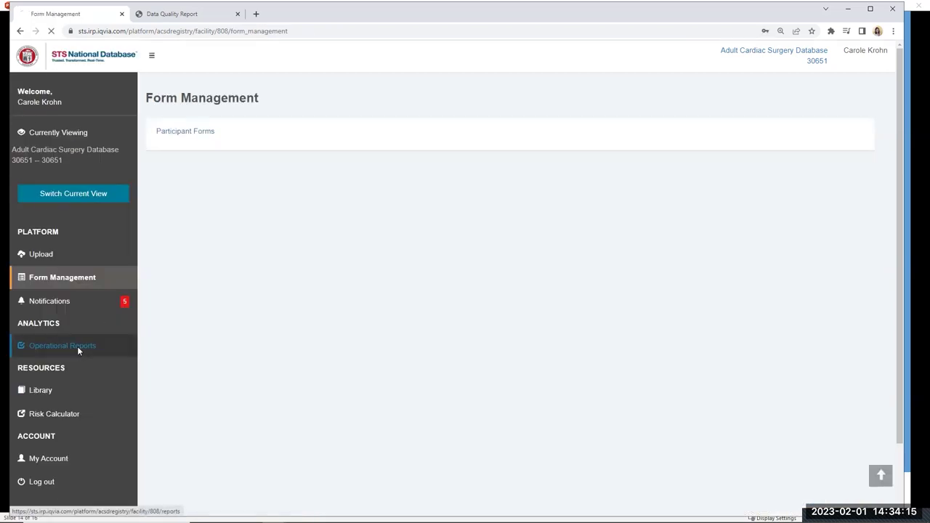
pyautogui.click(77, 346)
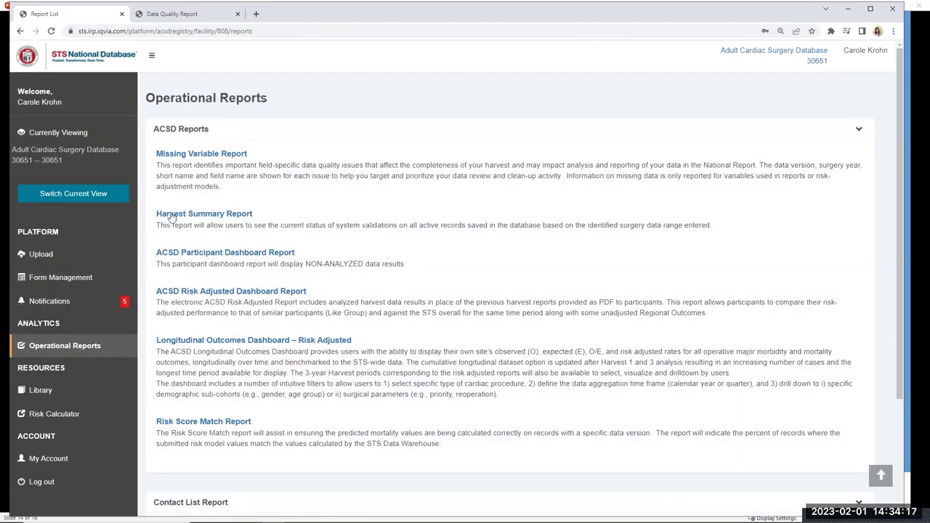
pyautogui.click(176, 154)
# Set the start of the Missing Variable Report's date range to 10/01/2022
pyautogui.click(123, 224)
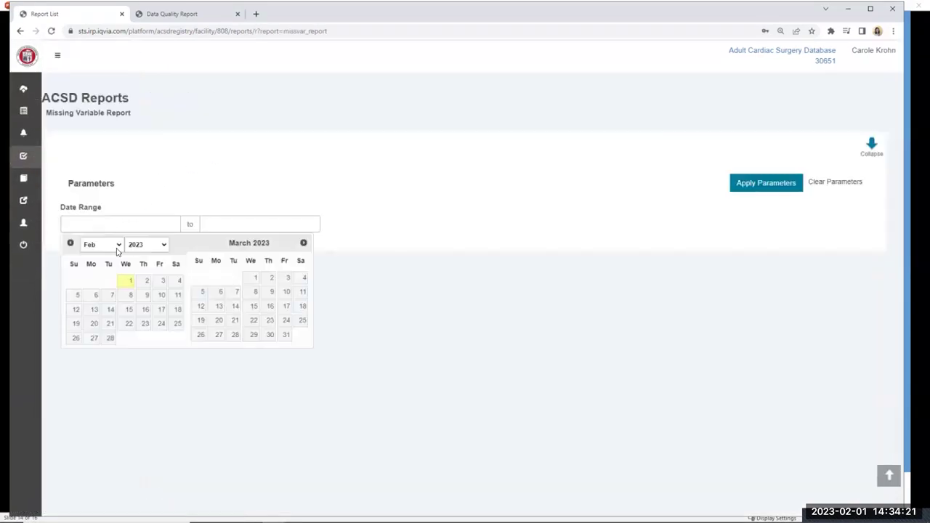
pyautogui.click(121, 245)
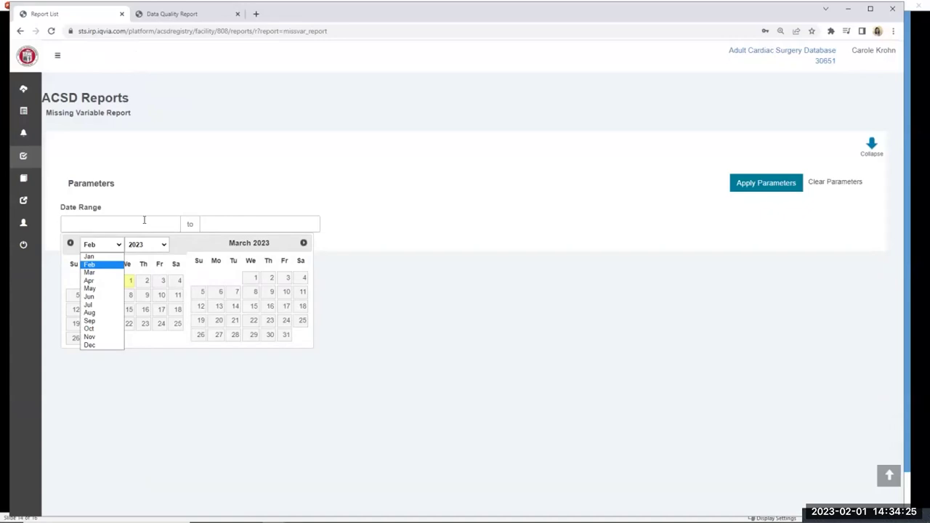
pyautogui.click(106, 264)
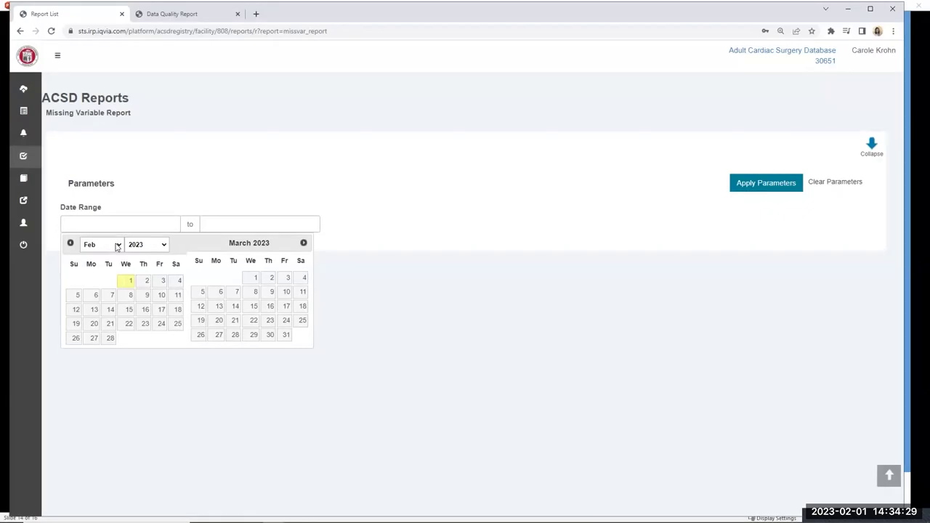
pyautogui.click(118, 246)
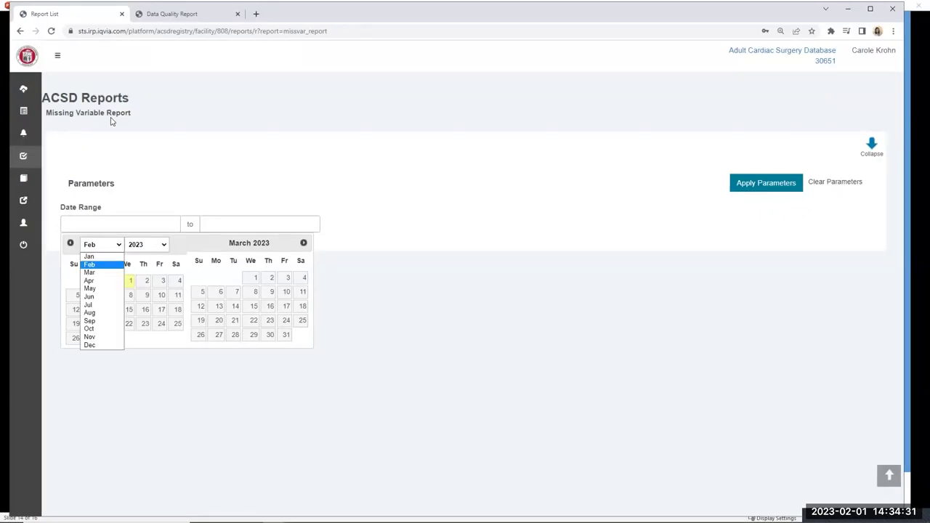
pyautogui.click(109, 329)
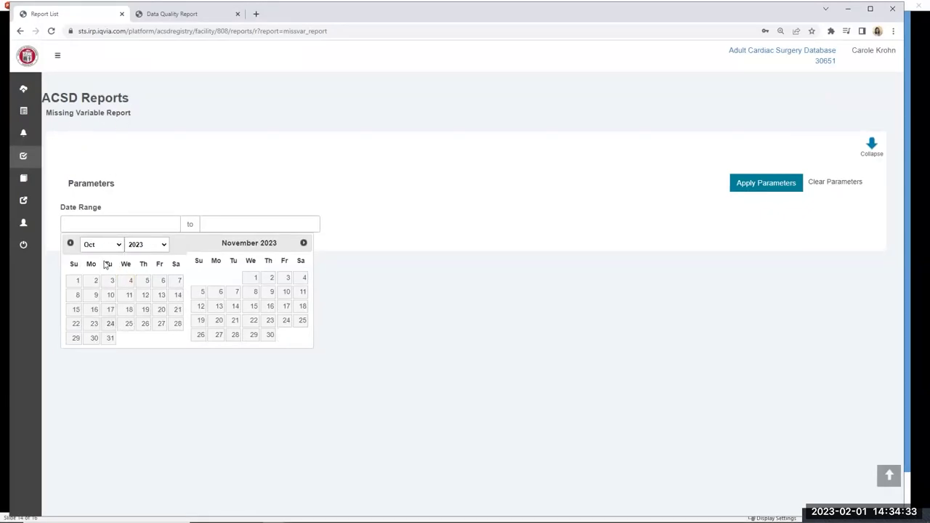
pyautogui.click(77, 281)
pyautogui.click(225, 225)
pyautogui.click(174, 226)
pyautogui.click(156, 244)
pyautogui.click(142, 320)
# Set the end of the date range to 10/31/2022 and generate the Missing Variable Report
pyautogui.click(233, 224)
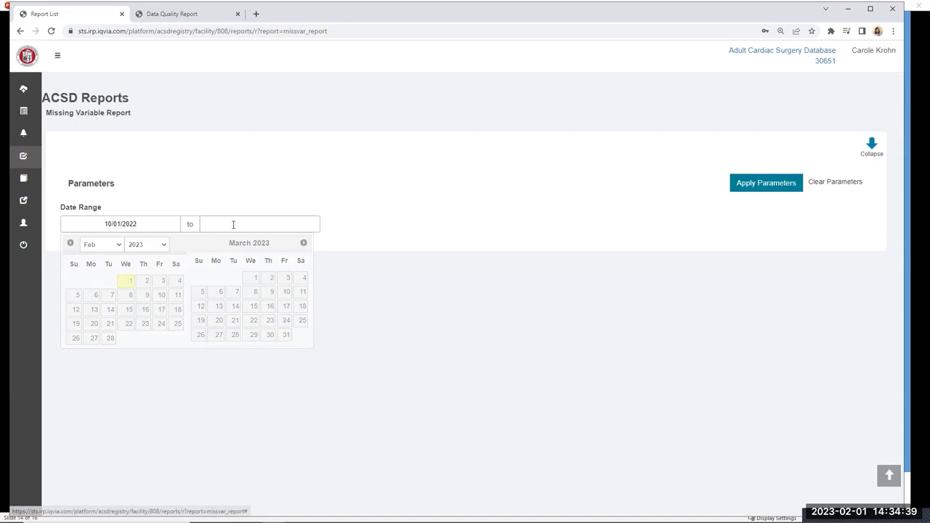
pyautogui.click(256, 247)
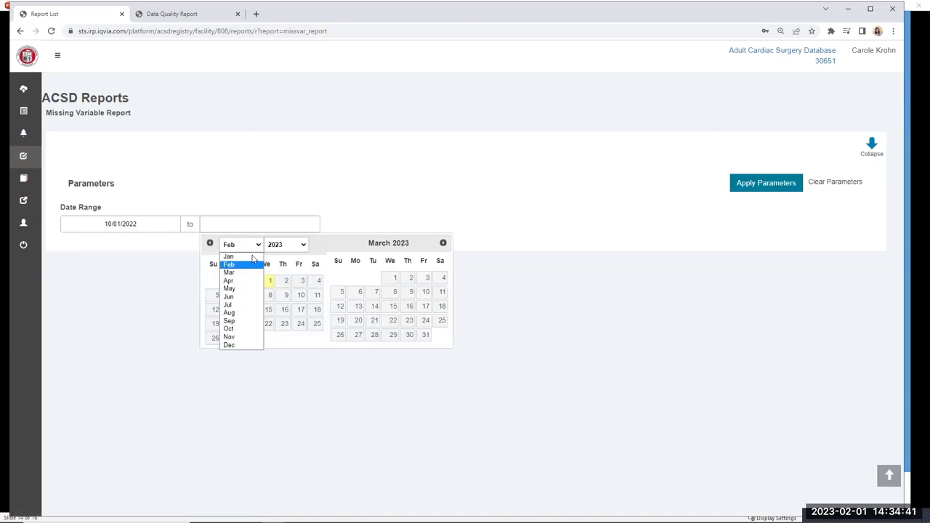
pyautogui.click(245, 321)
pyautogui.click(256, 246)
pyautogui.click(243, 331)
pyautogui.click(301, 244)
pyautogui.click(294, 256)
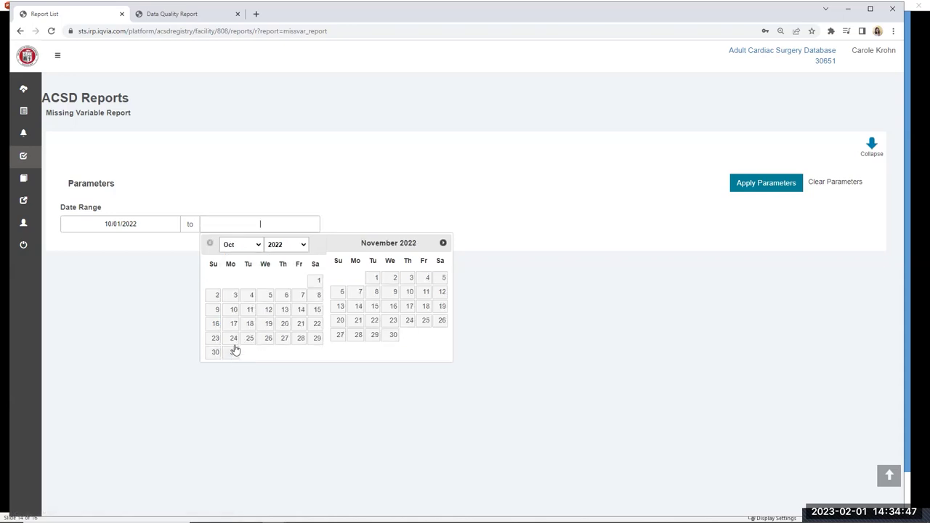
pyautogui.click(234, 351)
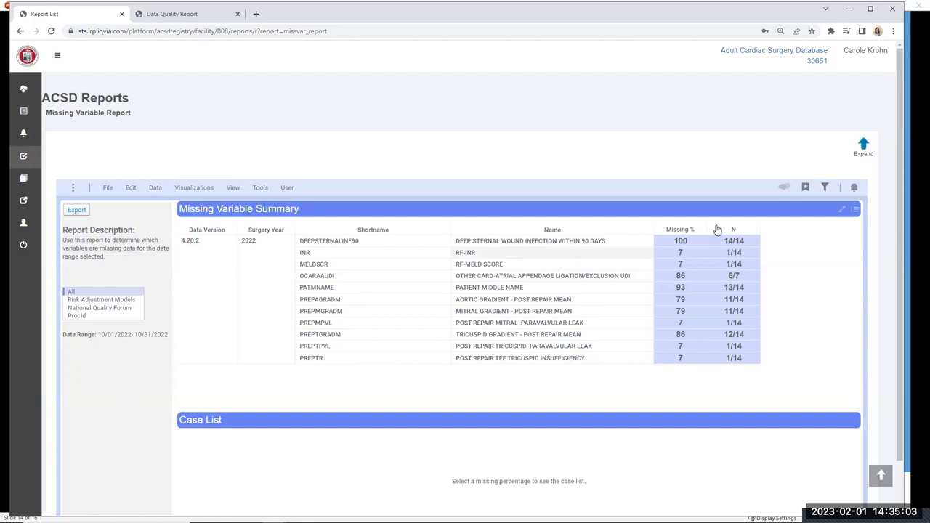
# Enlarge the Missing Variable Summary table and apply ascending sorting to its Missing % column
pyautogui.rightClick(614, 243)
pyautogui.click(839, 208)
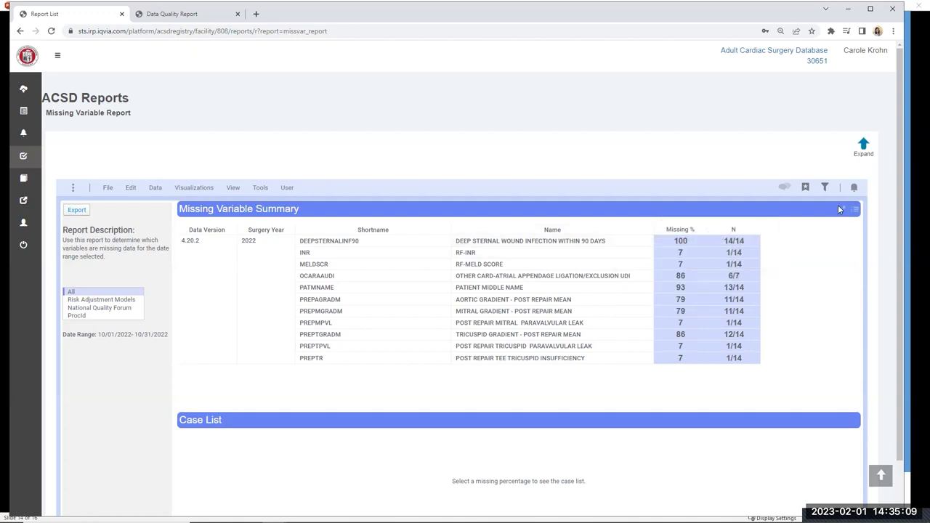
pyautogui.click(840, 209)
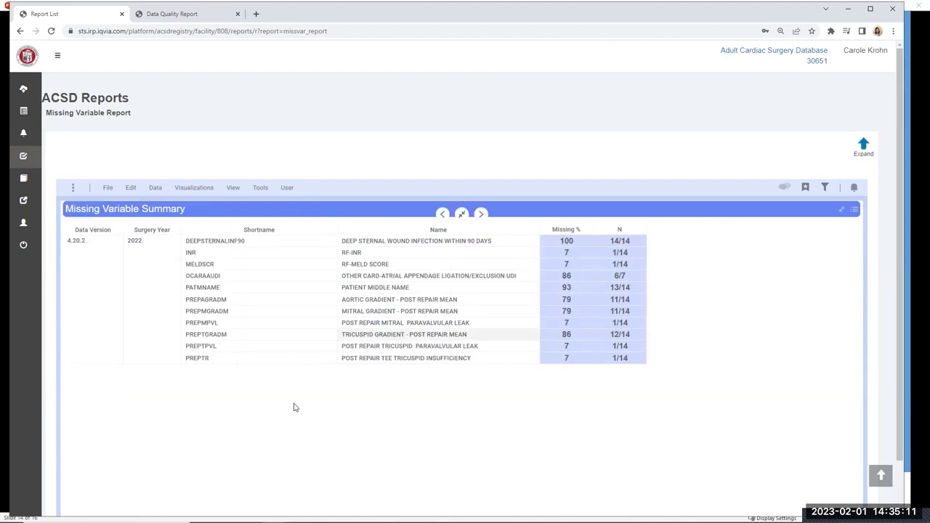
pyautogui.rightClick(585, 230)
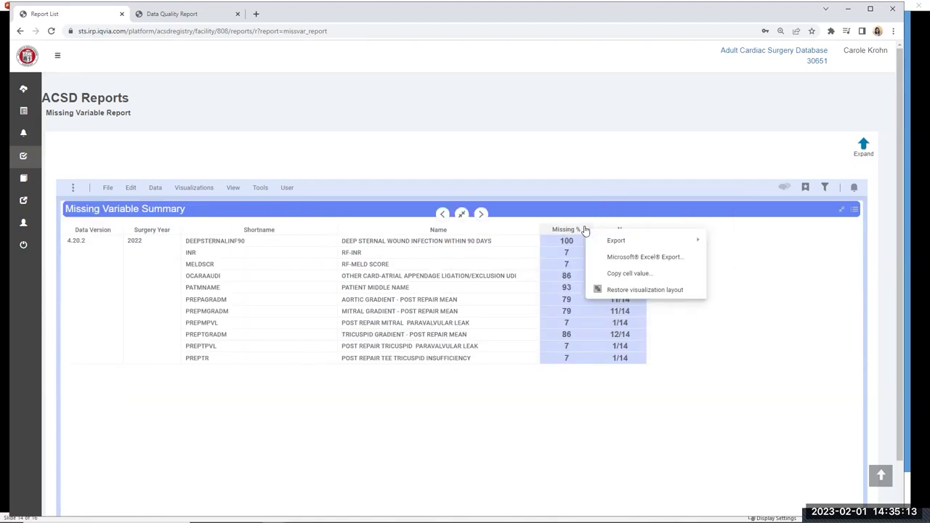
pyautogui.click(585, 230)
pyautogui.click(646, 256)
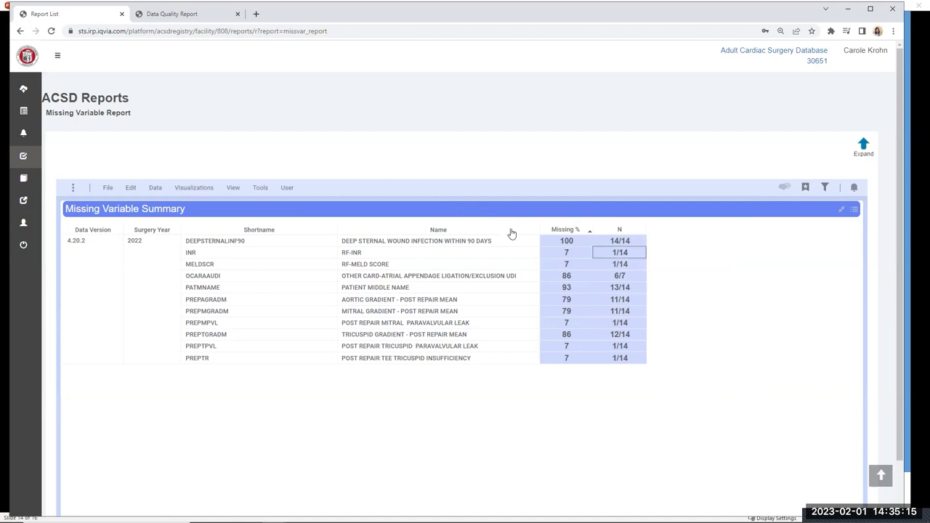
# Examine the missing percentages in the enlarged summary and return the table to the report layout
pyautogui.click(582, 274)
pyautogui.click(596, 281)
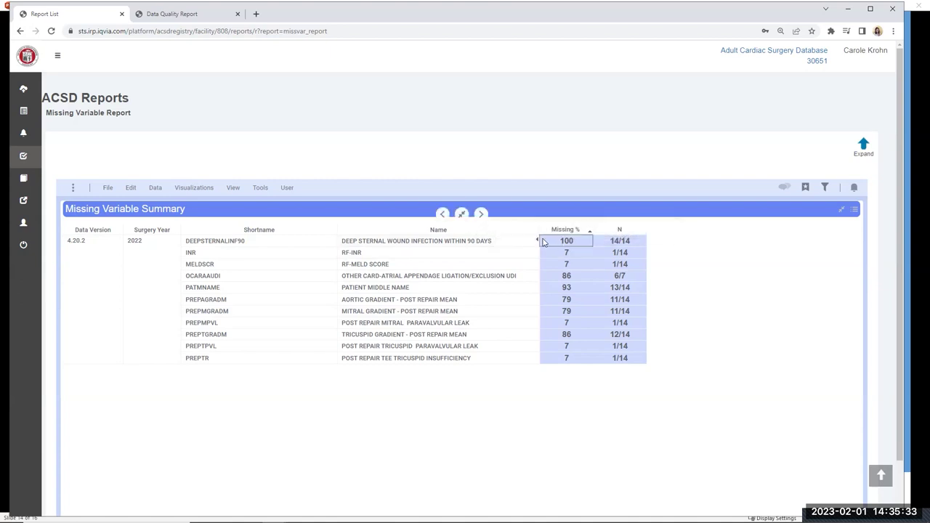
pyautogui.rightClick(585, 241)
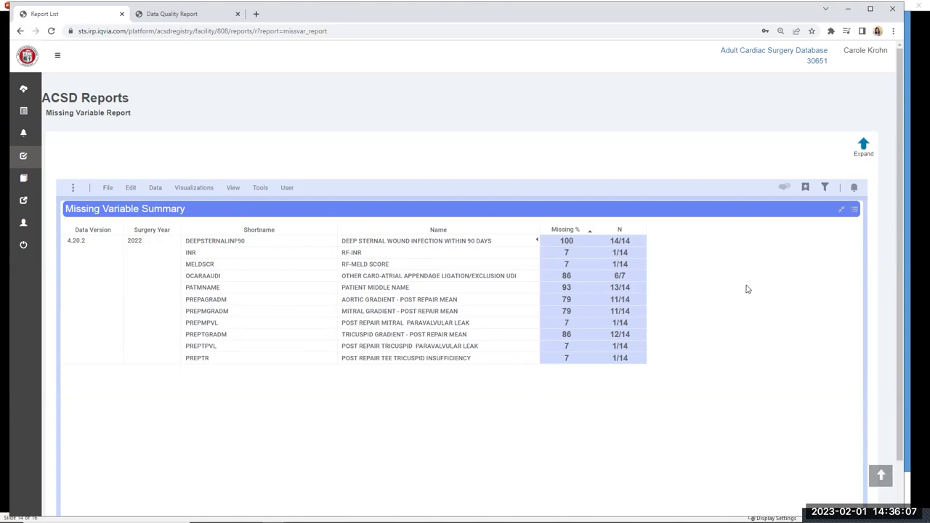
pyautogui.click(839, 211)
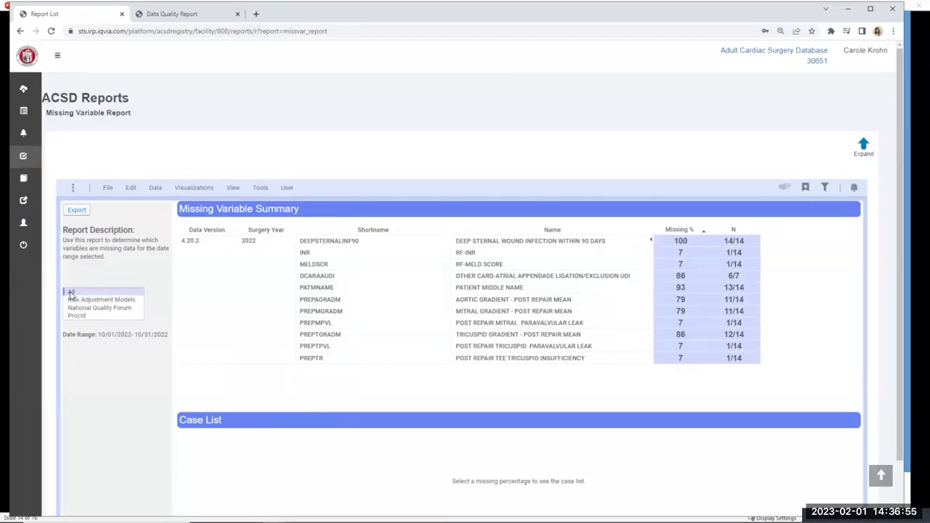
# Check the missing variables under the ProcId, National Quality Forum and Risk Adjustment Models filters, and set the filter back to All
pyautogui.click(77, 317)
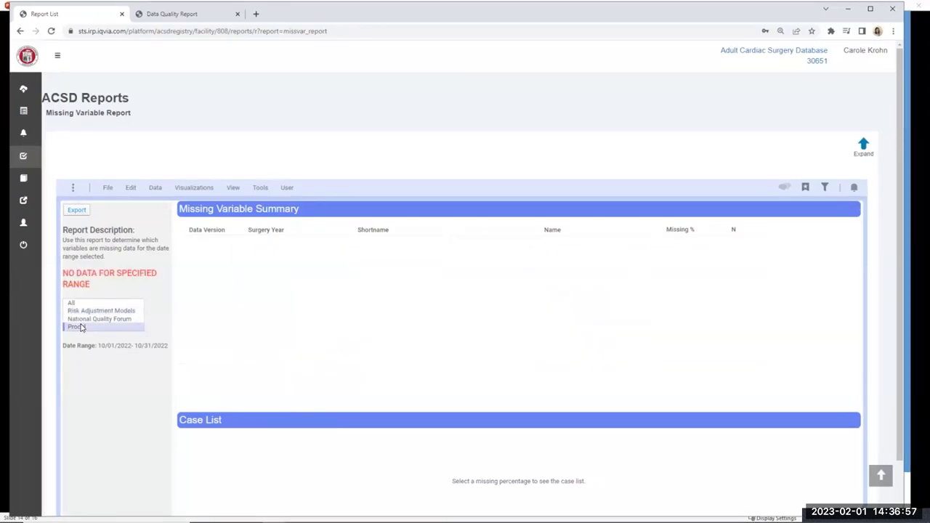
pyautogui.click(79, 328)
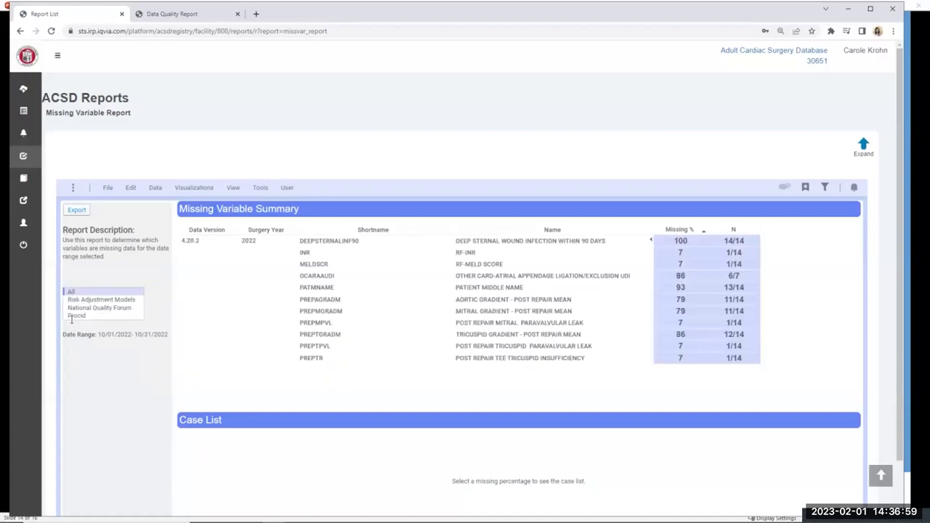
pyautogui.click(82, 318)
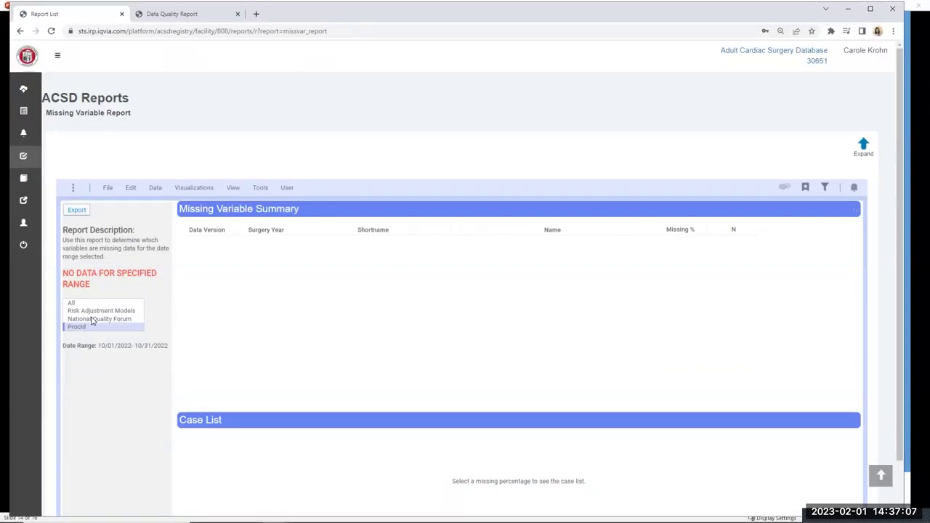
pyautogui.click(92, 320)
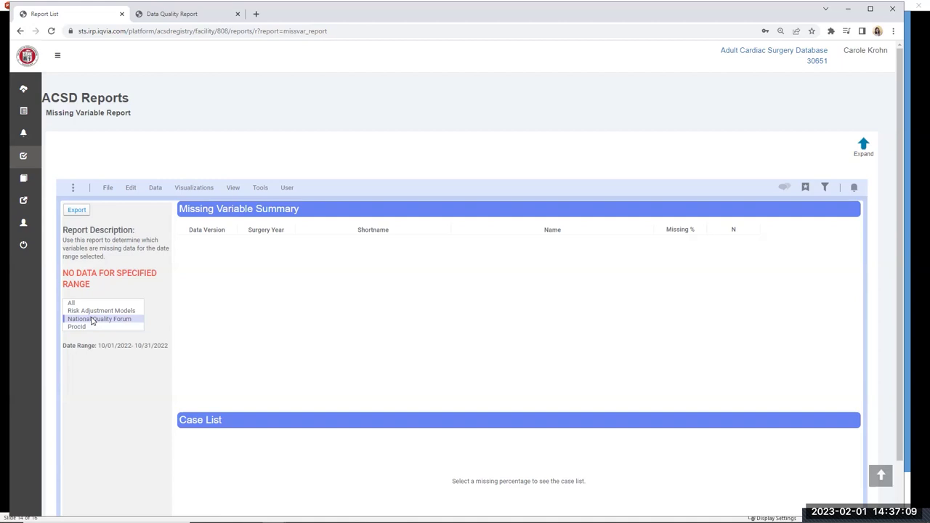
pyautogui.click(95, 311)
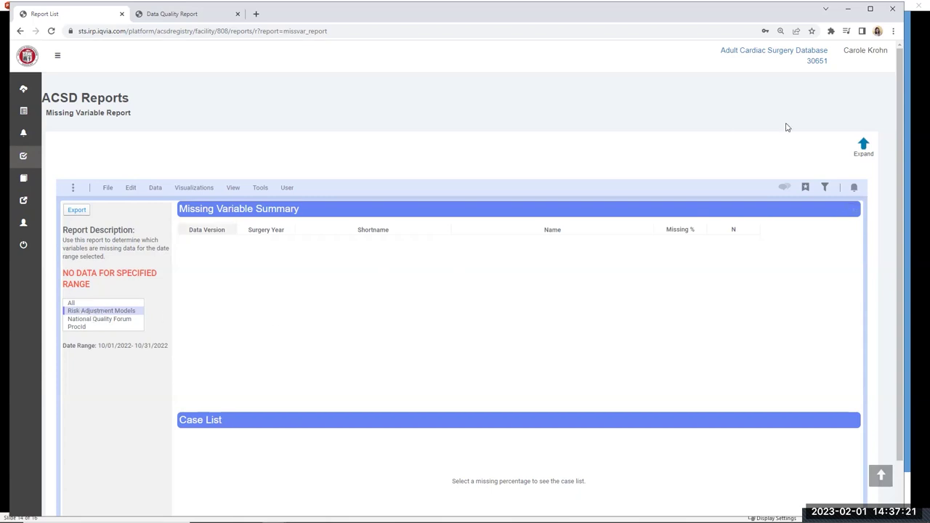
pyautogui.click(94, 303)
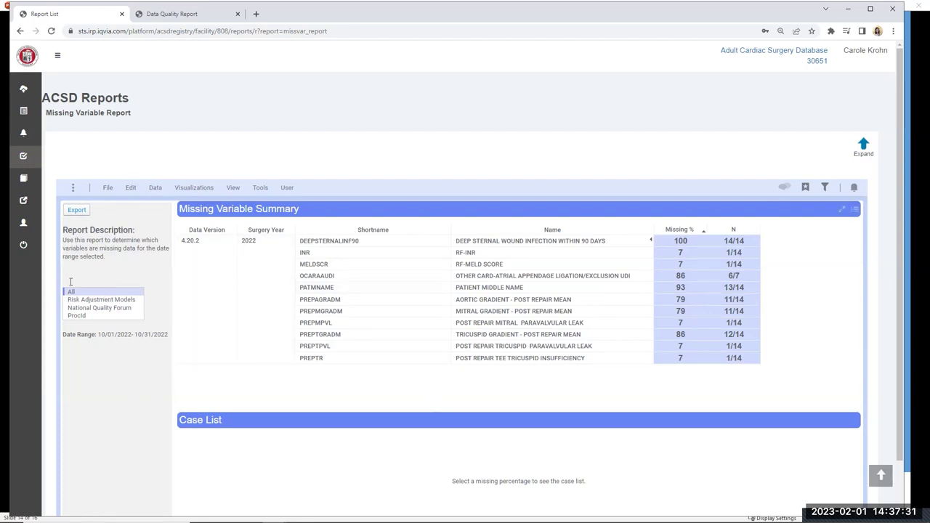
# Reopen the Missing Variable Report from Operational Reports and set the start of its date range to 01/01/2023
pyautogui.click(23, 154)
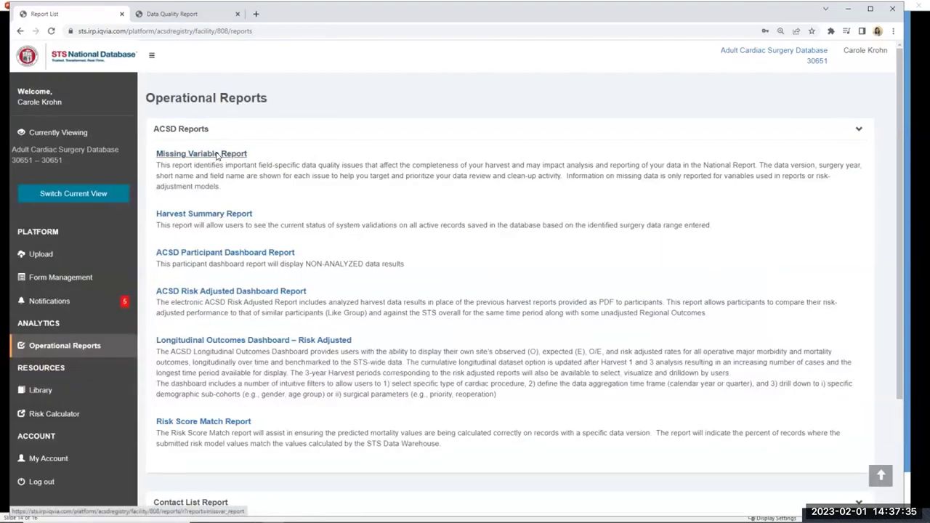
pyautogui.click(215, 155)
pyautogui.click(147, 222)
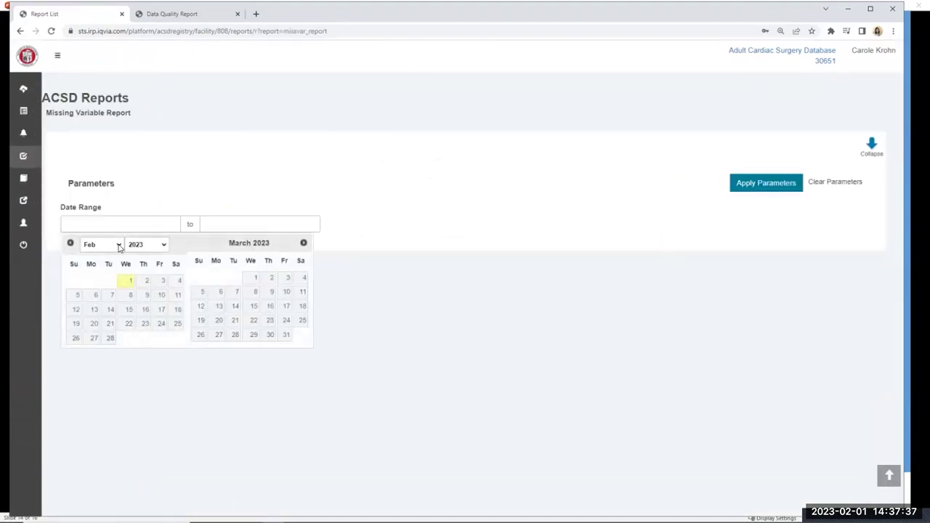
pyautogui.click(119, 247)
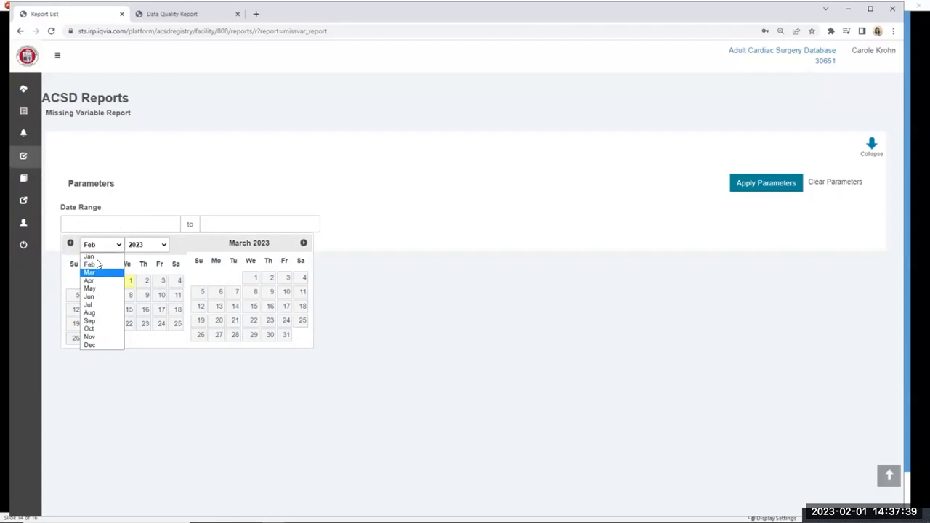
pyautogui.click(96, 256)
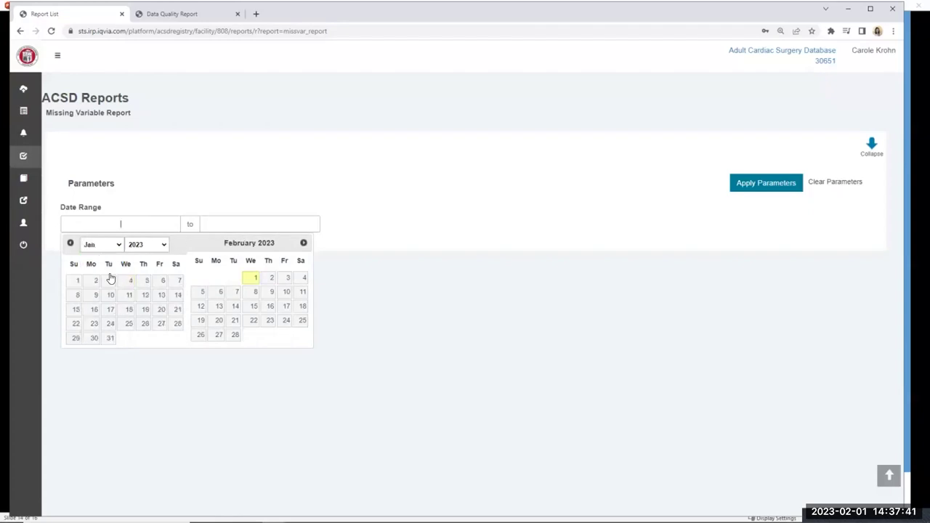
pyautogui.click(73, 281)
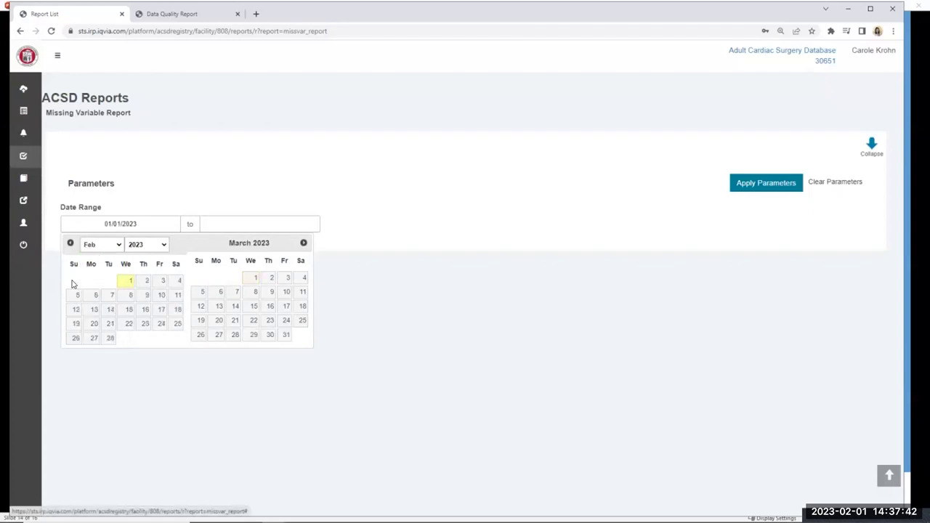
# Change the start of the date range to 01/01/2020
pyautogui.click(148, 224)
pyautogui.click(162, 245)
pyautogui.click(154, 322)
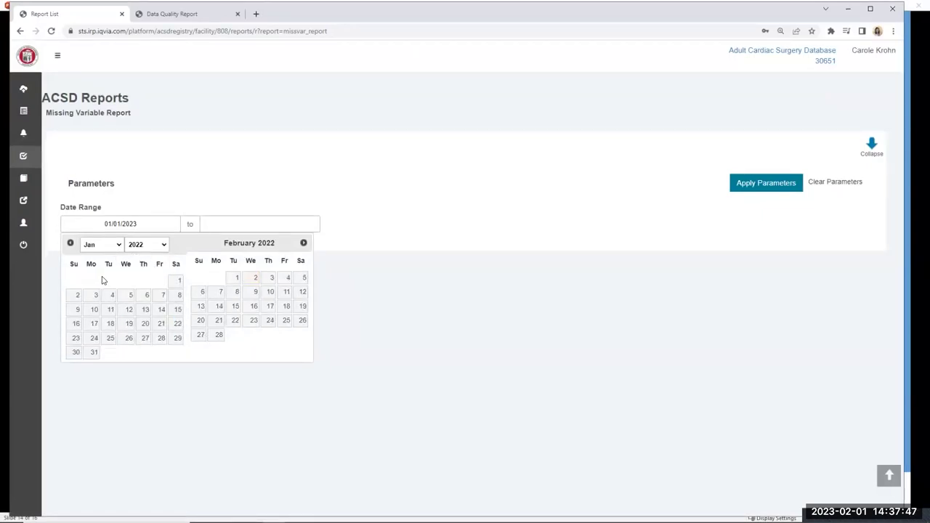
pyautogui.click(147, 244)
pyautogui.click(145, 305)
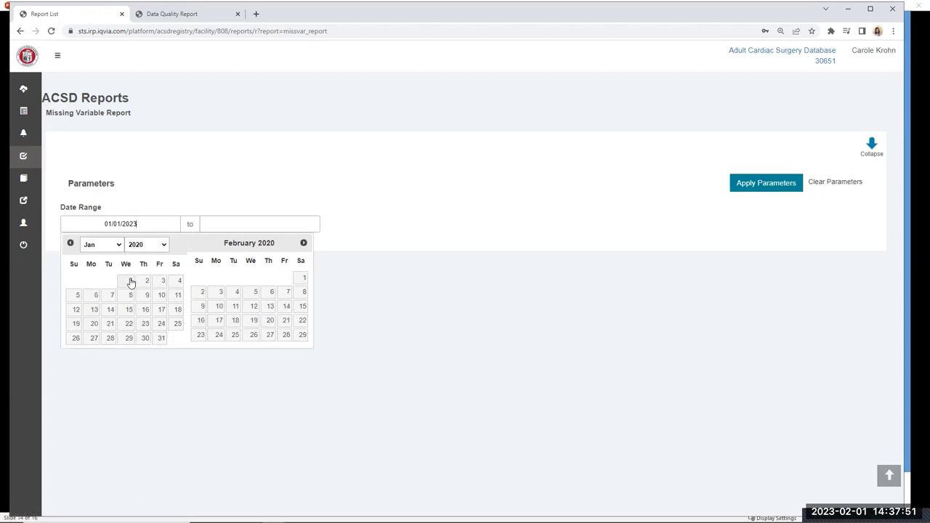
pyautogui.click(130, 282)
# Set the end of the date range to 01/31/2023
pyautogui.click(242, 226)
pyautogui.click(258, 245)
pyautogui.click(240, 259)
pyautogui.click(249, 337)
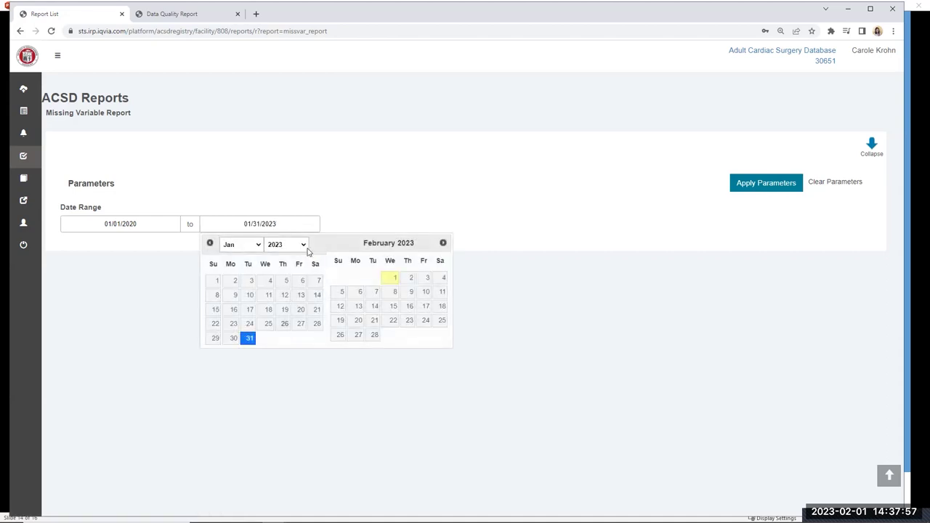
# Change the end of the date range to 12/31/2020 and generate the Missing Variable Report
pyautogui.click(304, 246)
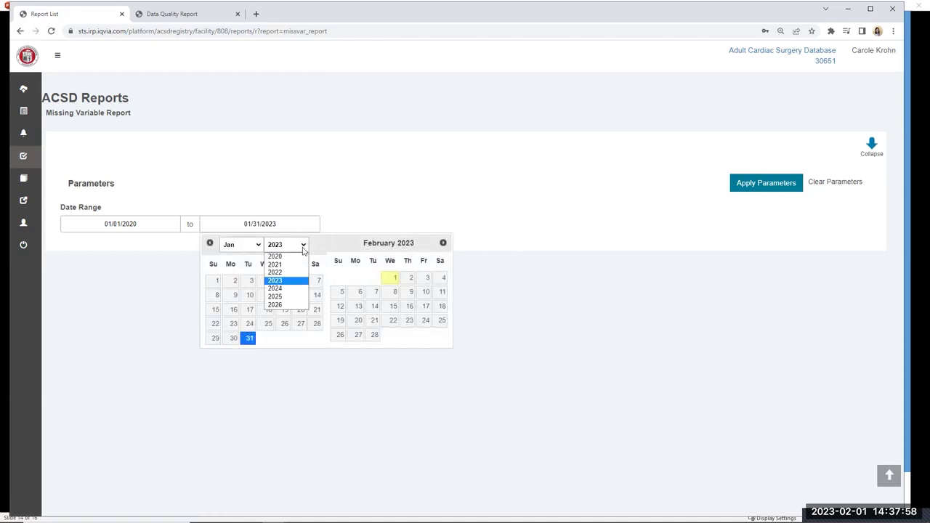
pyautogui.click(275, 256)
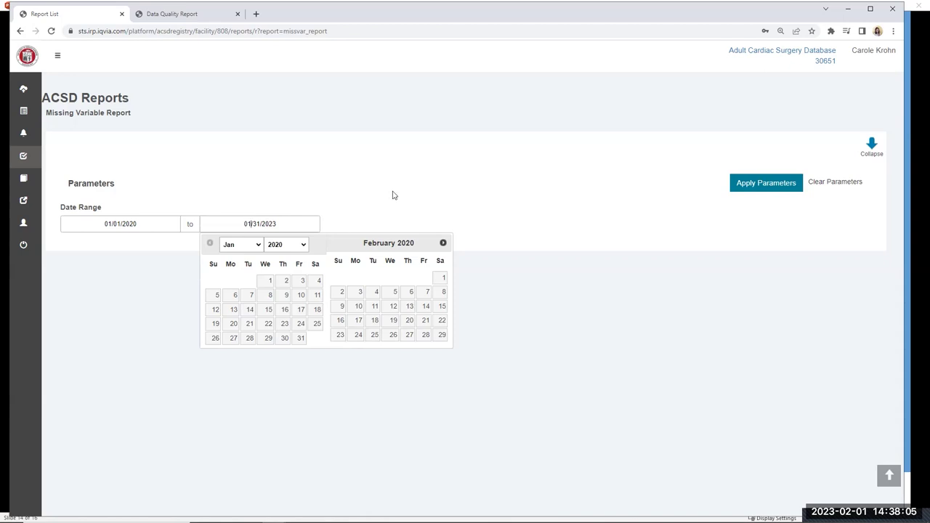
pyautogui.click(258, 246)
pyautogui.click(254, 297)
pyautogui.click(260, 247)
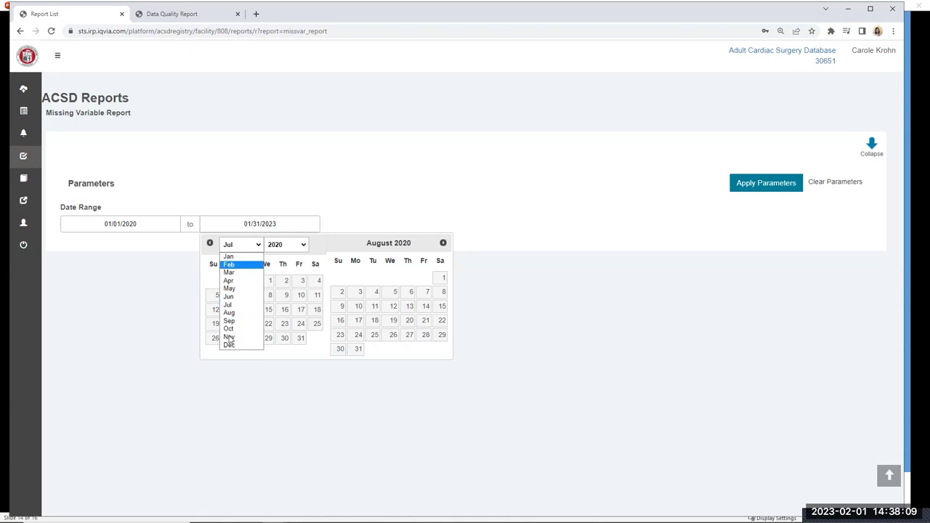
pyautogui.press('Return')
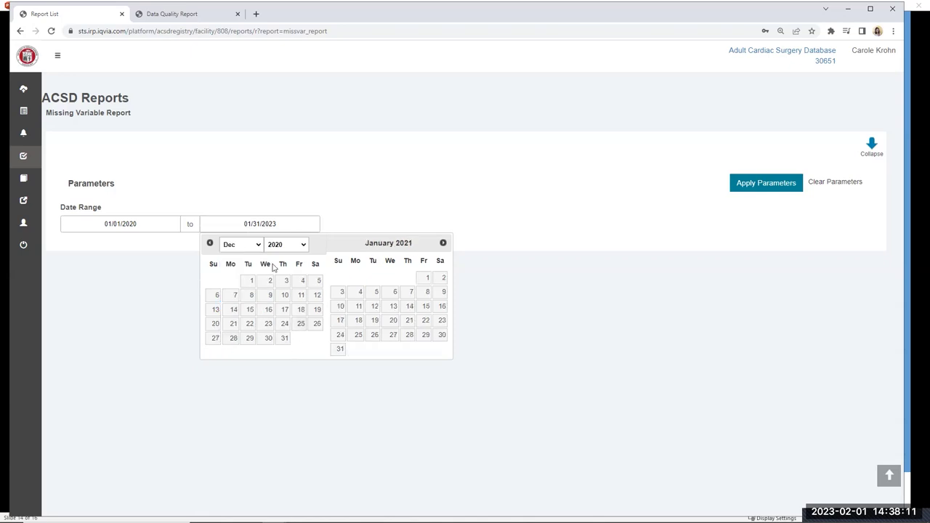
pyautogui.click(285, 339)
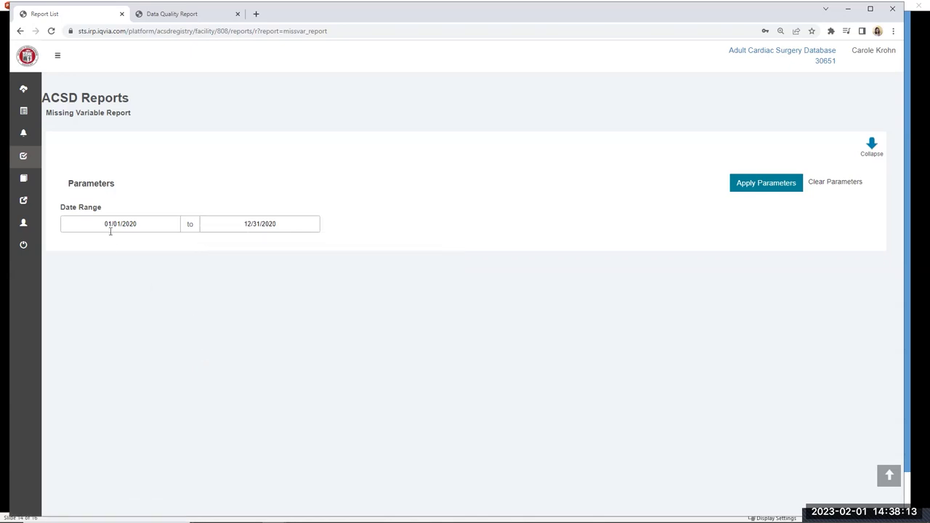
pyautogui.click(760, 180)
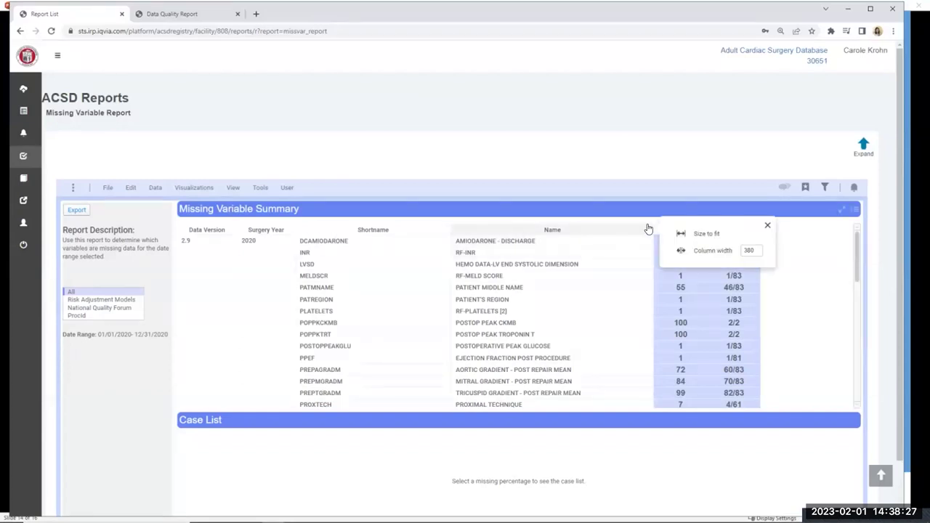
# Enlarge the Missing Variable Summary table and examine the 2020 variables listed under data versions 2.9 and 4.20.2
pyautogui.moveTo(703, 269)
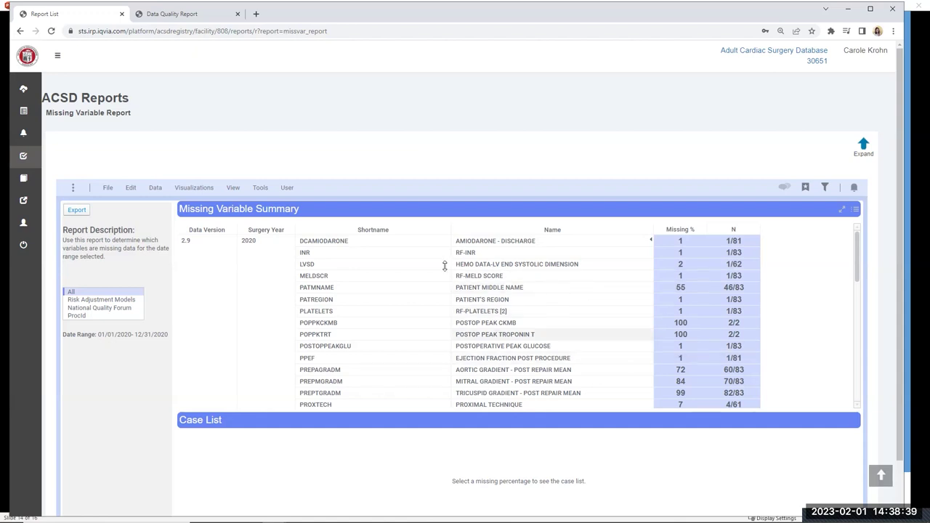
pyautogui.click(840, 211)
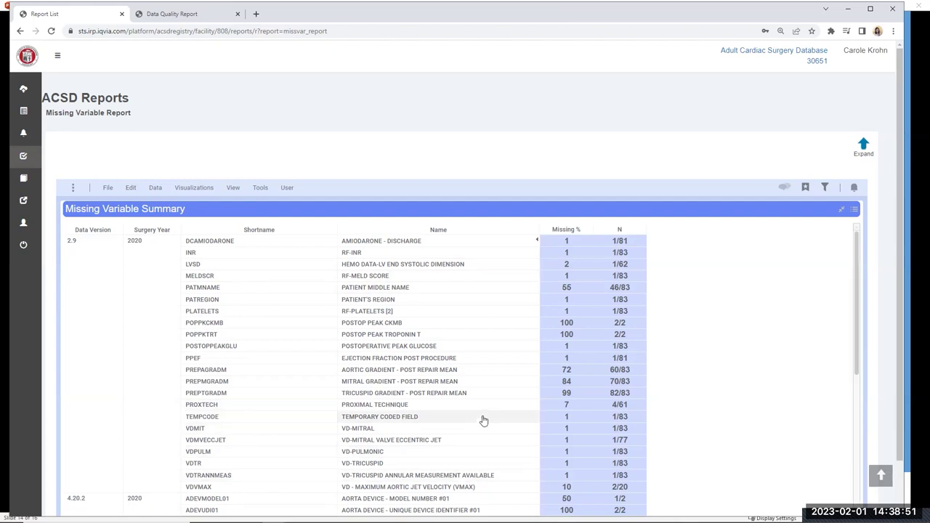
pyautogui.scroll(-3, 483, 420)
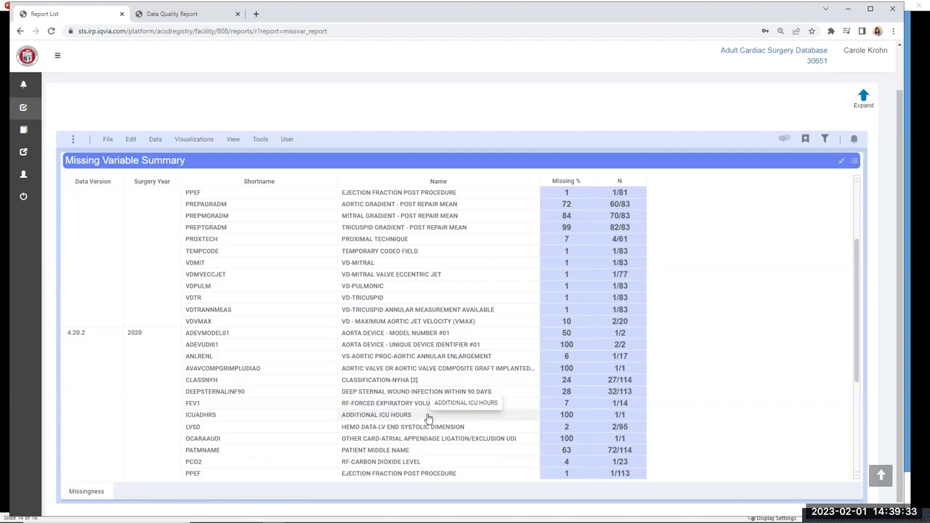
# Select the Additional ICU Hours values under data version 4.20.2, and return the enlarged table to the report layout
pyautogui.click(616, 417)
pyautogui.rightClick(617, 418)
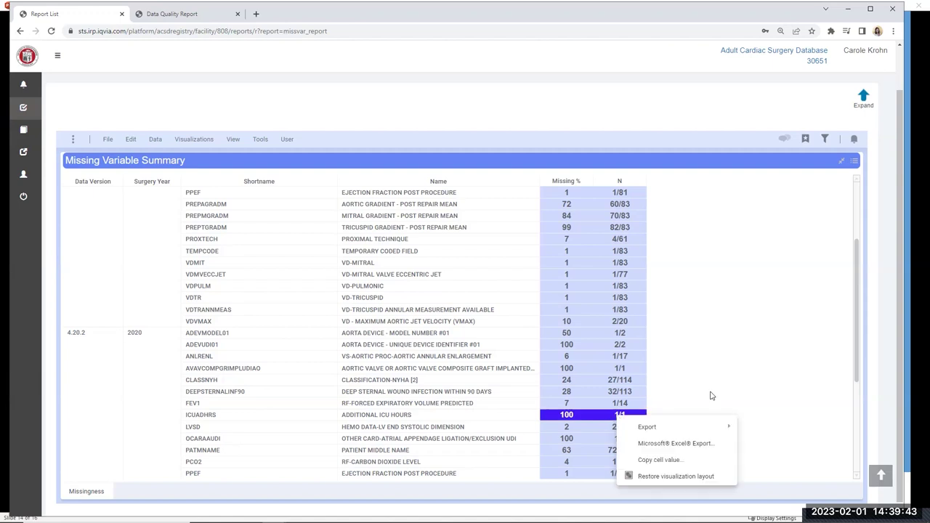
pyautogui.click(722, 400)
pyautogui.scroll(-3, 723, 400)
pyautogui.scroll(8, 723, 401)
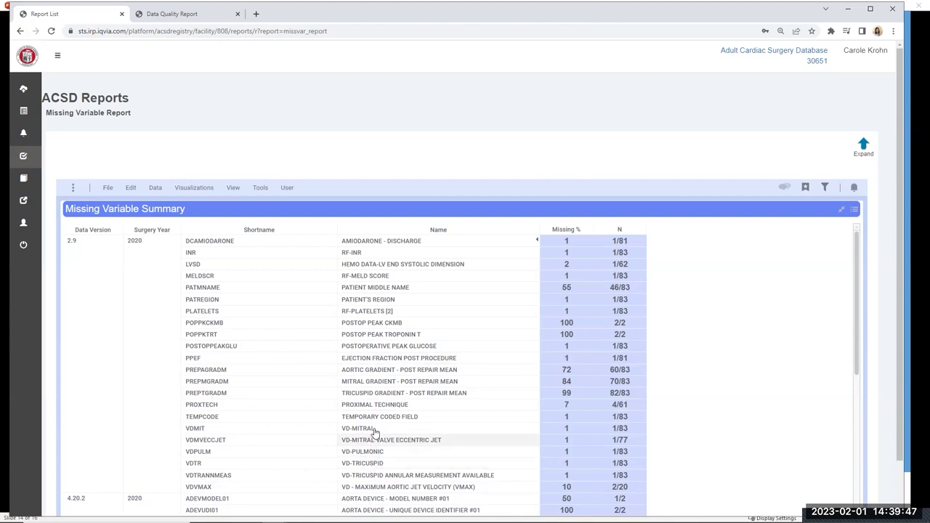
pyautogui.click(839, 212)
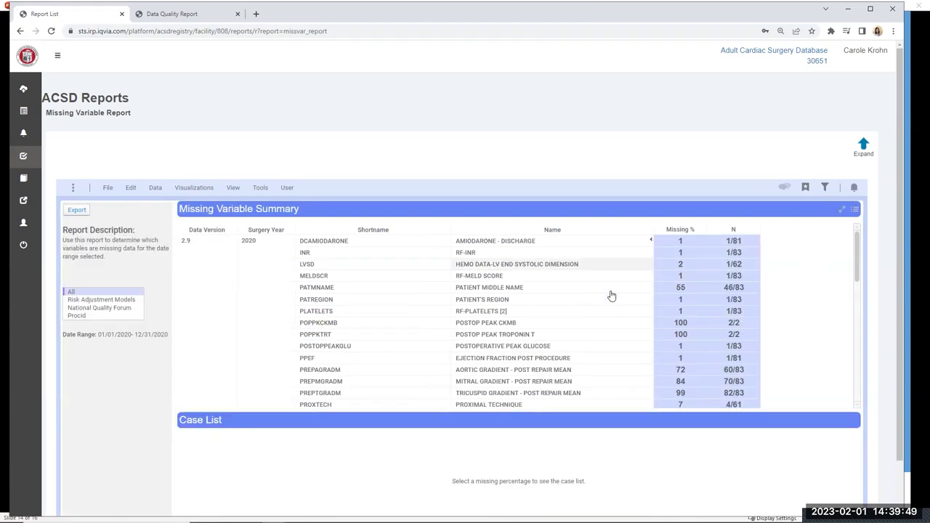
# Read through the Missing Variable Summary from data version 2.9 down to the last variables of version 4.20.2
pyautogui.rightClick(327, 364)
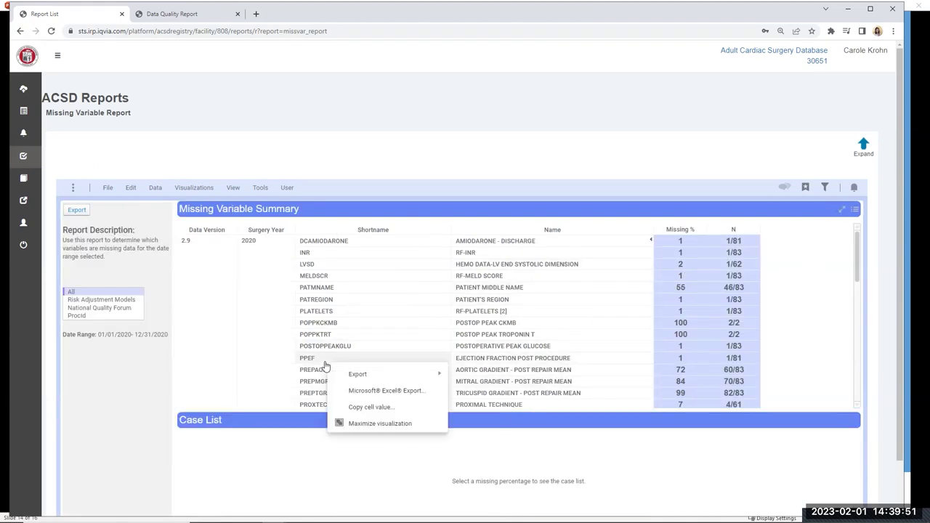
pyautogui.click(385, 327)
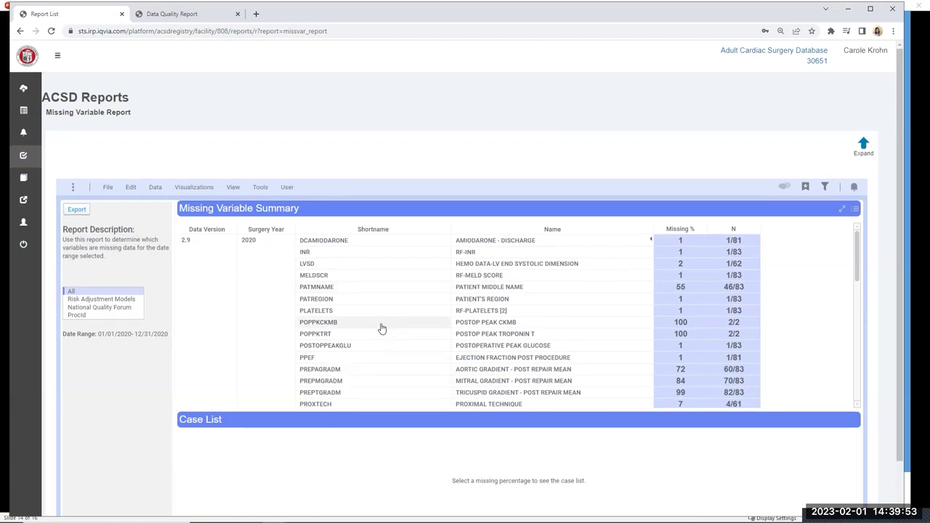
pyautogui.scroll(-5, 371, 342)
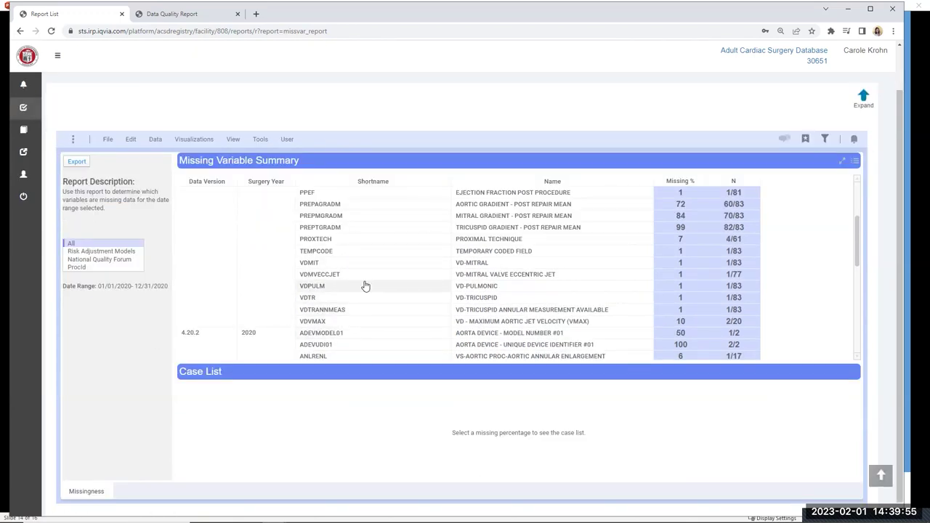
pyautogui.scroll(5, 367, 287)
pyautogui.scroll(-5, 371, 332)
pyautogui.scroll(-5, 372, 333)
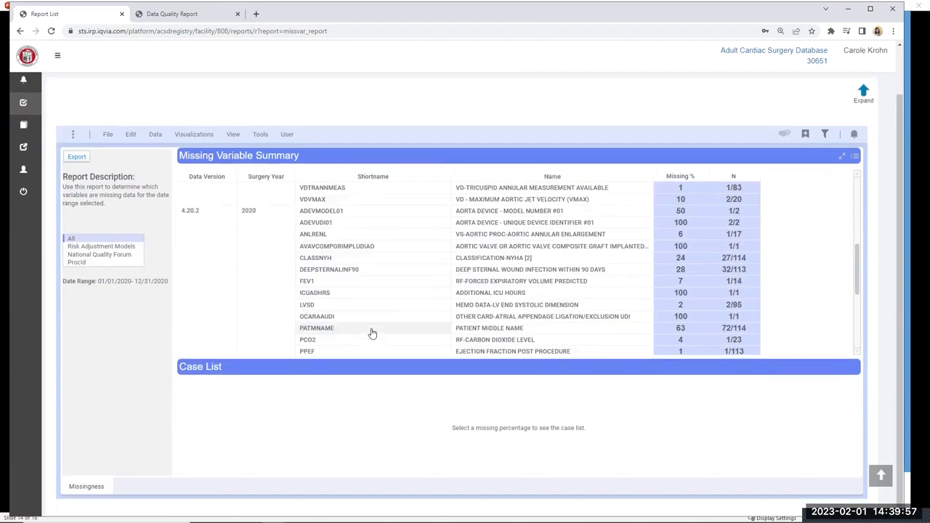
pyautogui.scroll(-2, 372, 333)
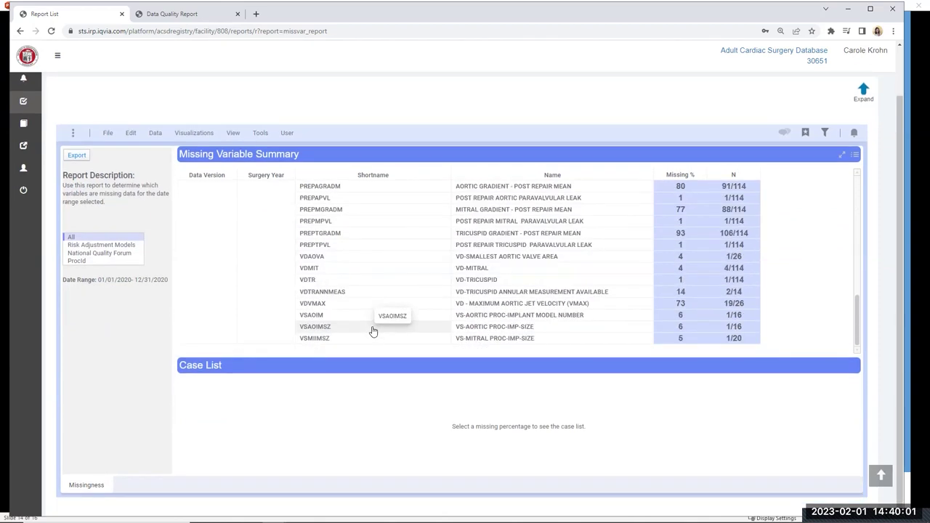
pyautogui.scroll(5, 372, 330)
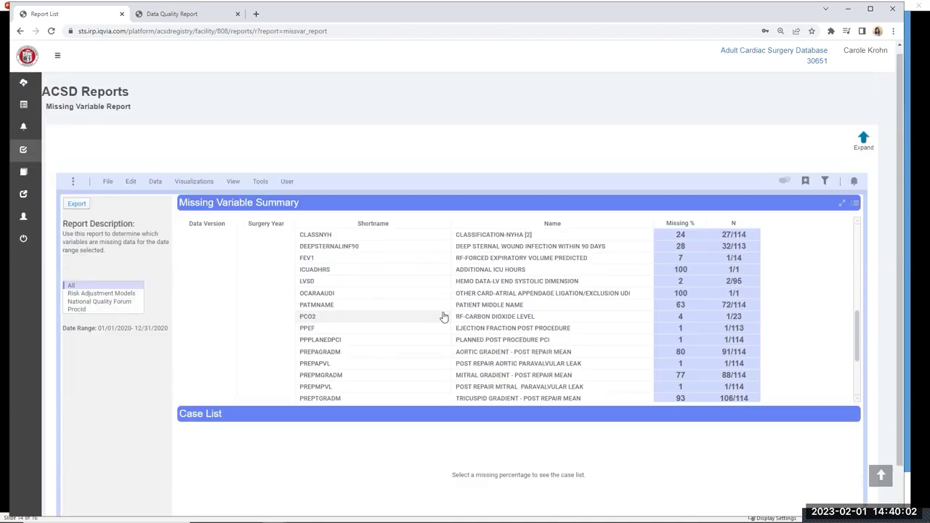
# Go back over the missing variables row by row to the first entry of data version 2.9
pyautogui.click(855, 224)
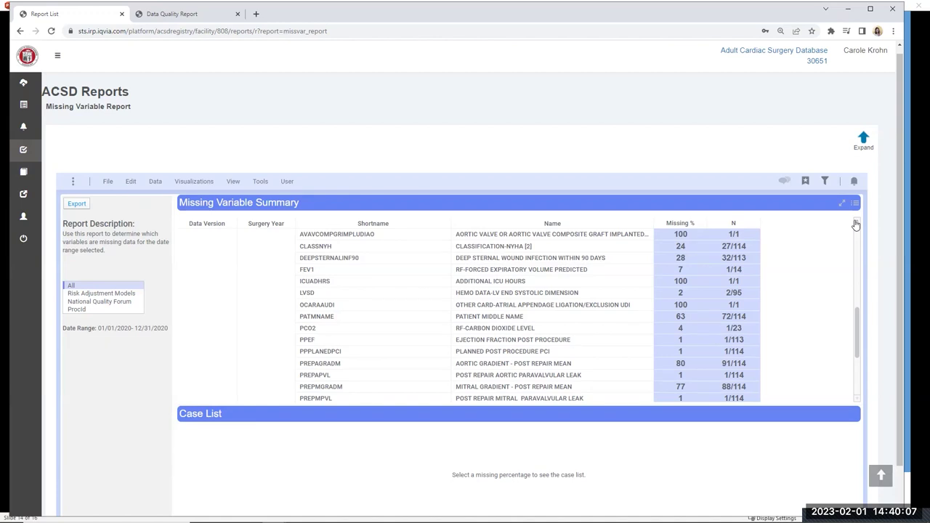
pyautogui.click(855, 224)
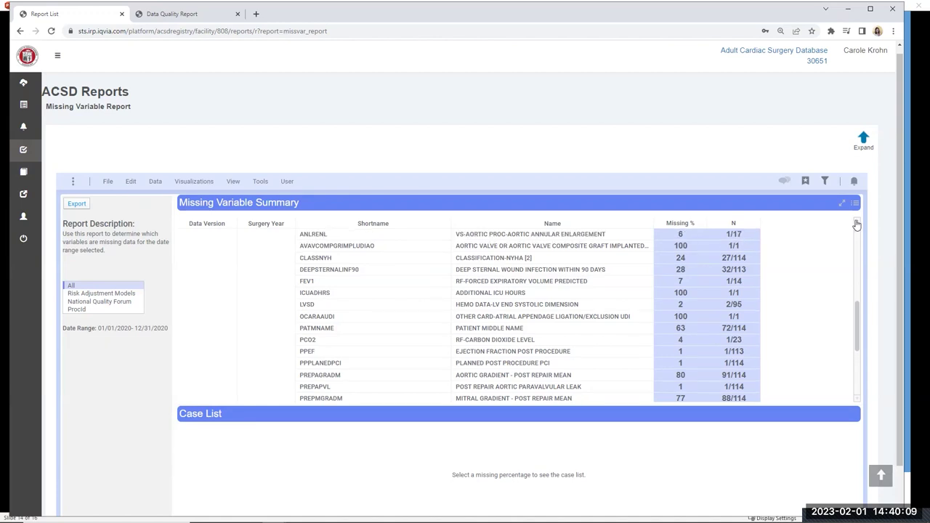
pyautogui.click(856, 225)
pyautogui.click(856, 225)
pyautogui.click(856, 225)
pyautogui.click(855, 224)
pyautogui.click(856, 225)
pyautogui.click(855, 225)
pyautogui.click(856, 224)
pyautogui.click(856, 225)
pyautogui.click(856, 225)
pyautogui.click(856, 224)
pyautogui.click(856, 224)
pyautogui.click(856, 224)
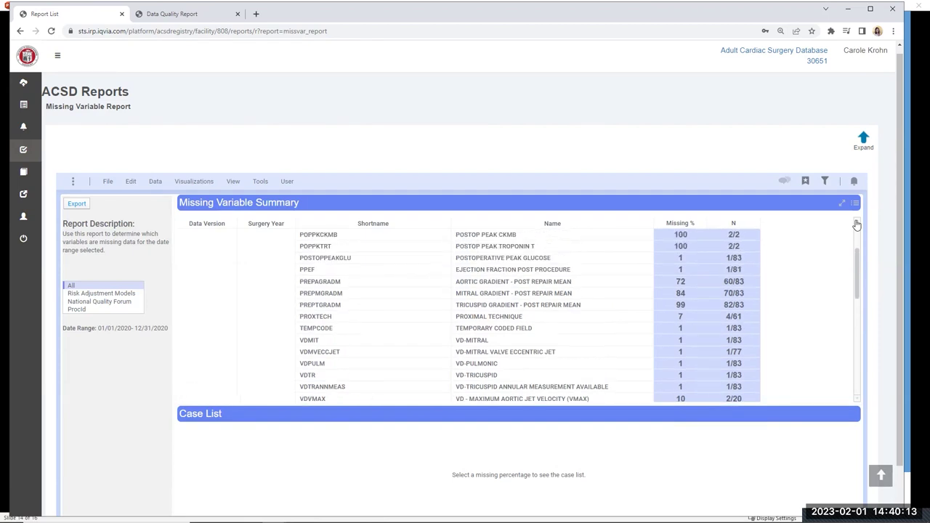
pyautogui.click(856, 224)
pyautogui.click(856, 224)
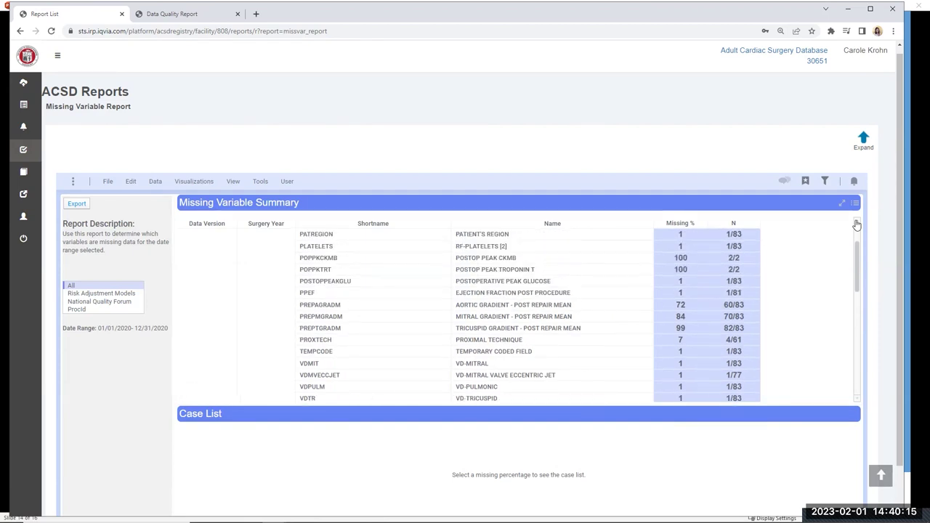
pyautogui.click(856, 225)
pyautogui.click(856, 224)
pyautogui.click(856, 225)
pyautogui.click(856, 225)
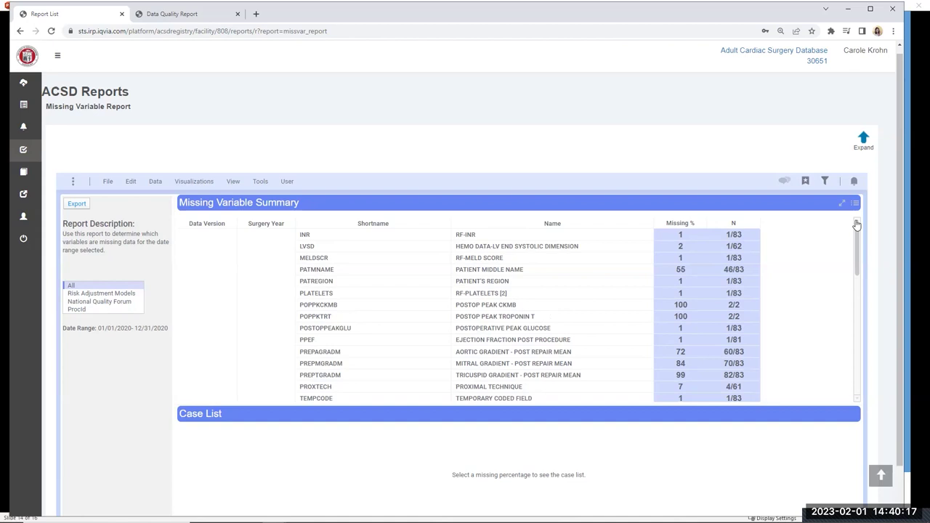
pyautogui.click(856, 225)
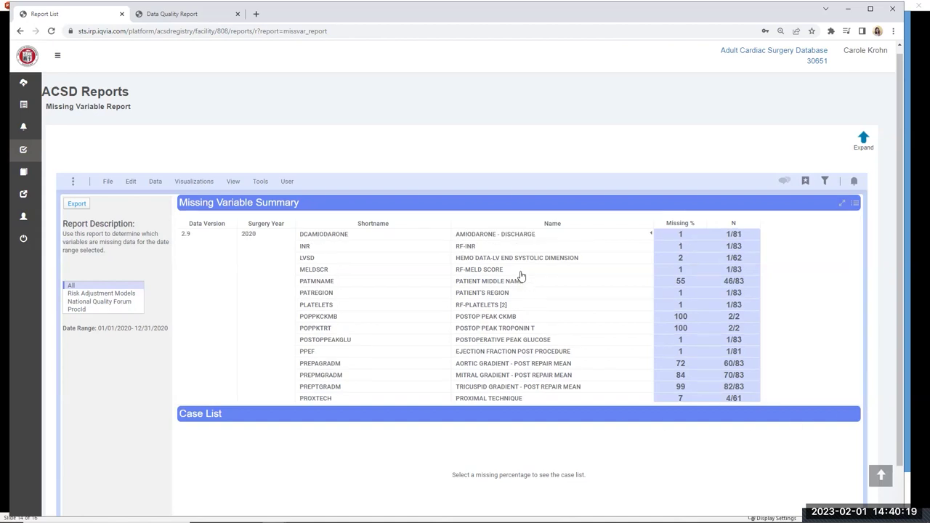
# List the cases missing Additional ICU Hours (ICUADHRS) under data version 4.20.2 in the Missing Variable Summary
pyautogui.click(856, 401)
pyautogui.click(856, 401)
pyautogui.click(855, 401)
pyautogui.click(856, 401)
pyautogui.click(856, 401)
pyautogui.click(856, 401)
pyautogui.click(856, 401)
pyautogui.click(856, 401)
pyautogui.click(856, 401)
pyautogui.click(856, 401)
pyautogui.click(856, 401)
pyautogui.click(856, 401)
pyautogui.click(856, 401)
pyautogui.click(855, 401)
pyautogui.click(856, 401)
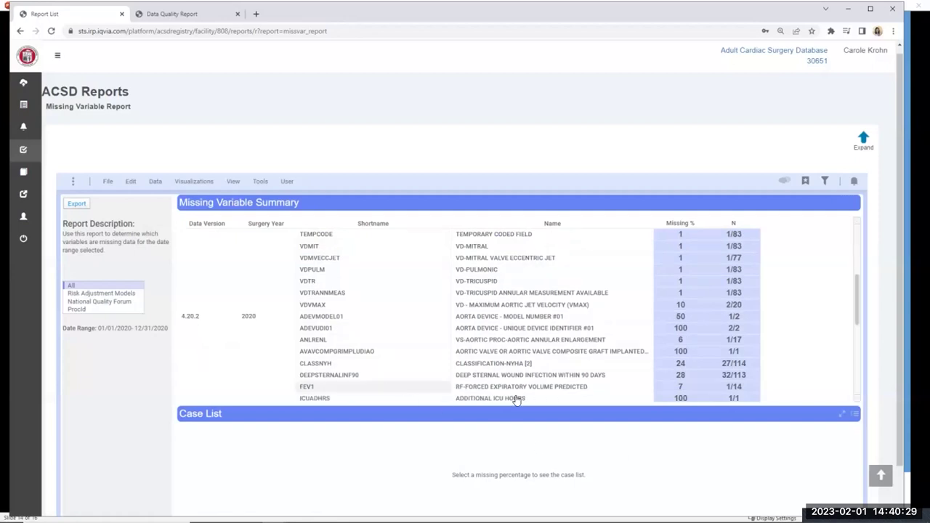
pyautogui.click(730, 399)
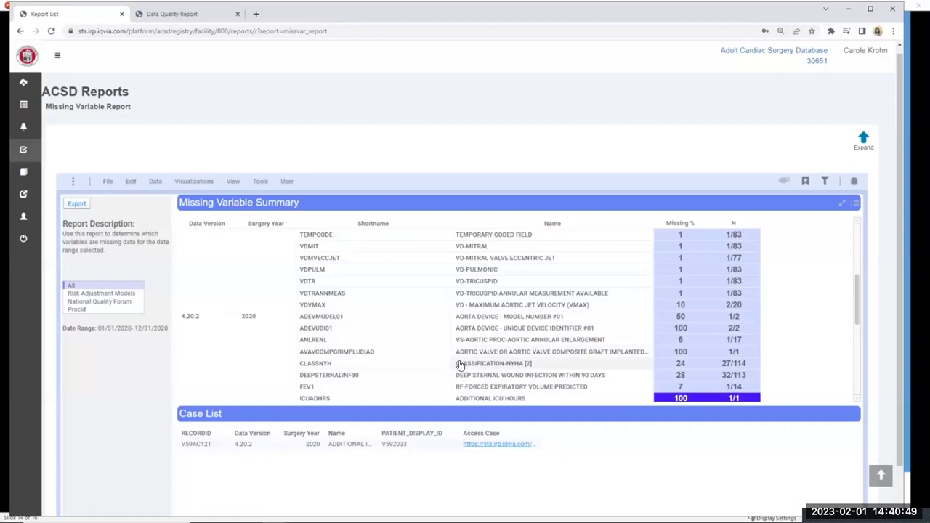
# Review the missing percentages and case counts across data versions 2.9 and 4.20.2, returning to the first variable
pyautogui.click(733, 366)
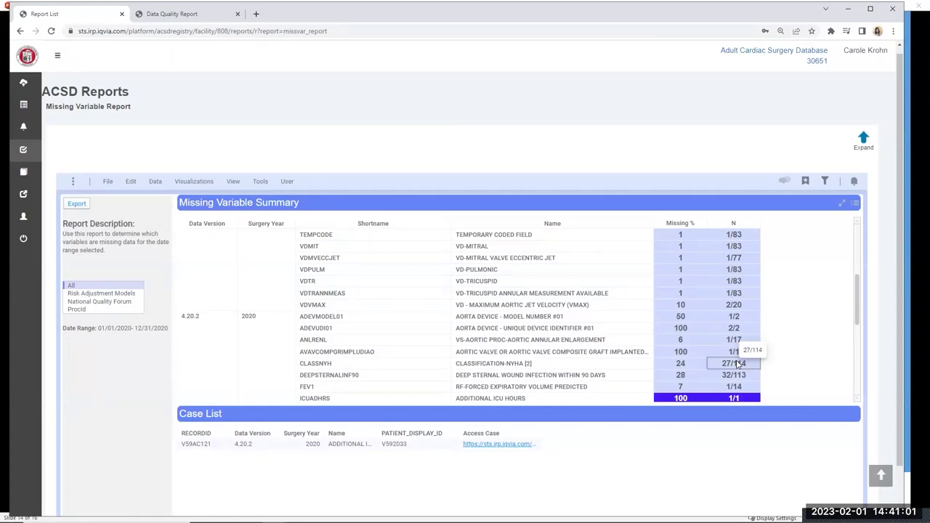
pyautogui.scroll(2, 571, 318)
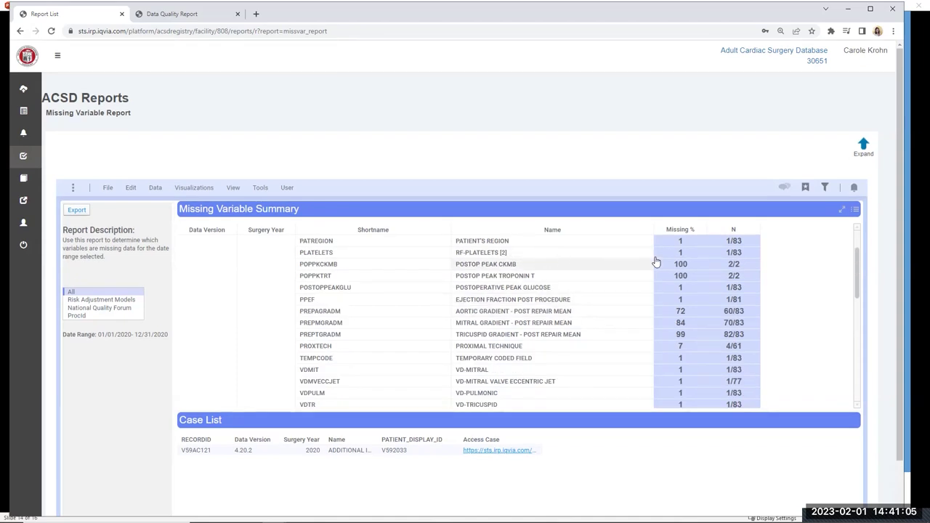
pyautogui.scroll(2, 744, 257)
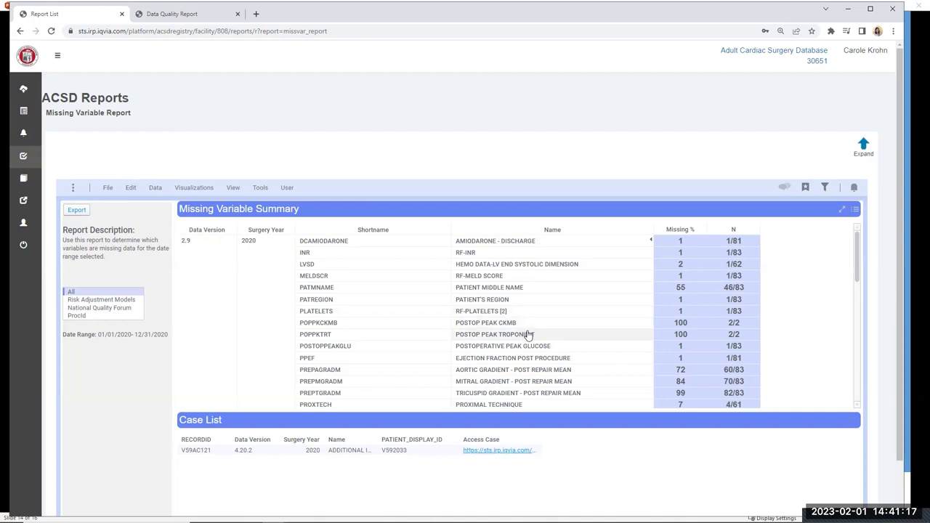
pyautogui.click(680, 351)
pyautogui.press('Down')
pyautogui.click(684, 398)
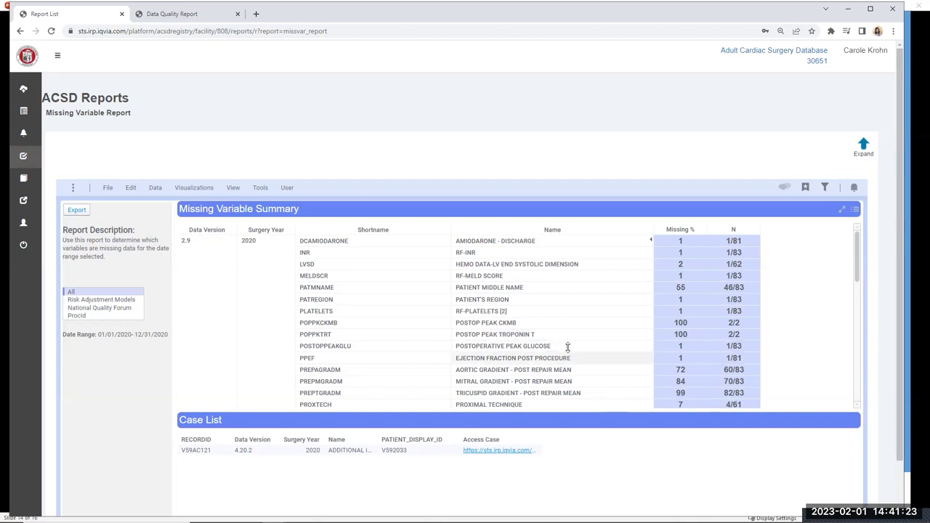
pyautogui.scroll(-10, 596, 369)
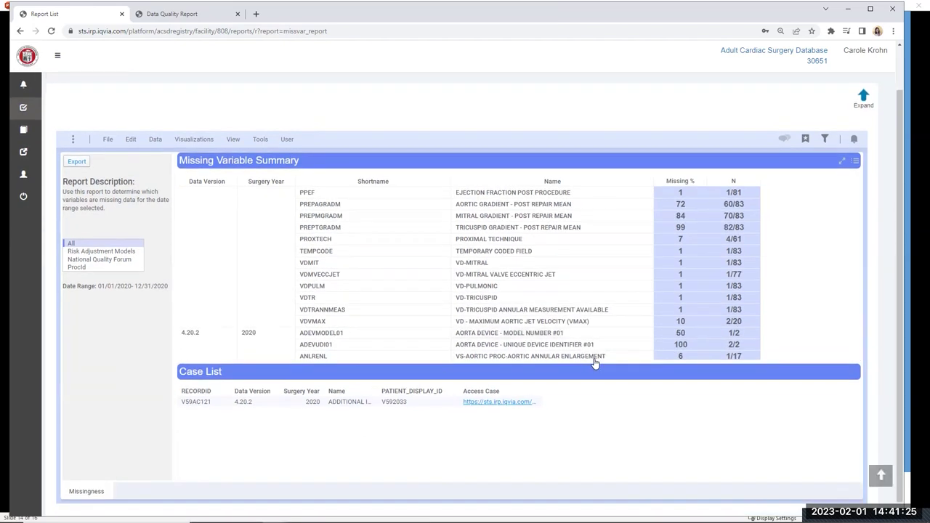
pyautogui.scroll(-5, 556, 330)
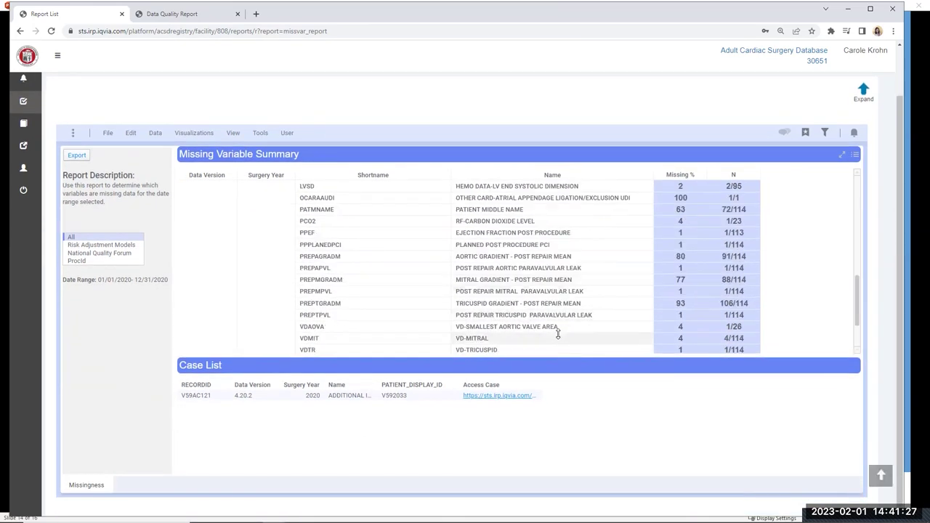
pyautogui.scroll(15, 494, 291)
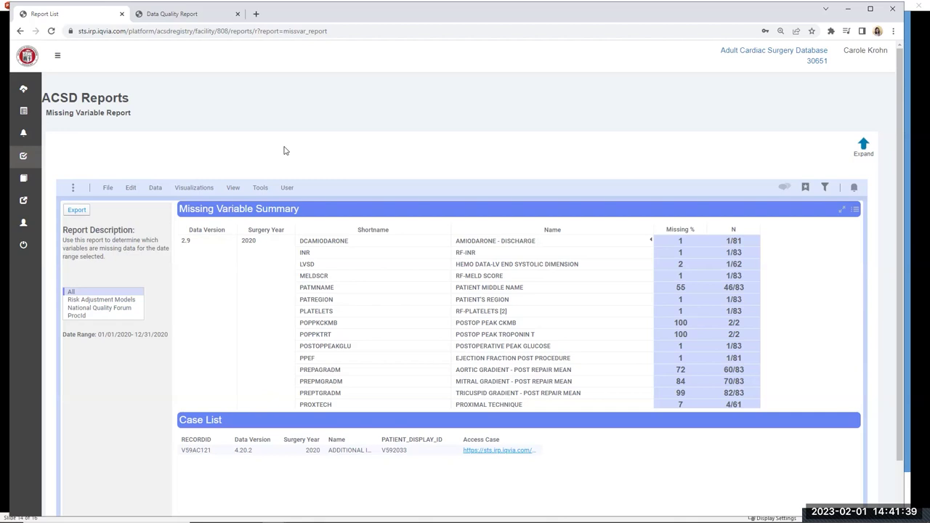
# Return to the Operational Reports and open the ACSD Participant Dashboard Report's time period parameters
pyautogui.click(22, 158)
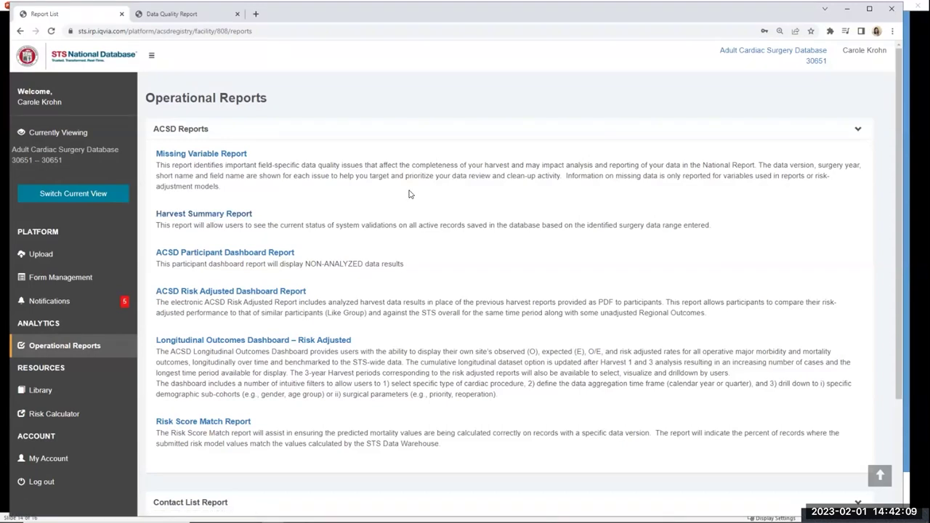
pyautogui.click(193, 252)
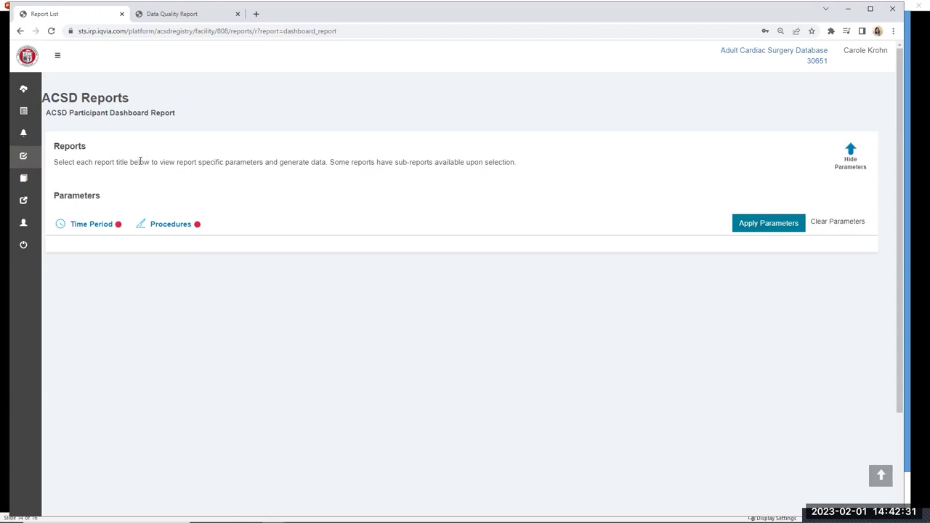
pyautogui.click(78, 226)
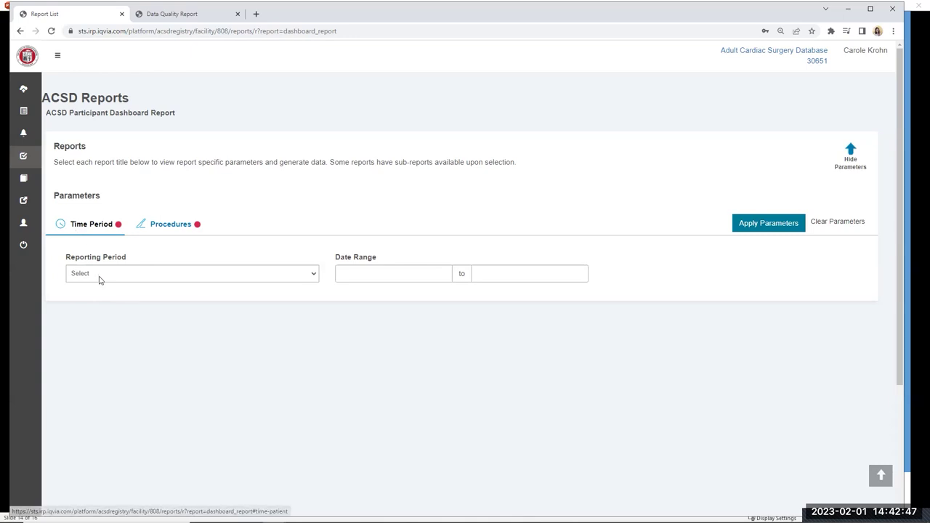
# Set the start of the dashboard report's date range to 01/01/2020
pyautogui.click(373, 275)
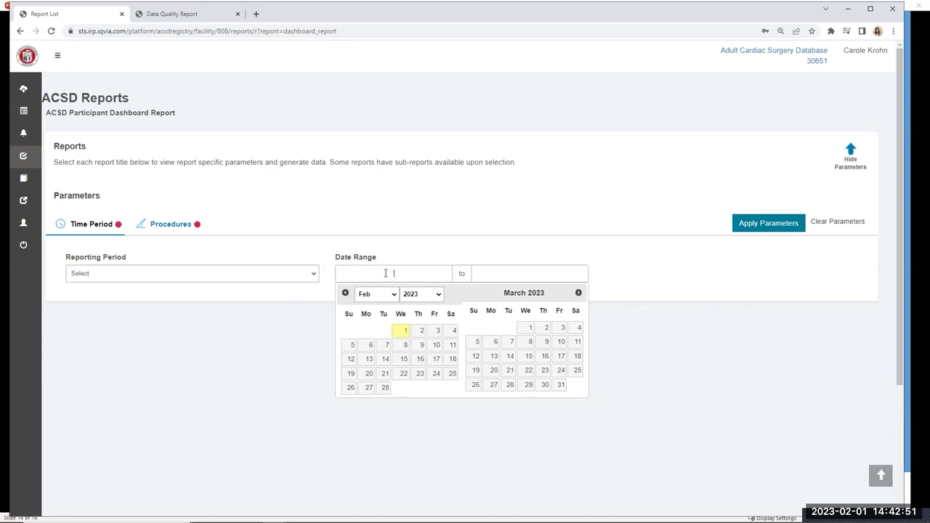
pyautogui.click(396, 295)
pyautogui.click(378, 311)
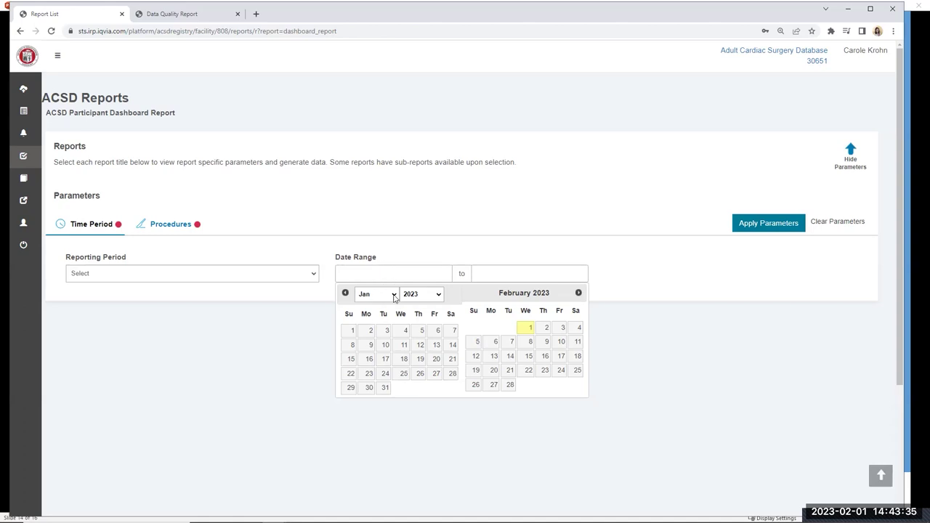
pyautogui.click(438, 294)
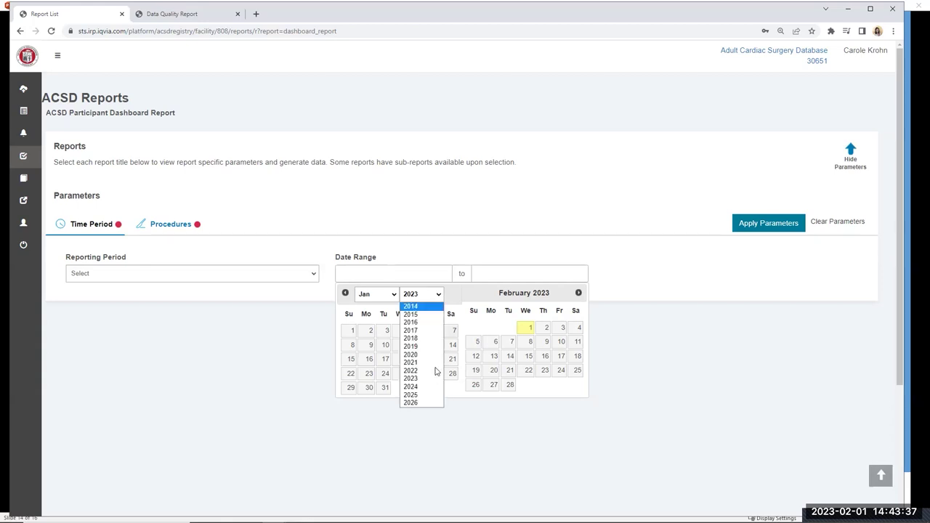
pyautogui.click(417, 353)
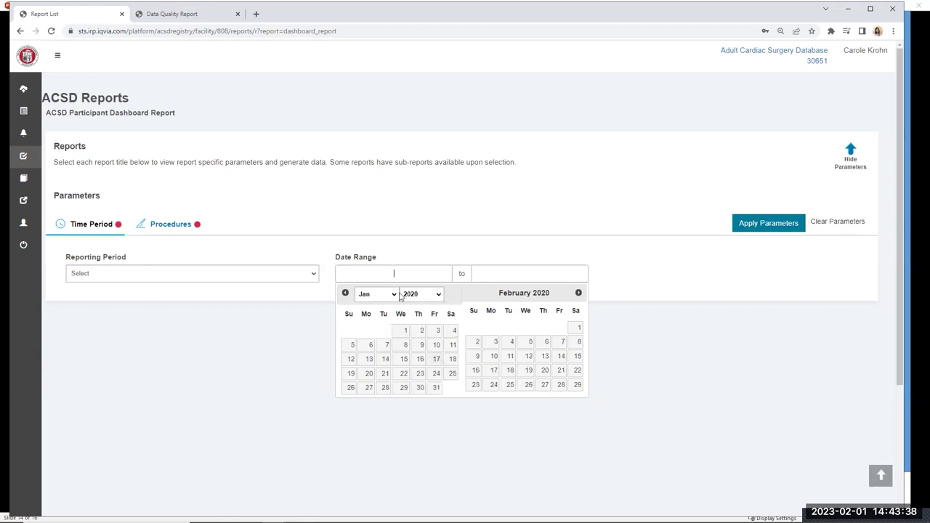
pyautogui.click(405, 330)
# Set the end of the dashboard report's date range to 12/31/2022
pyautogui.click(517, 294)
pyautogui.click(517, 301)
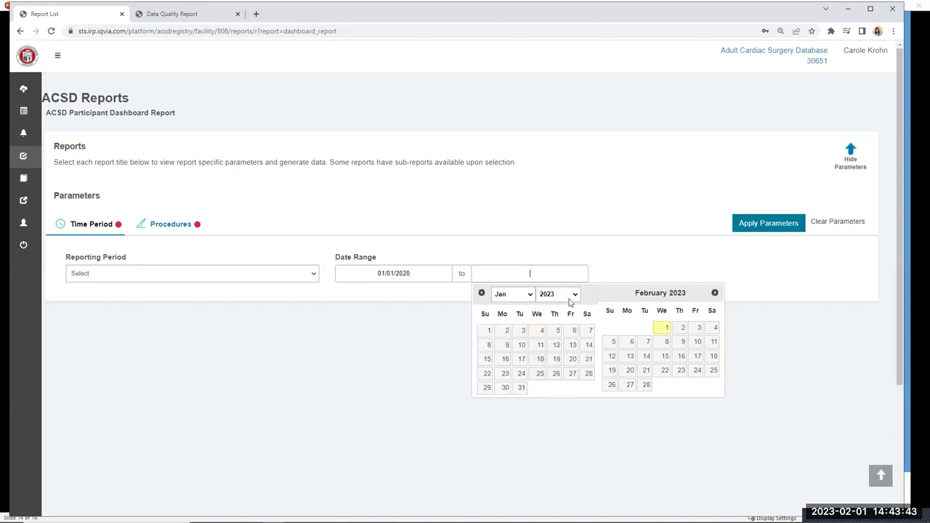
pyautogui.click(512, 294)
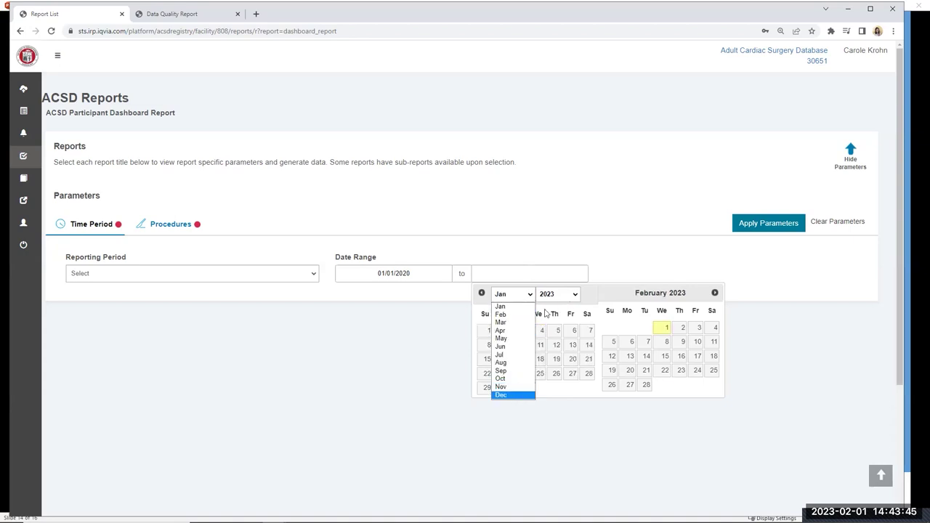
pyautogui.click(509, 390)
pyautogui.click(571, 297)
pyautogui.click(546, 322)
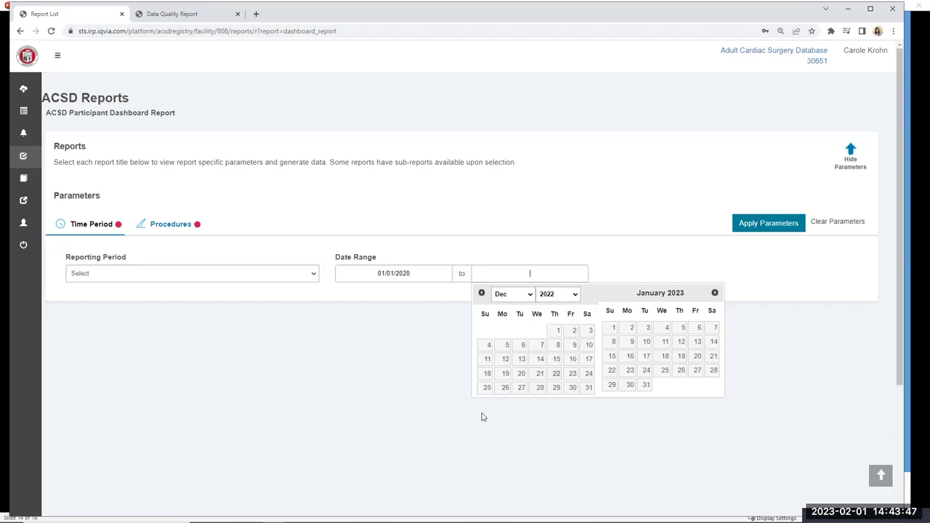
pyautogui.click(587, 387)
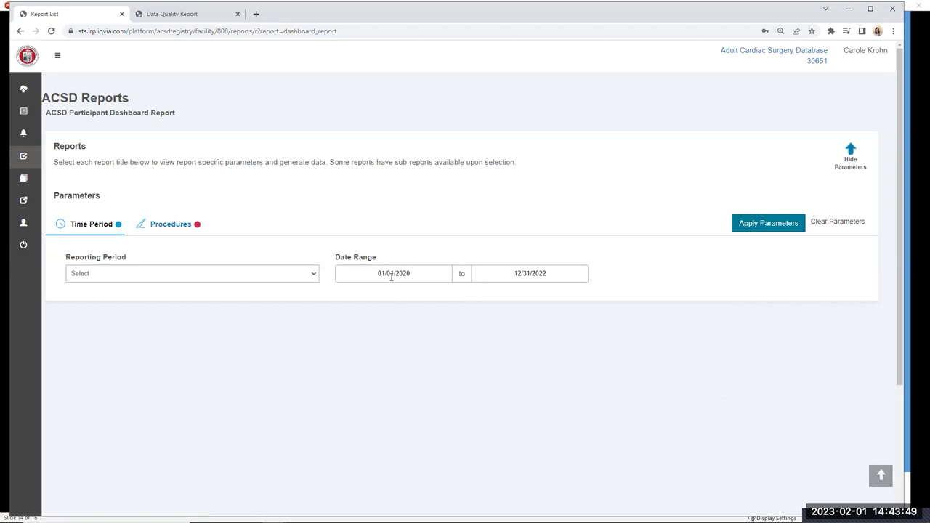
# Change the end of the date range to 12/31/2020
pyautogui.click(546, 273)
pyautogui.click(557, 294)
pyautogui.click(557, 306)
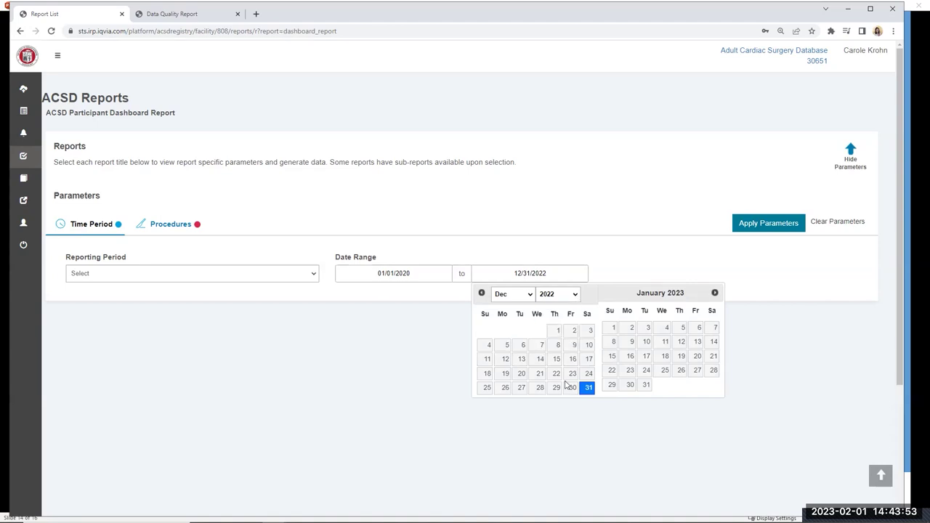
pyautogui.click(566, 387)
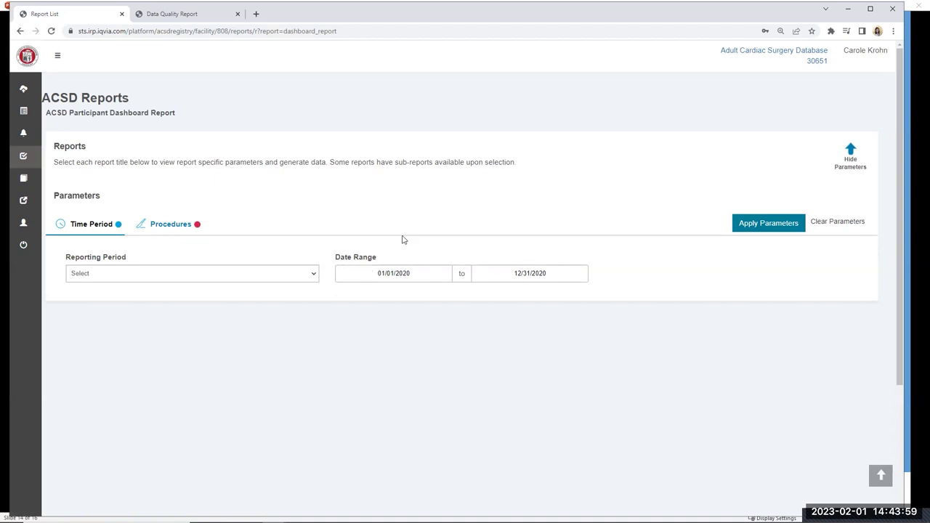
# Open the procedure parameters and examine the selectable procedures down to the end of the list
pyautogui.click(160, 224)
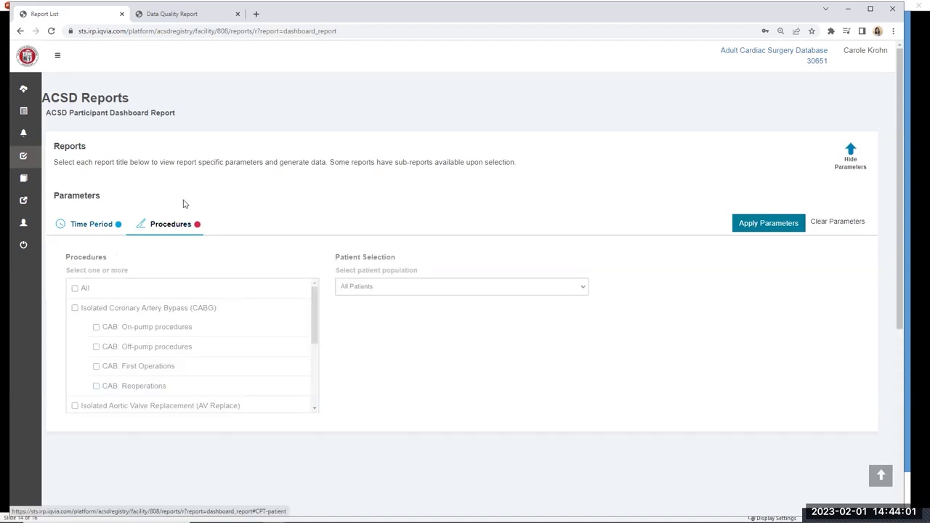
pyautogui.moveTo(315, 321); pyautogui.dragTo(316, 374)
pyautogui.moveTo(317, 342); pyautogui.dragTo(320, 294)
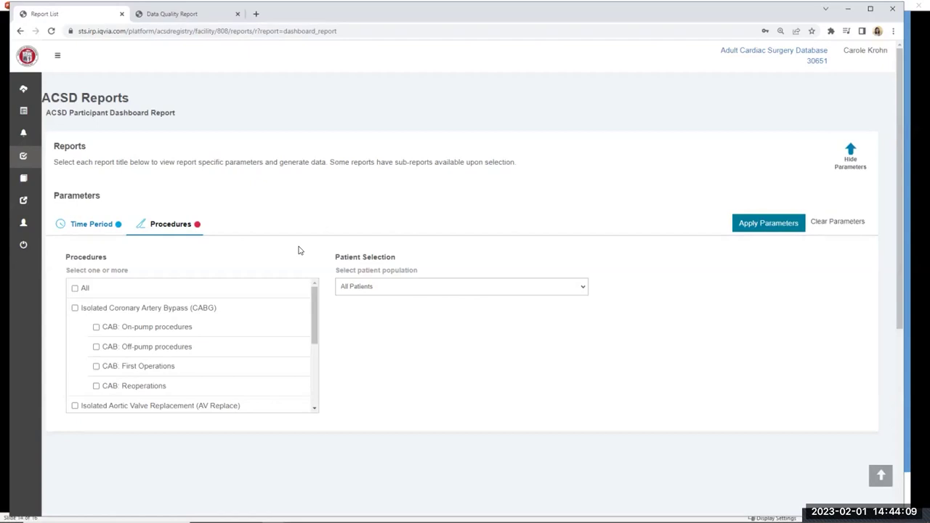
pyautogui.click(315, 408)
pyautogui.click(314, 409)
pyautogui.click(314, 409)
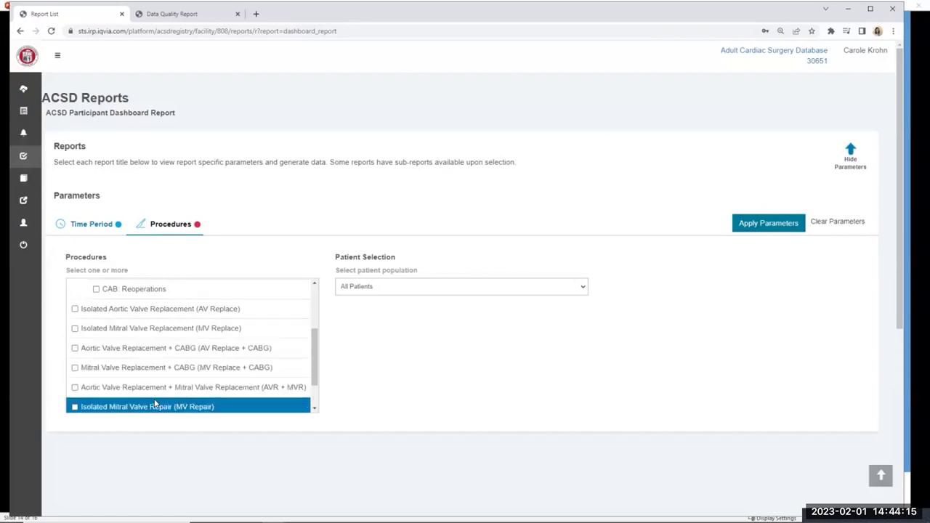
pyautogui.click(315, 409)
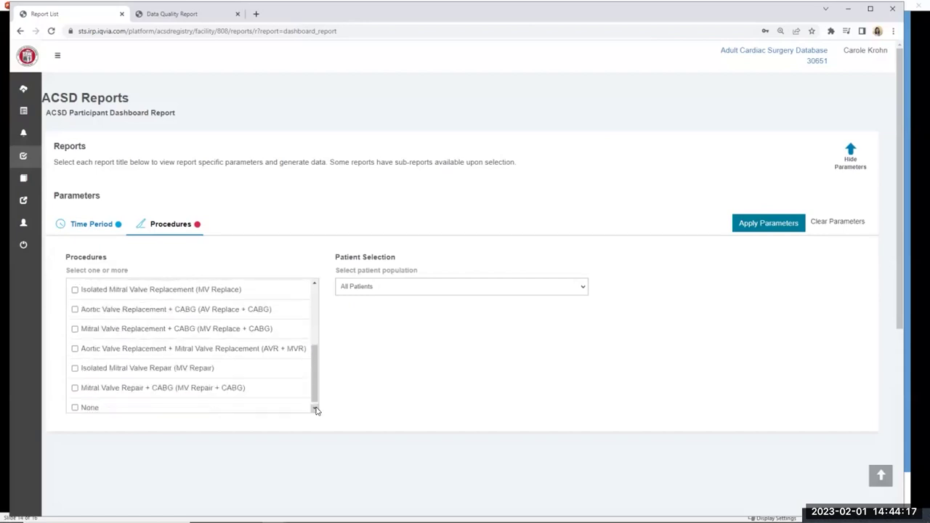
pyautogui.scroll(-1, 316, 410)
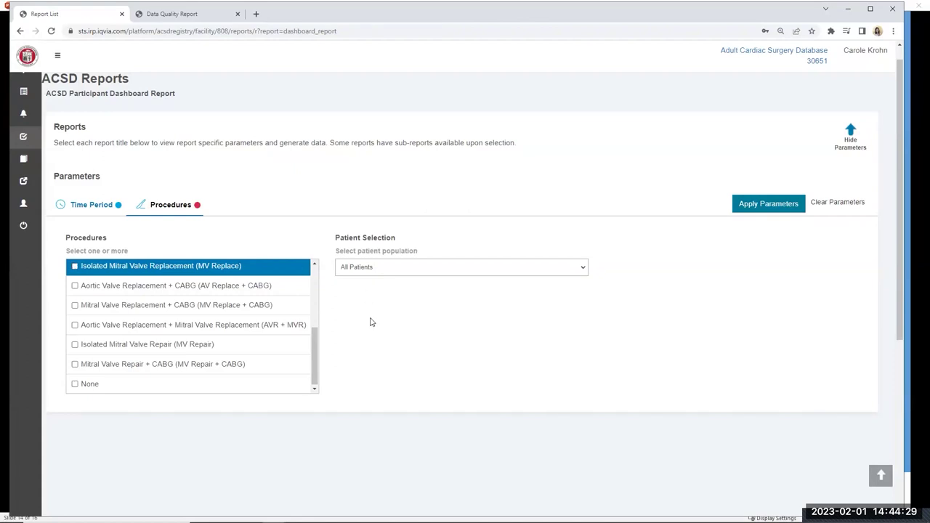
# Select Isolated Mitral Valve Replacement and Isolated Mitral Valve Repair as procedures, and clear the whole procedure selection
pyautogui.scroll(2, 317, 357)
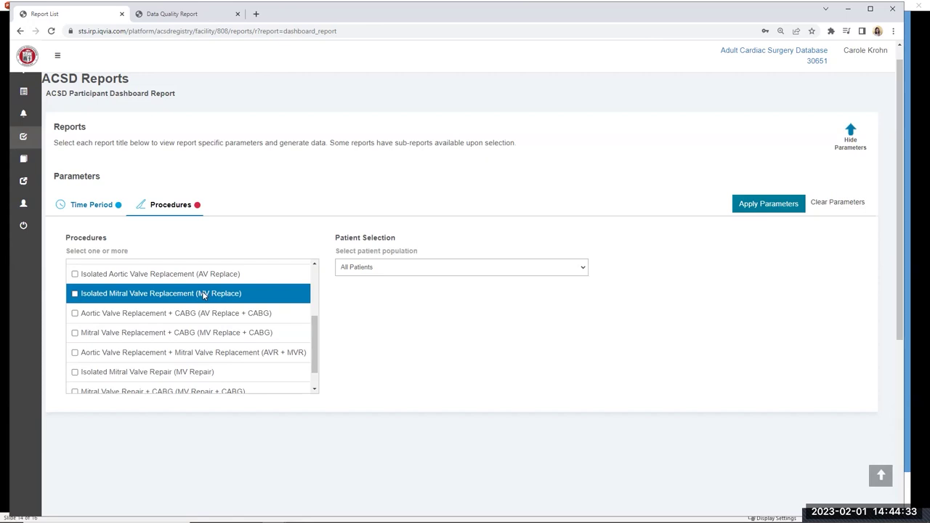
pyautogui.click(75, 295)
pyautogui.click(75, 373)
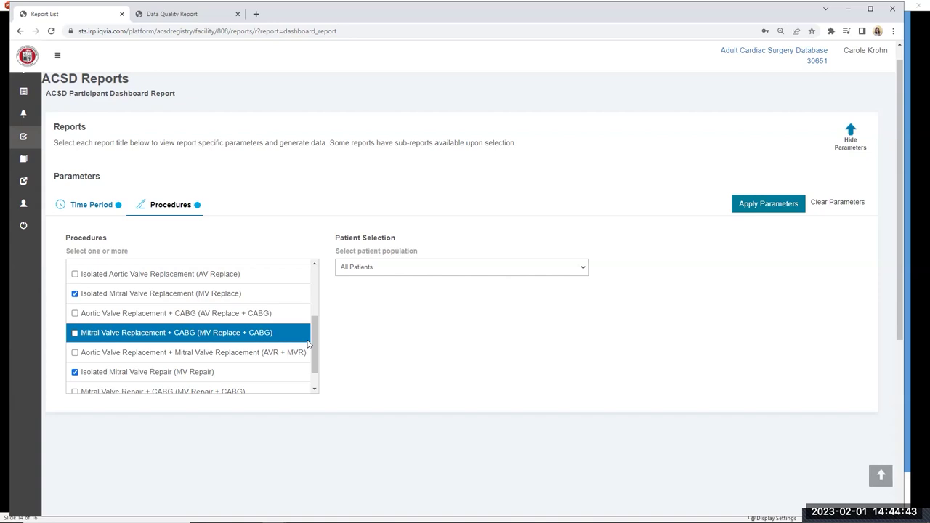
pyautogui.scroll(5, 317, 320)
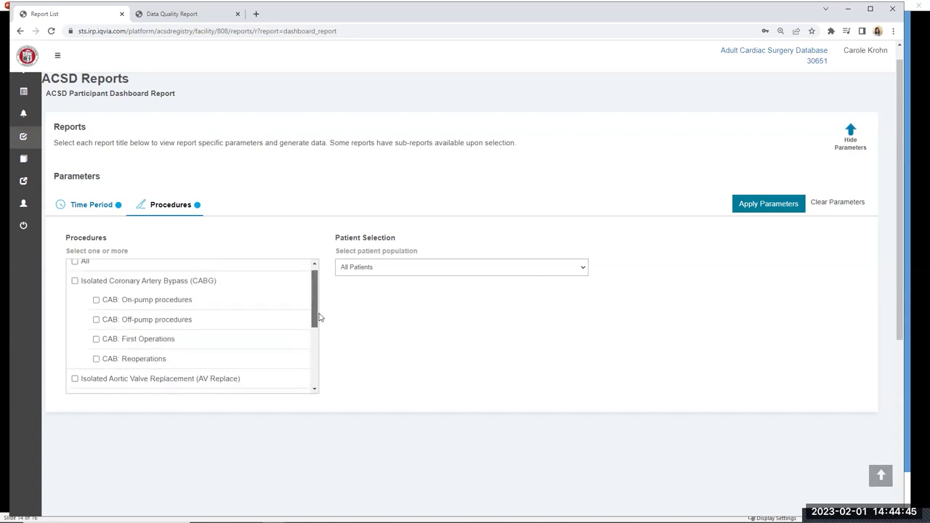
pyautogui.click(75, 268)
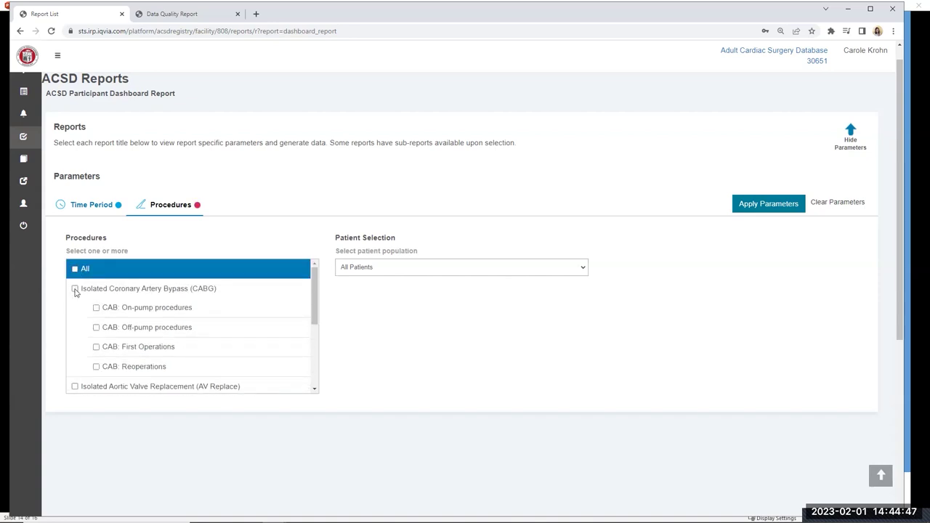
# Select Isolated Coronary Artery Bypass (CABG) with all its sub-procedures, and choose All Patients as the patient population
pyautogui.click(74, 289)
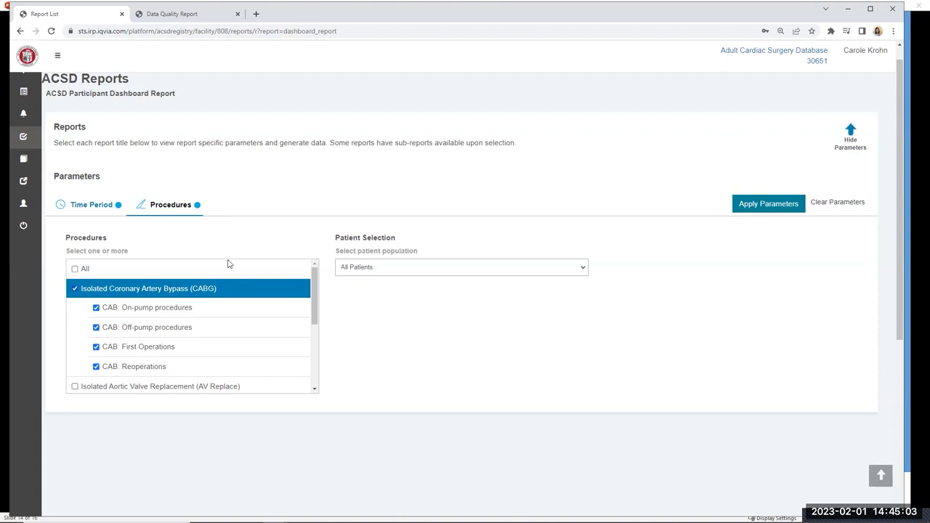
pyautogui.click(457, 267)
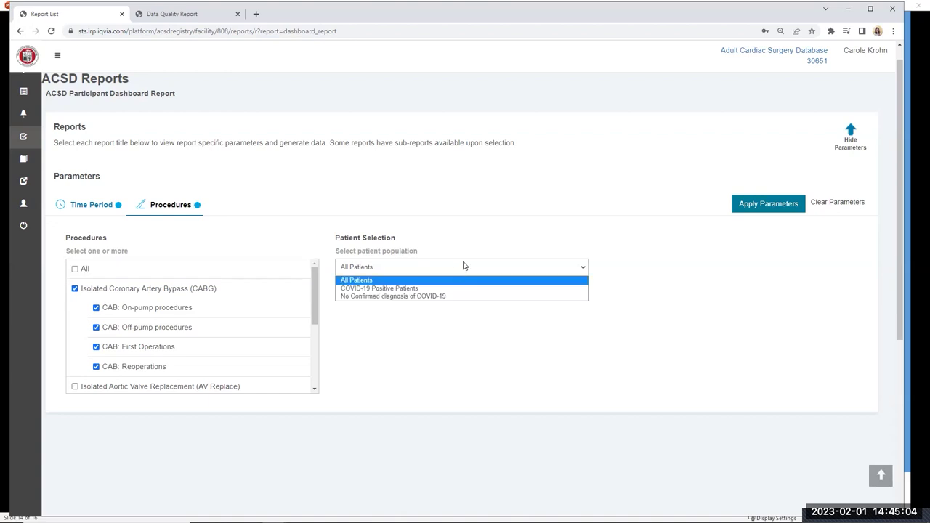
pyautogui.click(365, 280)
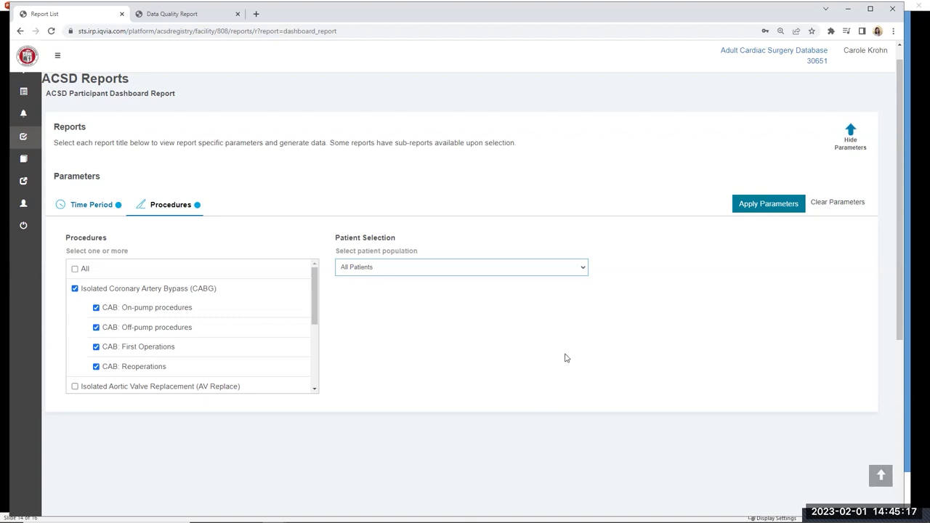
# Examine the COVID-19 options for the patient population and keep All Patients selected
pyautogui.click(417, 274)
pyautogui.press('Down')
pyautogui.press('Down')
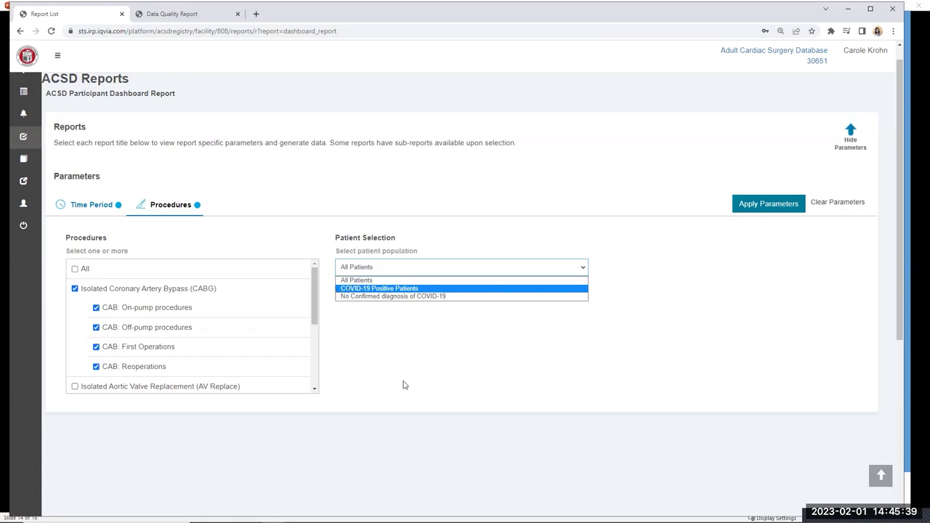
pyautogui.press('Down')
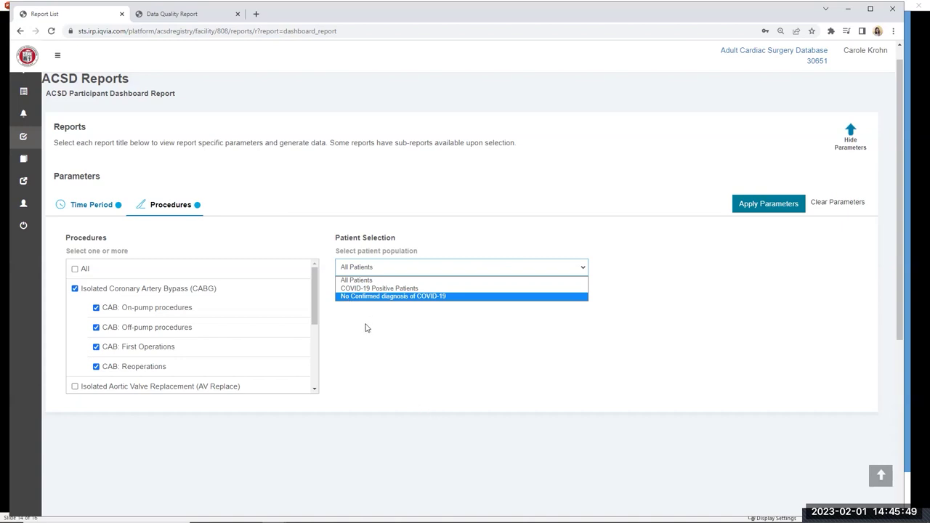
pyautogui.click(350, 280)
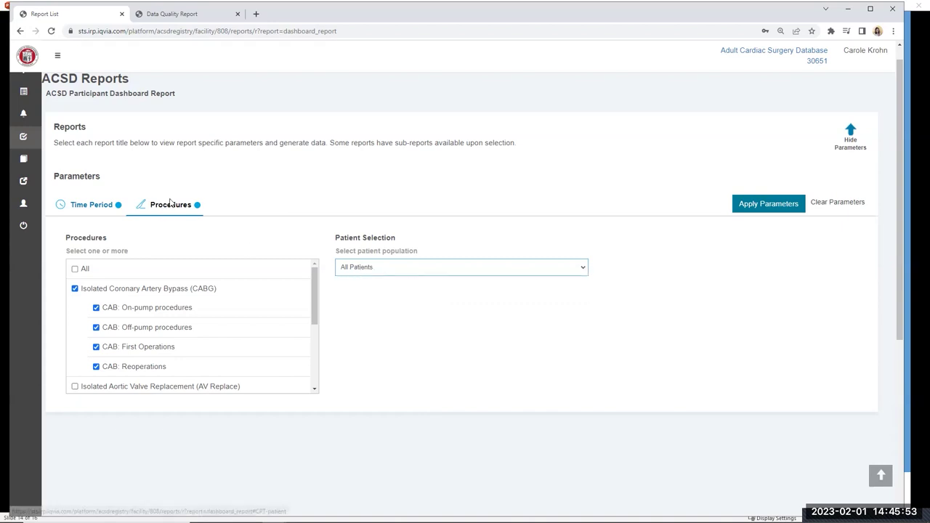
# Return to the time period parameters and apply the parameters to generate the dashboard report for 01/01/2020 to 12/31/2020
pyautogui.click(98, 291)
pyautogui.click(77, 204)
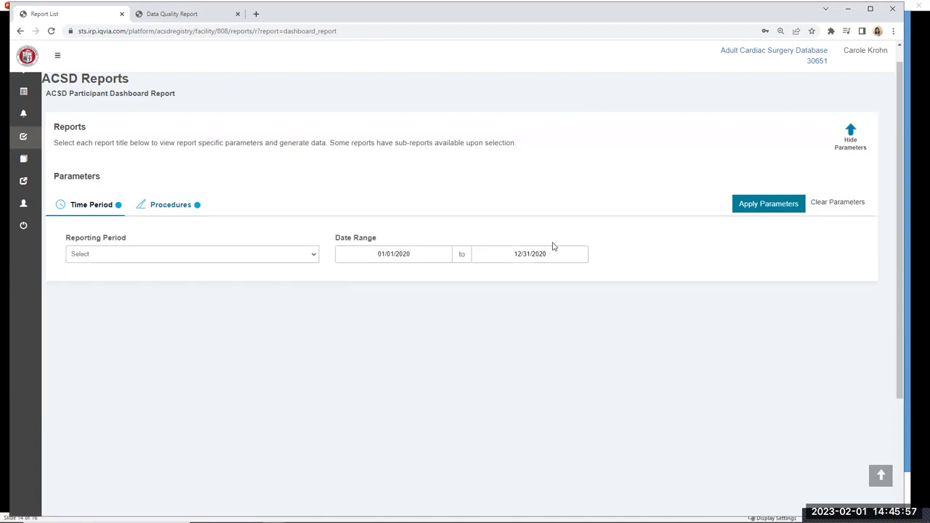
pyautogui.click(767, 207)
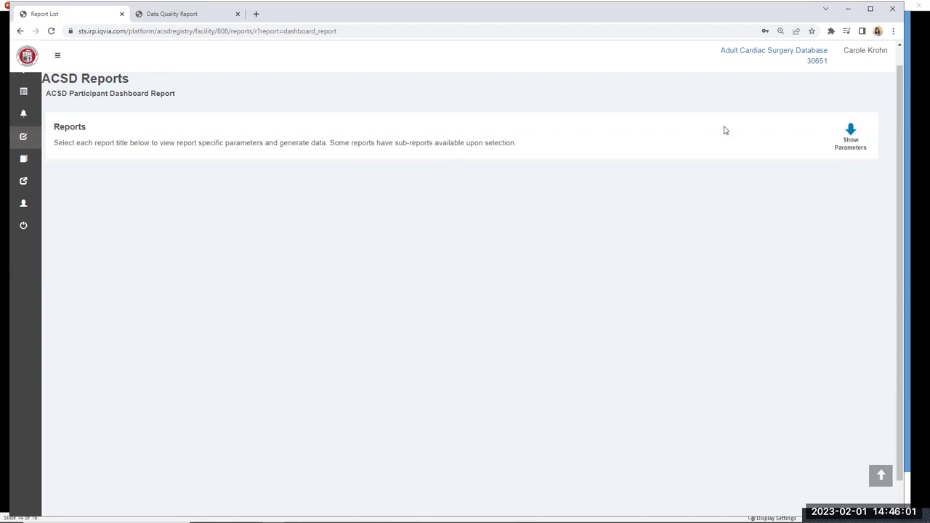
pyautogui.click(848, 135)
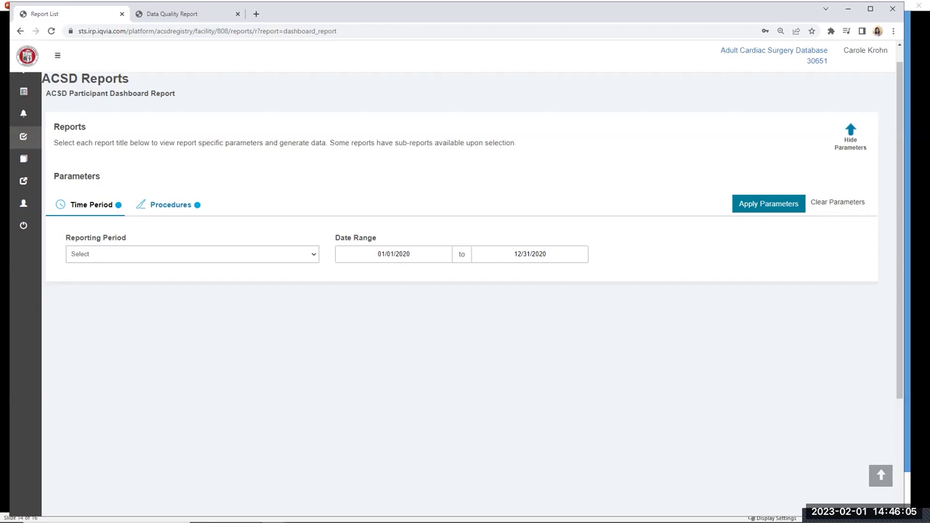
pyautogui.click(762, 208)
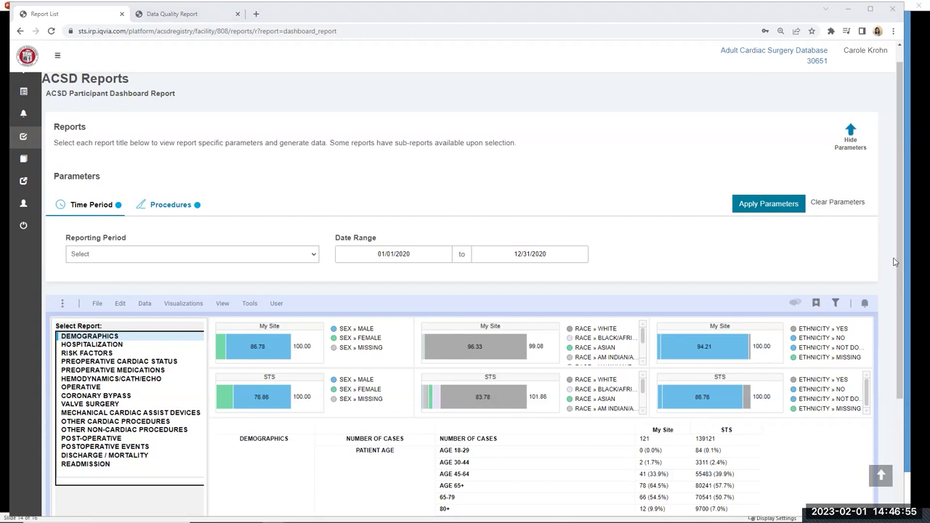
# Examine the generated Demographics report and recheck the selected procedures and date range in its parameters
pyautogui.scroll(-1, 894, 262)
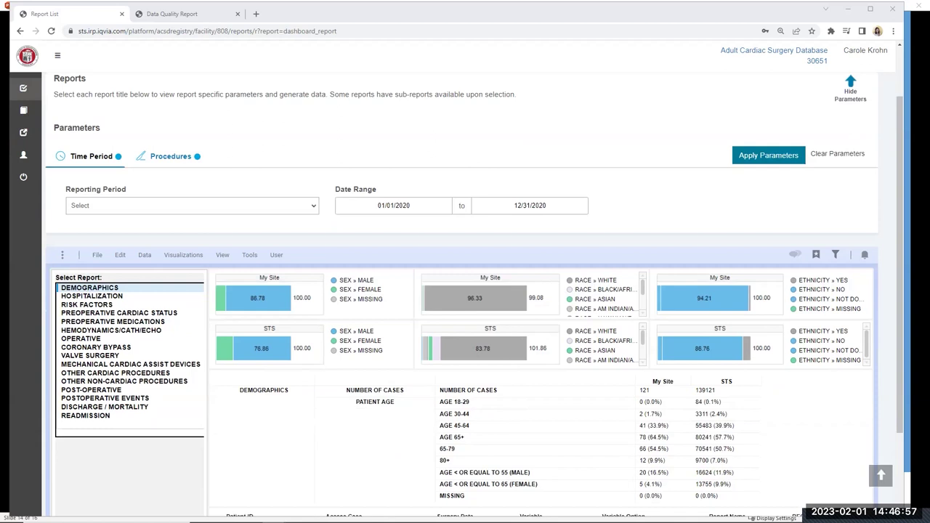
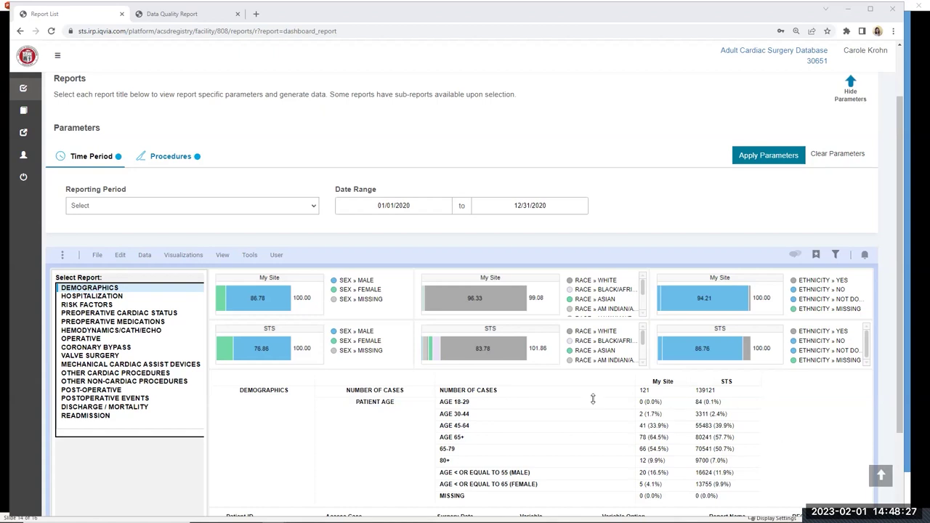
pyautogui.click(656, 392)
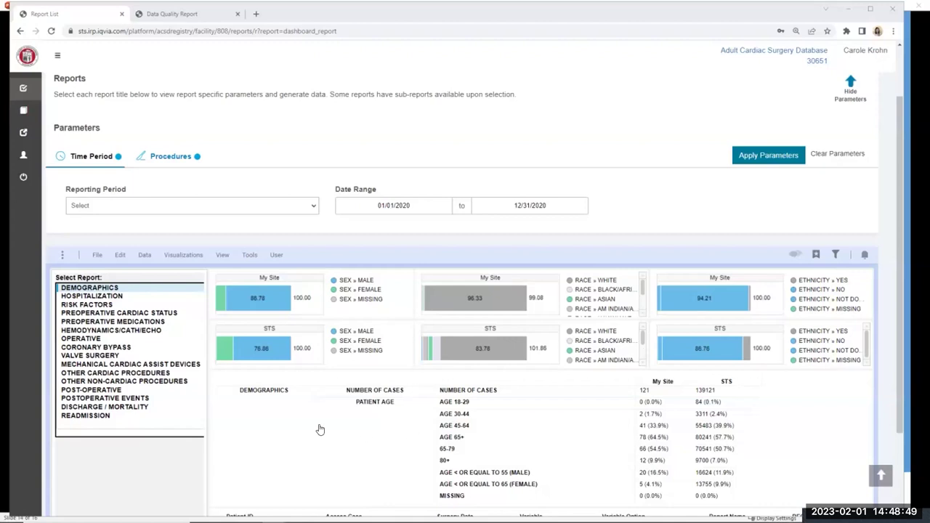
pyautogui.scroll(-1, 191, 431)
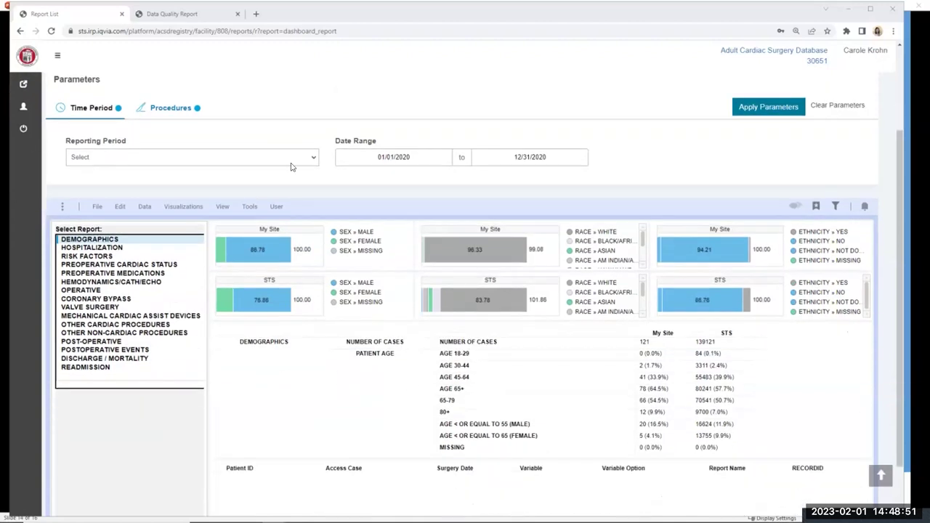
pyautogui.scroll(1, 729, 162)
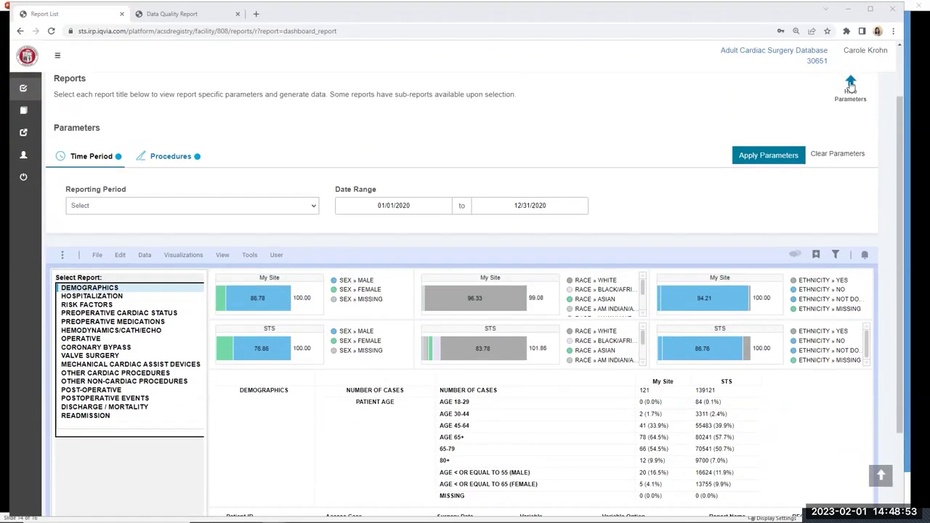
pyautogui.scroll(2, 172, 200)
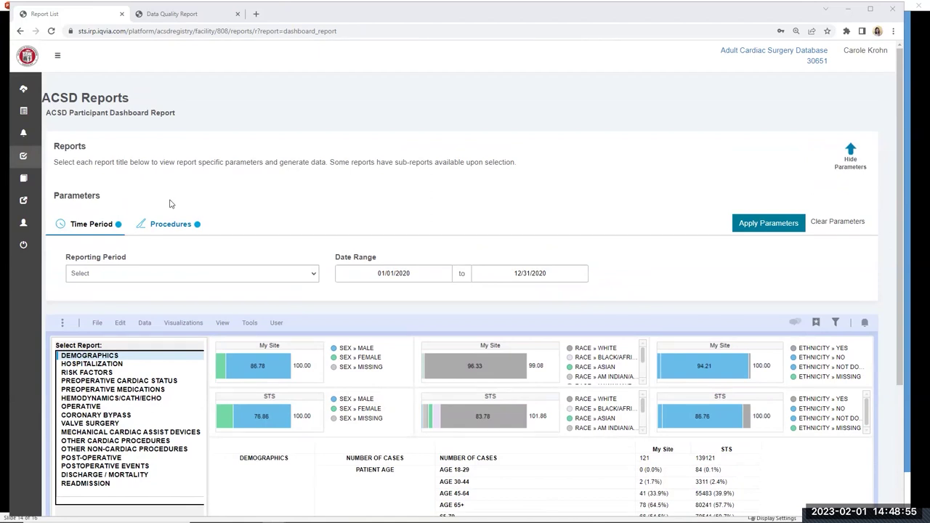
pyautogui.click(159, 225)
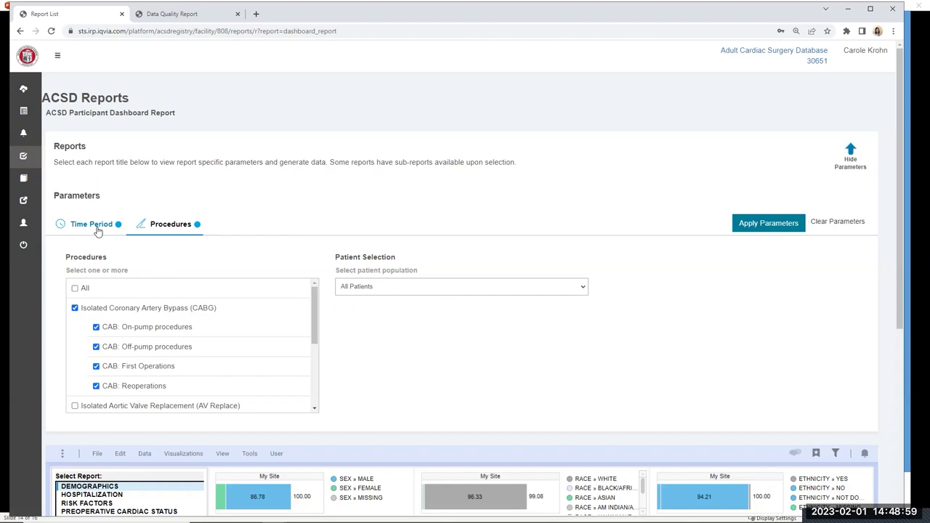
pyautogui.click(97, 229)
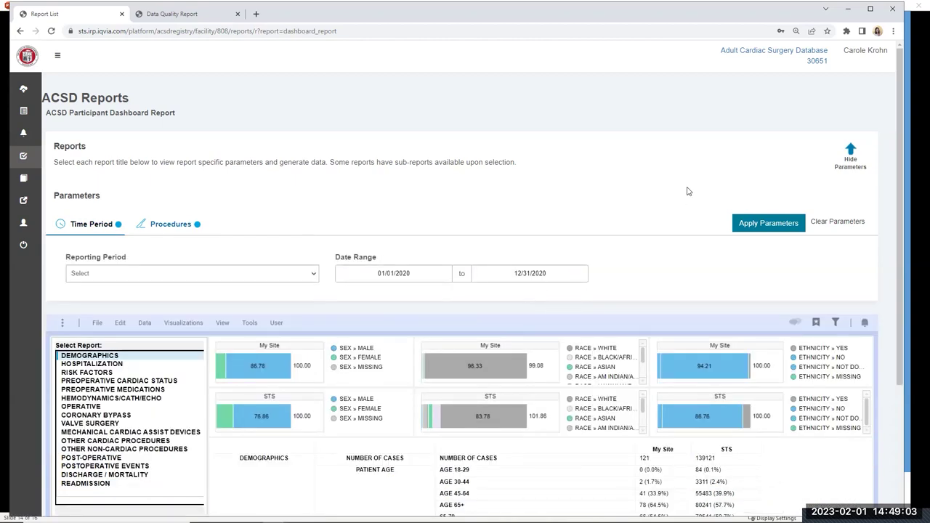
# Examine the Demographics table from the number of cases down to the ethnicity rows
pyautogui.scroll(-2, 885, 281)
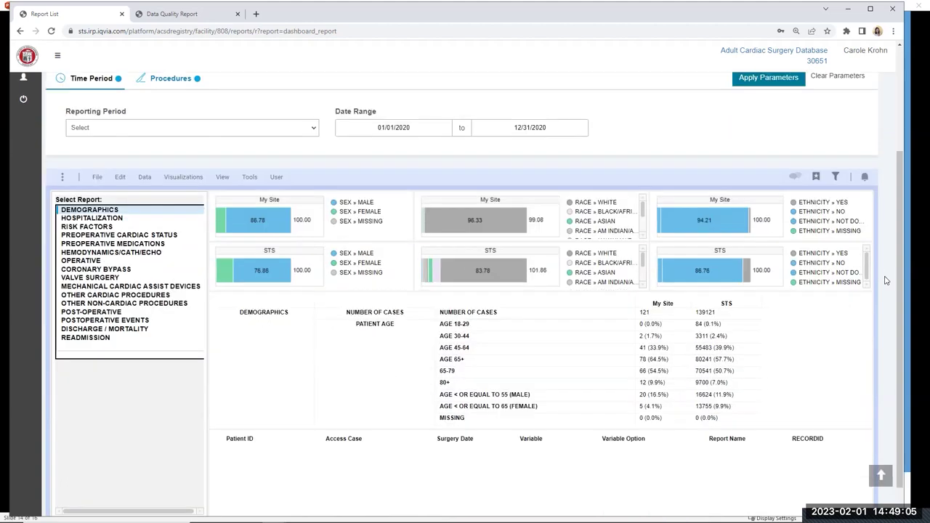
pyautogui.scroll(-1, 885, 280)
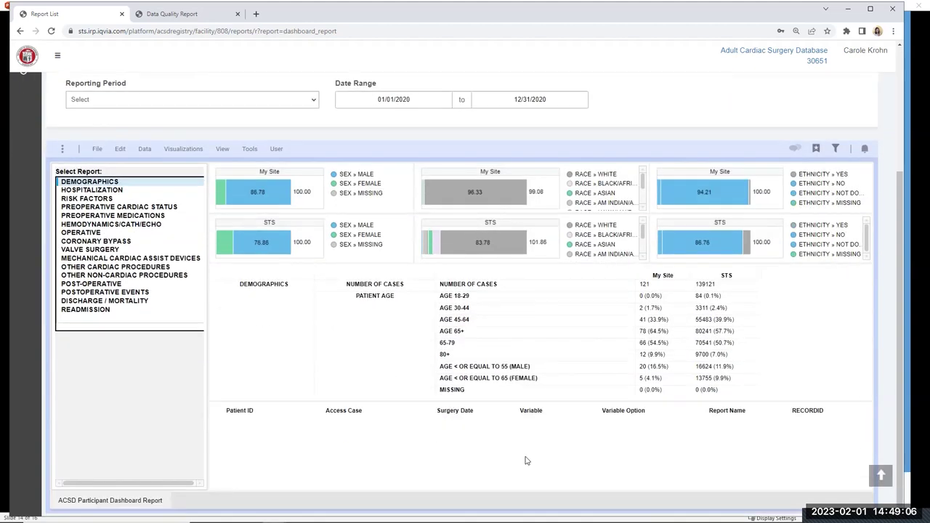
pyautogui.click(644, 285)
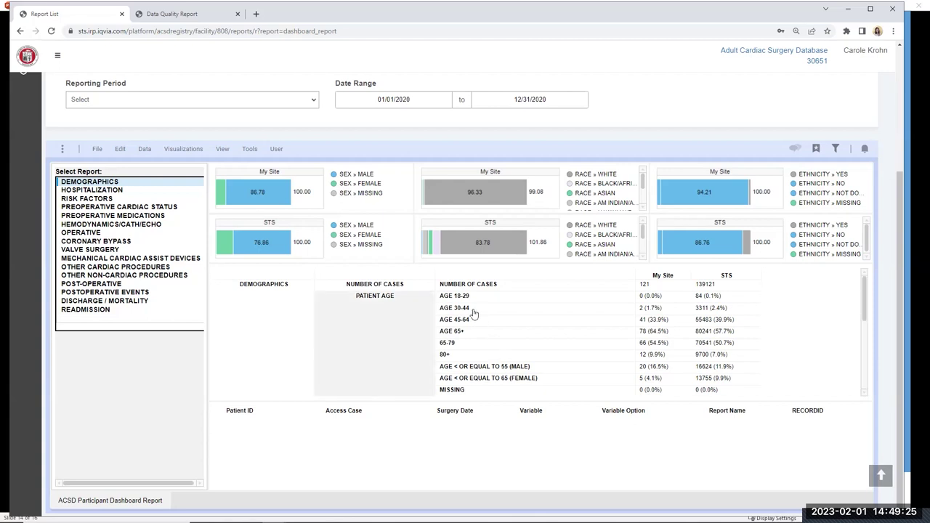
pyautogui.scroll(-5, 471, 311)
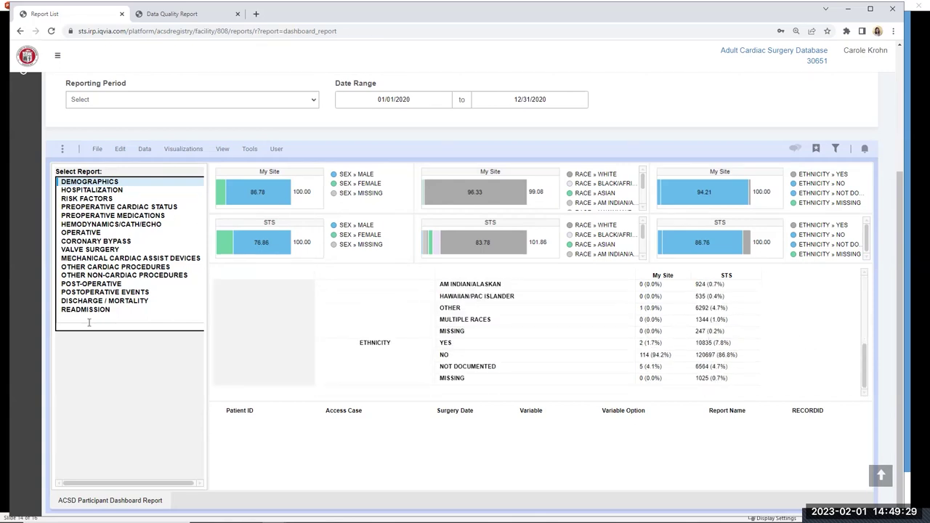
# Switch the dashboard to the Post-Operative report and on to the Discharge / Mortality report
pyautogui.click(83, 284)
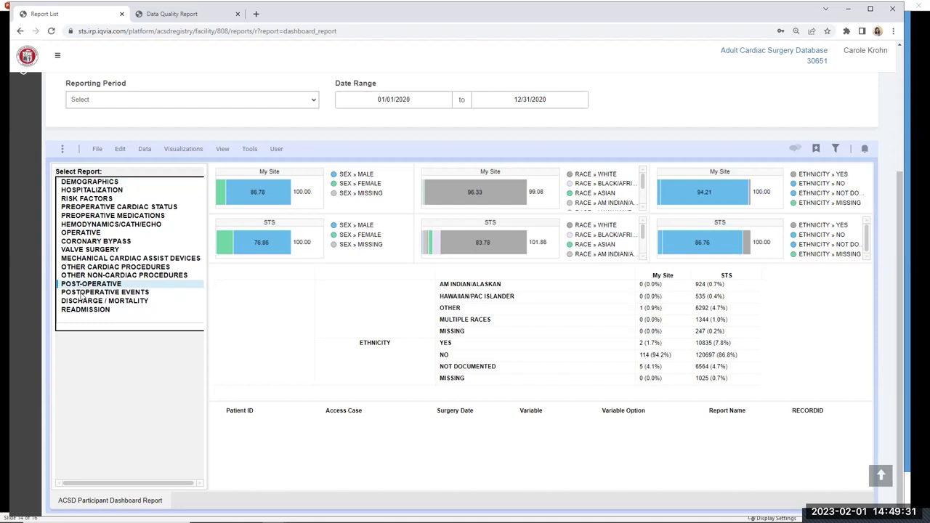
pyautogui.click(82, 301)
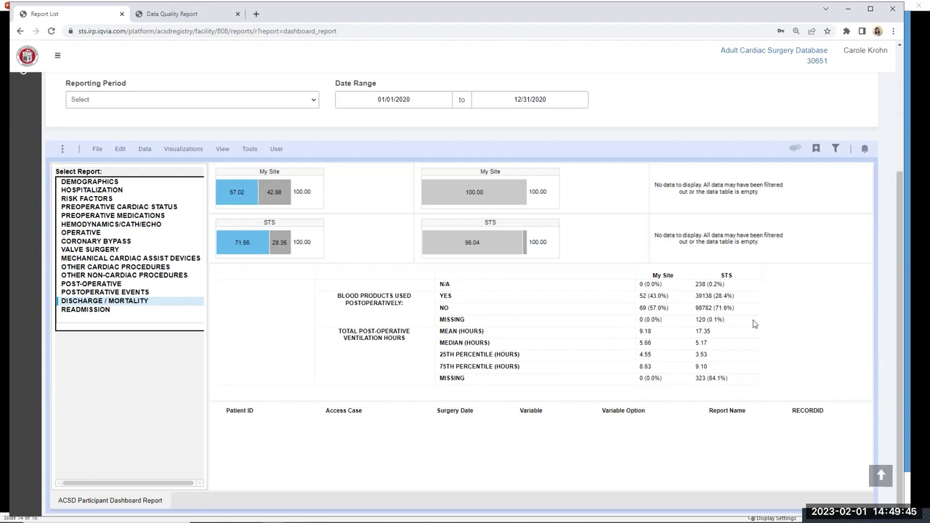
pyautogui.scroll(3, 863, 340)
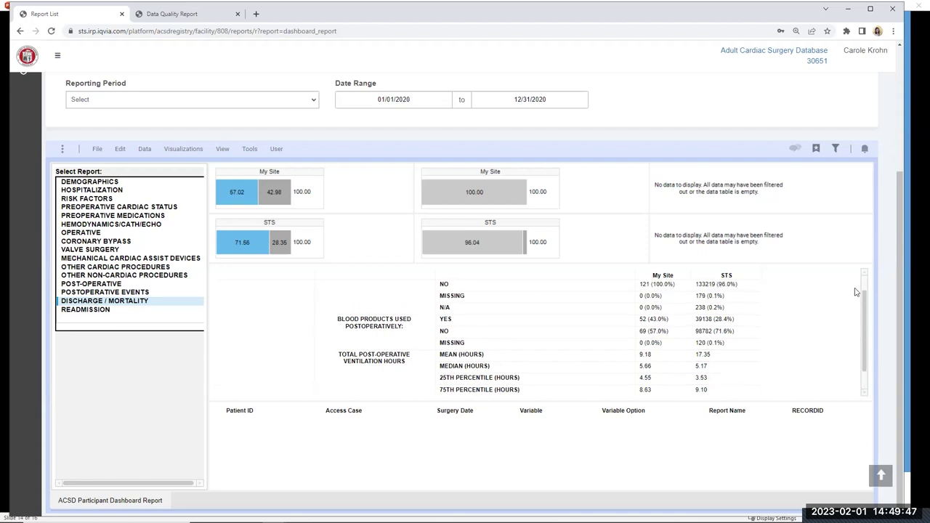
pyautogui.scroll(-3, 860, 341)
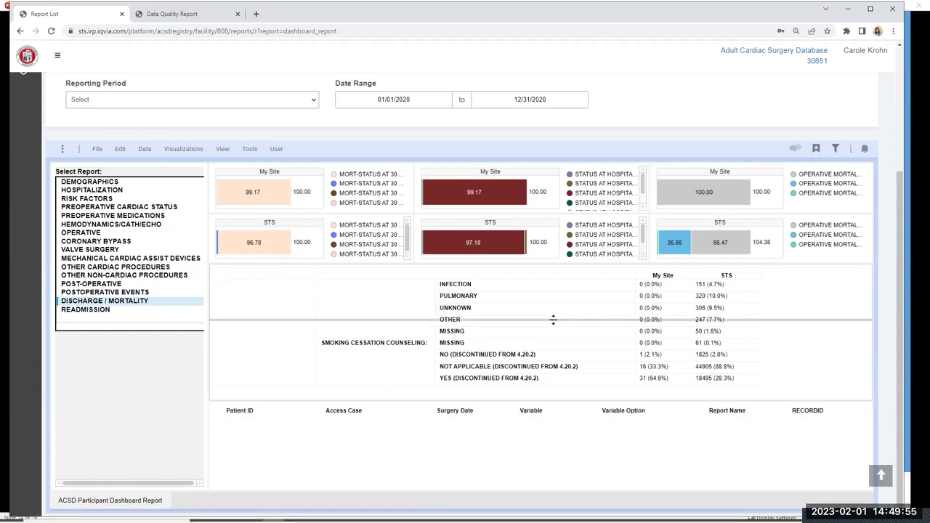
# Enlarge the Discharge / Mortality table's pane downward so that it shows more rows above the case list
pyautogui.scroll(1, 554, 318)
pyautogui.scroll(-1, 858, 358)
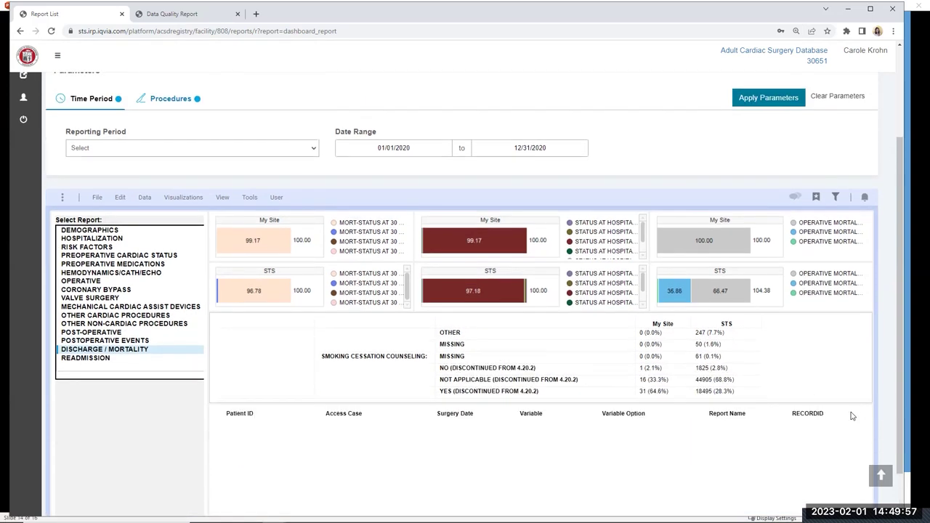
pyautogui.scroll(-1, 820, 385)
pyautogui.scroll(3, 864, 337)
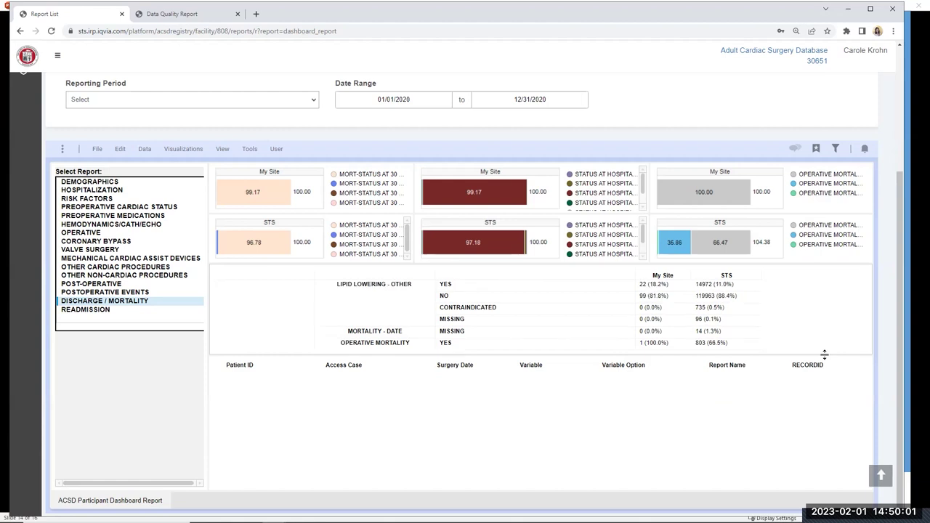
pyautogui.moveTo(836, 355); pyautogui.dragTo(810, 462)
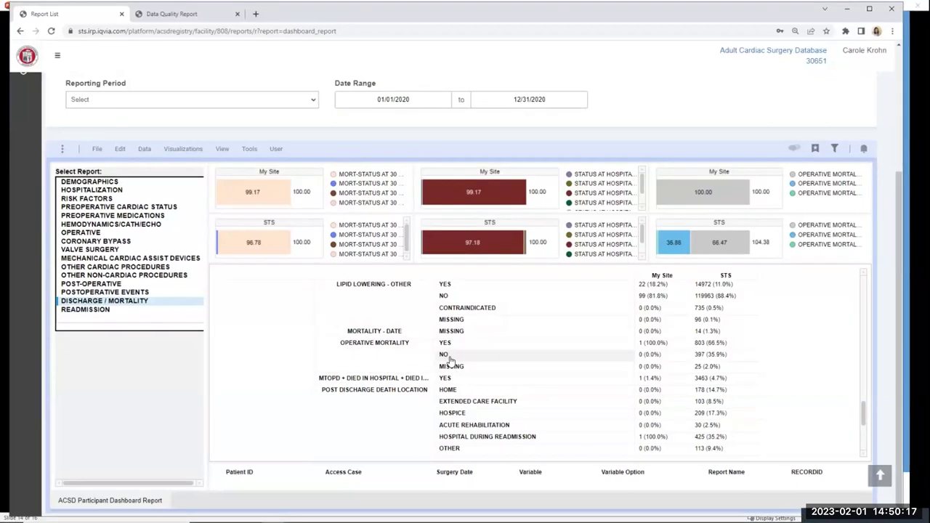
# Examine the operative mortality, post discharge death location and primary cause of death rows in the Discharge / Mortality table
pyautogui.click(659, 372)
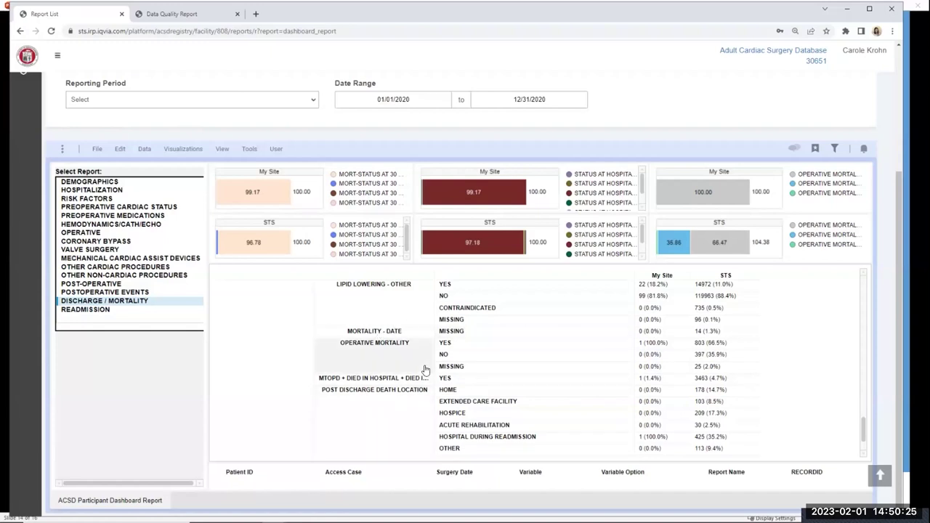
pyautogui.scroll(-3, 425, 370)
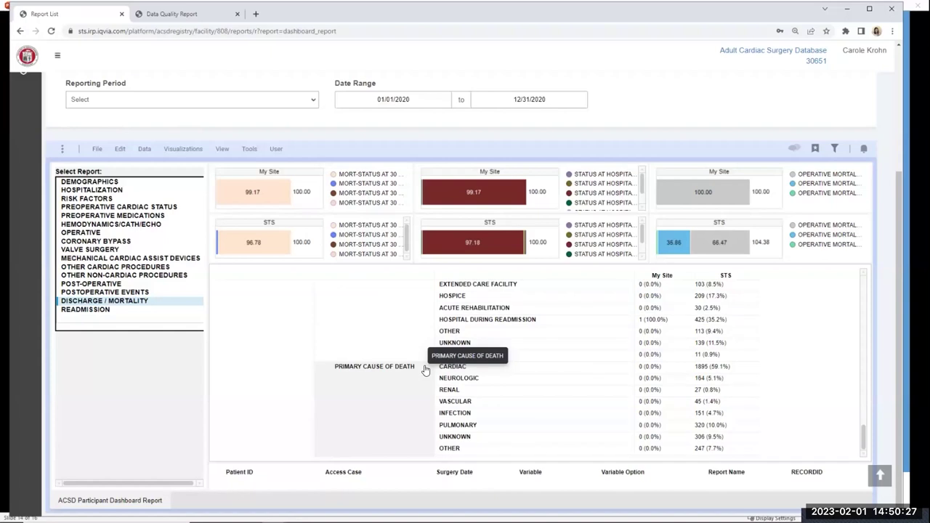
pyautogui.scroll(-2, 425, 370)
pyautogui.moveTo(865, 435); pyautogui.dragTo(853, 293)
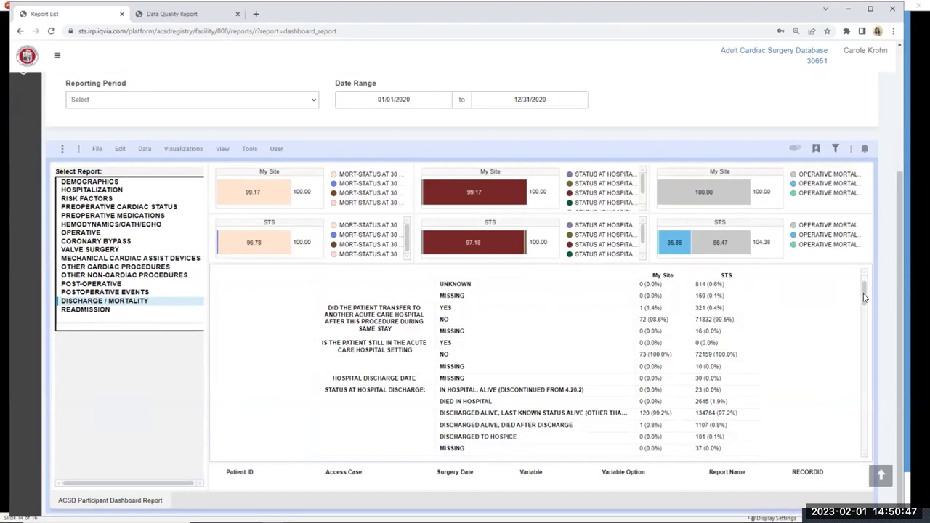
# Examine the Discharge / Mortality table from its start through discharge status, discharge location, cardiac rehabilitation and discharge medications
pyautogui.scroll(2, 864, 297)
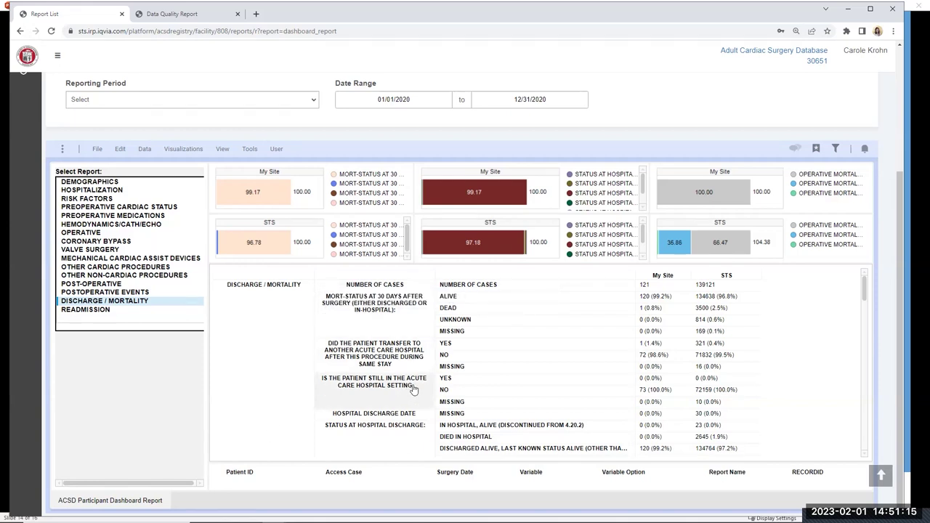
pyautogui.scroll(-3, 413, 389)
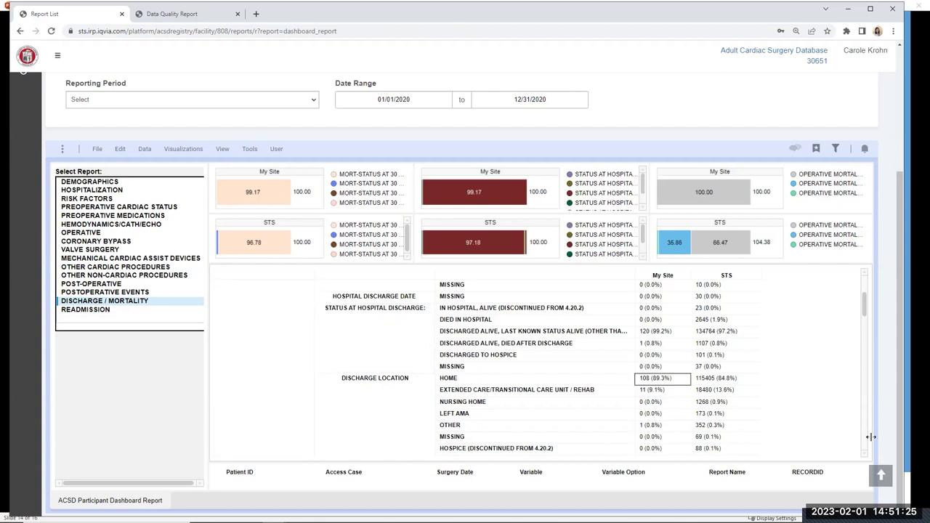
pyautogui.scroll(-3, 867, 460)
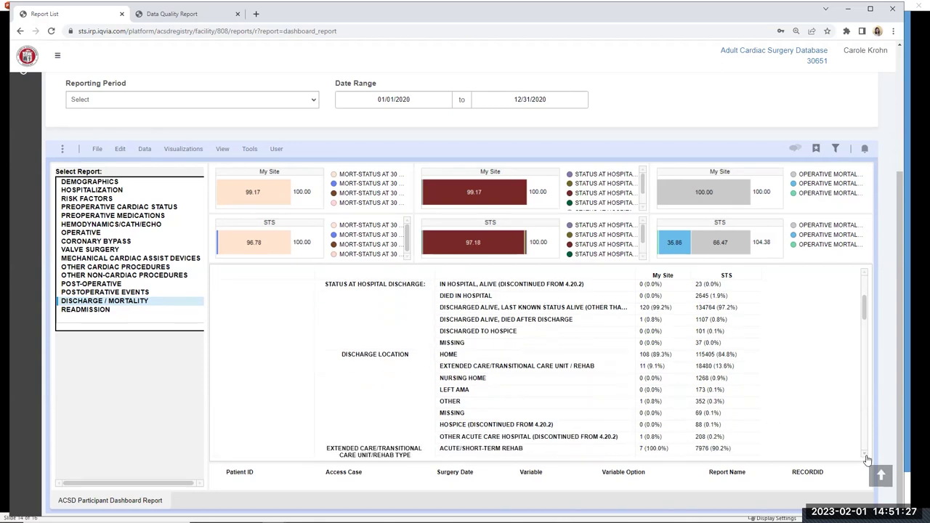
pyautogui.scroll(-5, 868, 457)
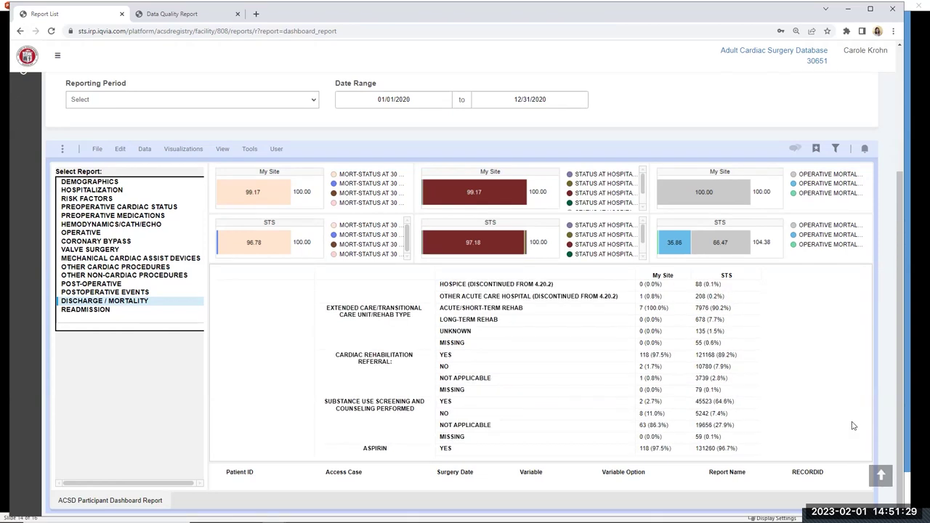
pyautogui.scroll(-5, 868, 458)
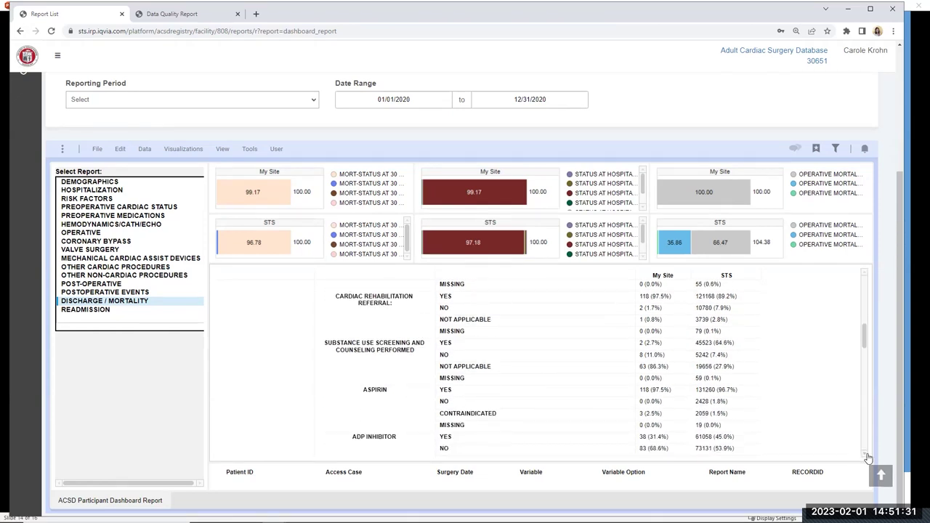
pyautogui.scroll(-5, 869, 458)
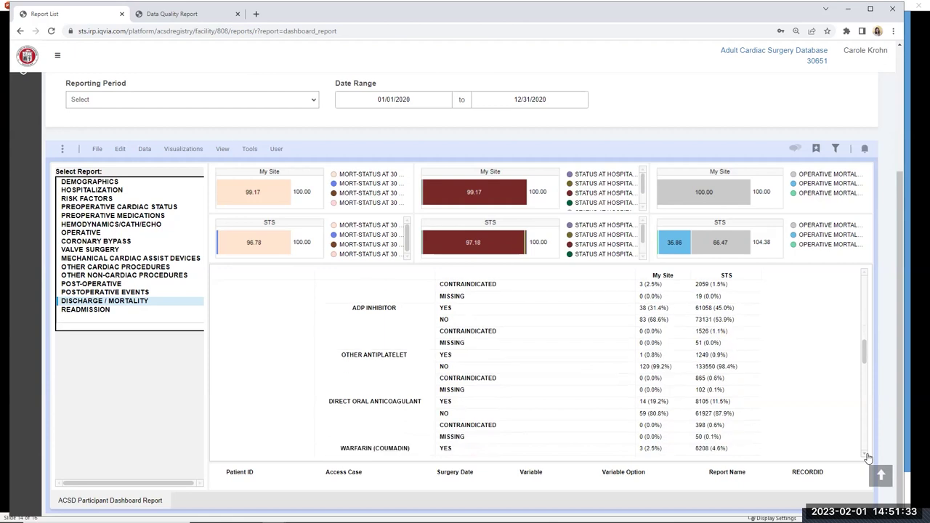
# Examine the anticoagulant, ACE or ARB and amiodarone rows in the Discharge / Mortality table
pyautogui.scroll(-2, 868, 458)
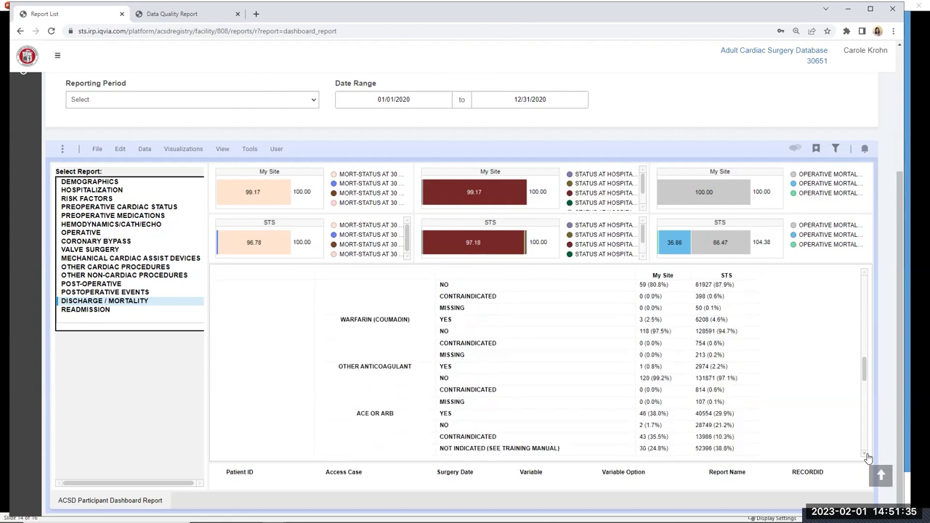
pyautogui.scroll(-1, 868, 457)
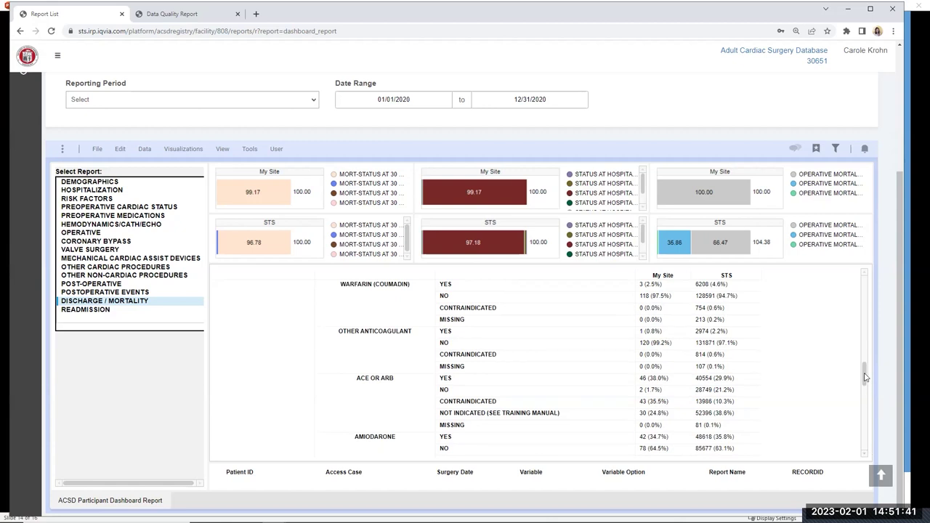
# Switch to the browser window with the STS National Database page, access the database and enter the first Adult Cardiac Surgery Database view
pyautogui.moveTo(274, 518)
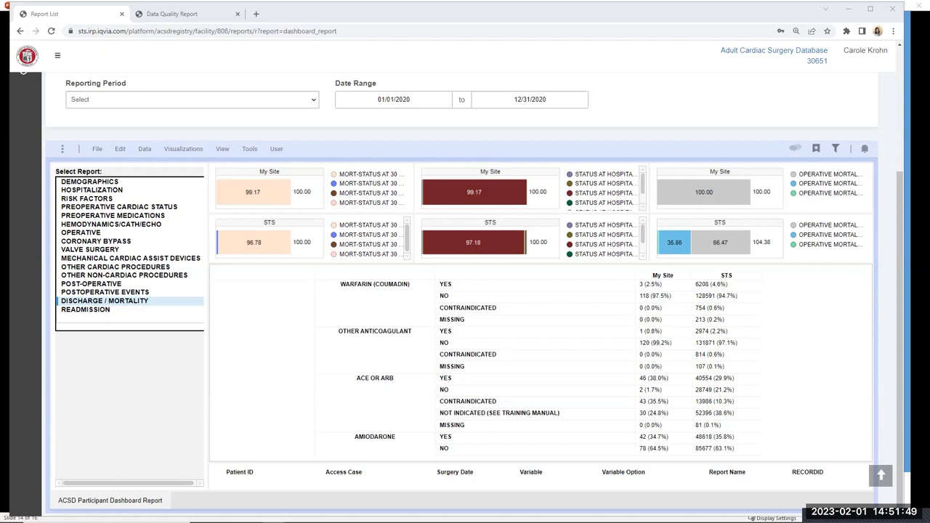
pyautogui.click(275, 516)
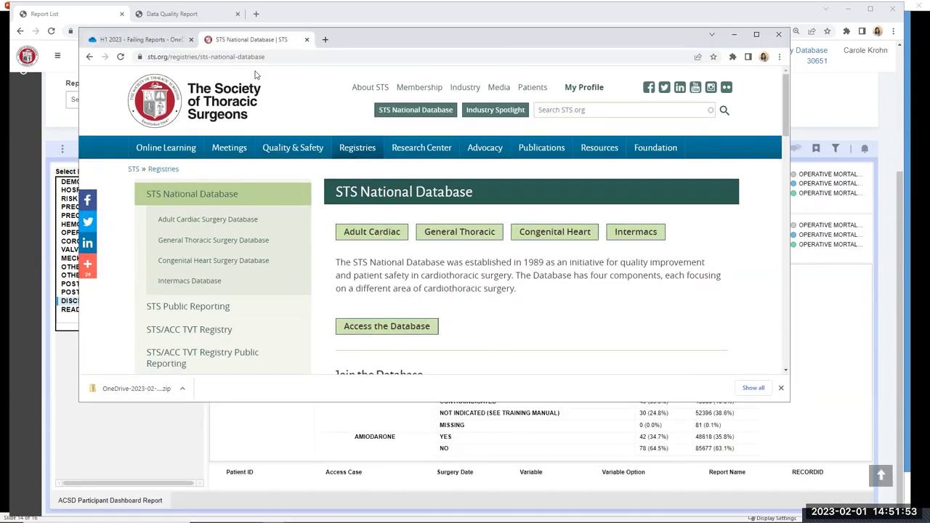
pyautogui.click(377, 325)
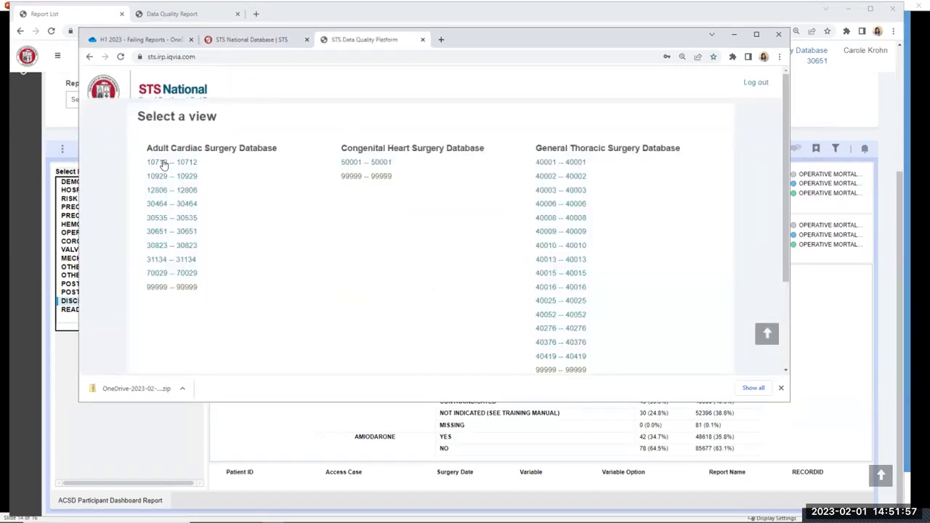
pyautogui.click(164, 164)
# Download the ACSD National Report Analyses Overview - Updated 2021DEC01 from the Library and open the PDF
pyautogui.scroll(-1, 147, 279)
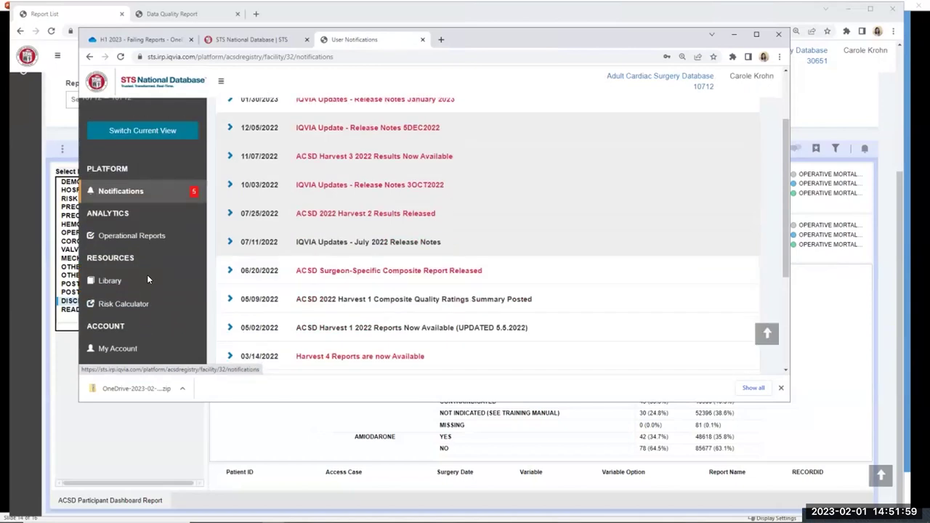
pyautogui.click(147, 280)
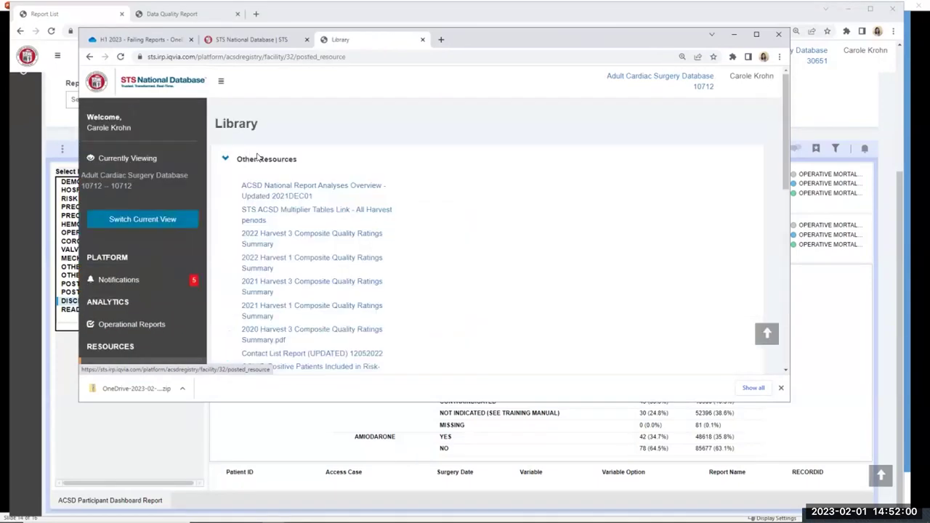
pyautogui.click(287, 187)
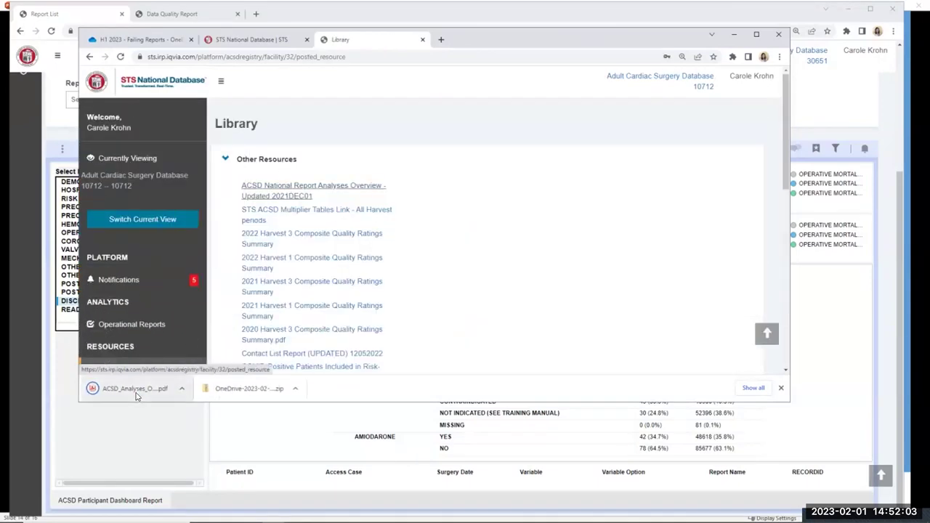
pyautogui.click(138, 388)
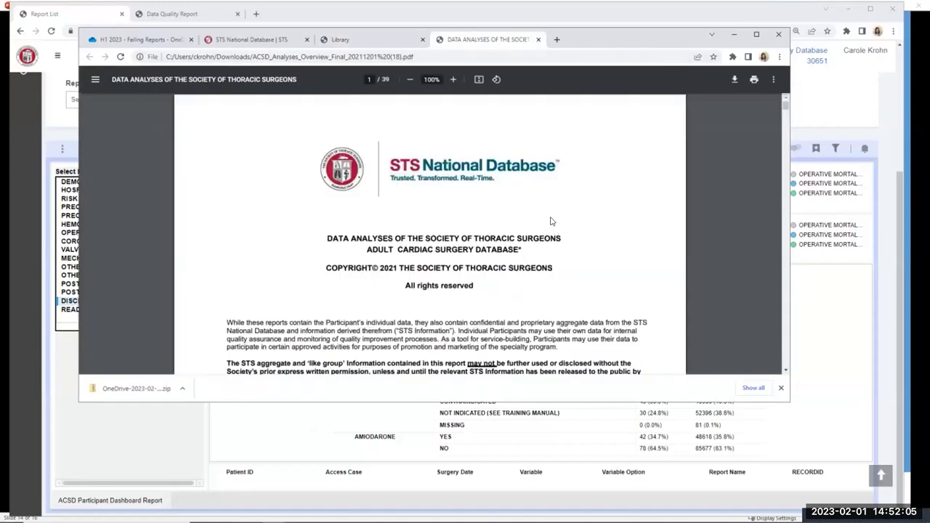
# Search the analyses overview PDF for "mtopd" and go back to the first match
pyautogui.hotkey('ctrl', 'f')
pyautogui.write('mtopd')
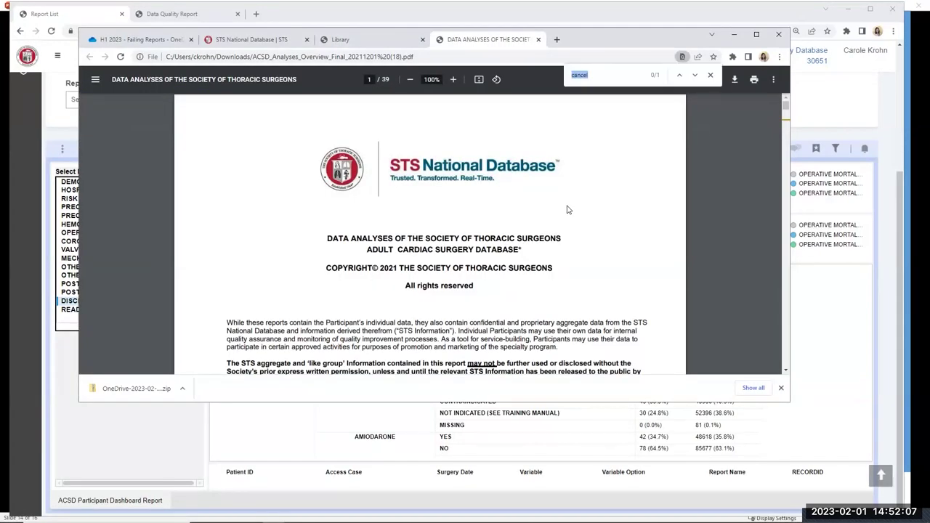
pyautogui.press('Return')
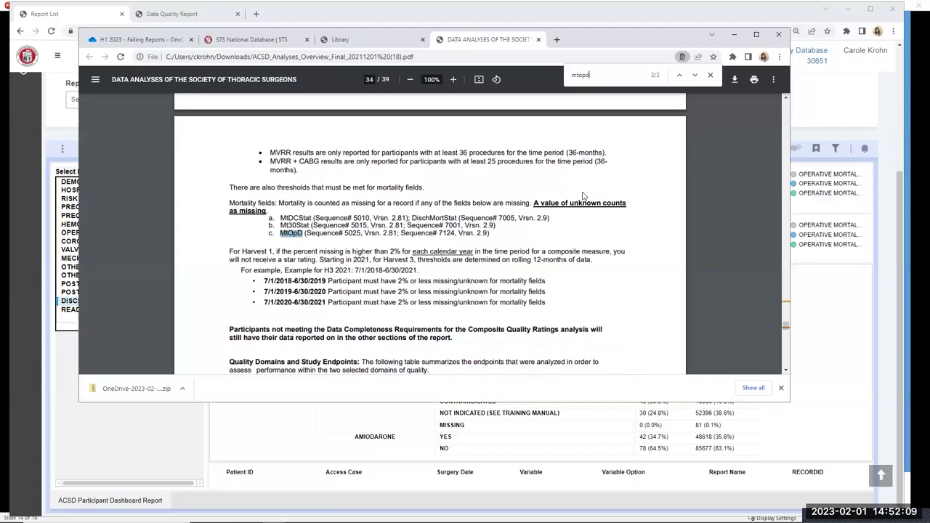
pyautogui.click(678, 76)
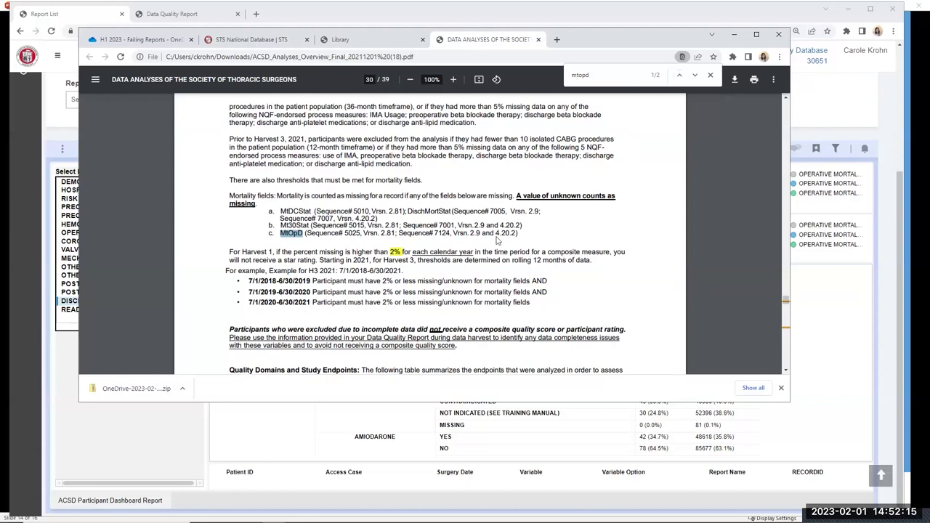
# Enlarge the PDF to 150% and read the CABG composite quality rating section from its overview through the data completeness and mortality field thresholds
pyautogui.keyDown('ctrl'); pyautogui.scroll(3, 509, 218); pyautogui.keyUp('ctrl')
pyautogui.scroll(2, 515, 271)
pyautogui.scroll(10, 515, 270)
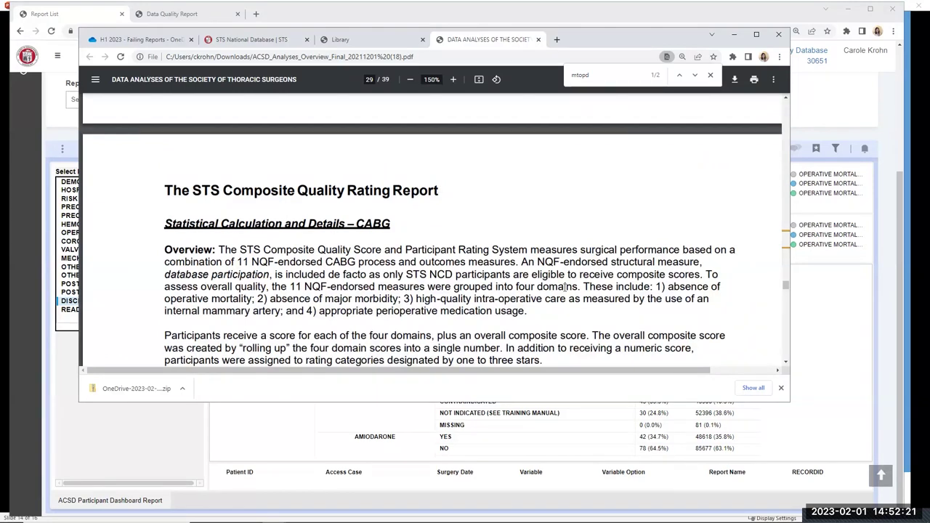
pyautogui.scroll(-5, 567, 285)
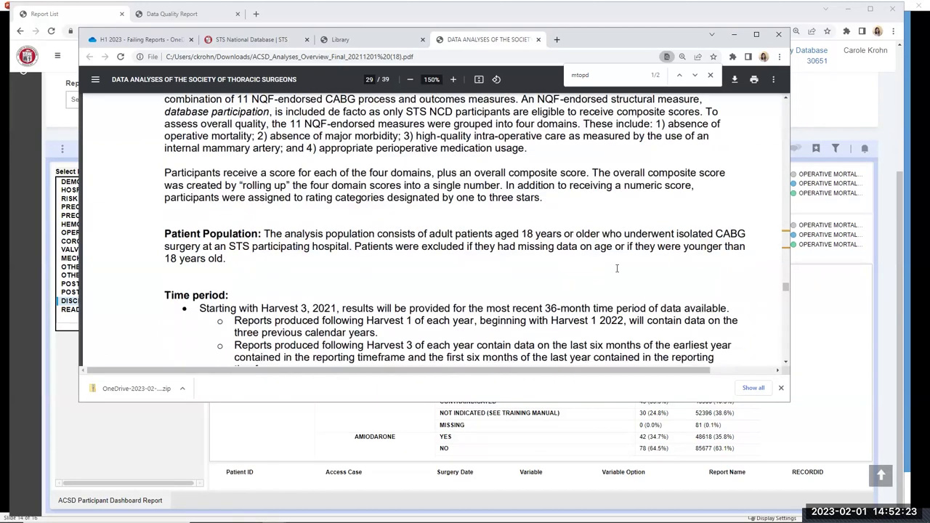
pyautogui.scroll(-4, 652, 260)
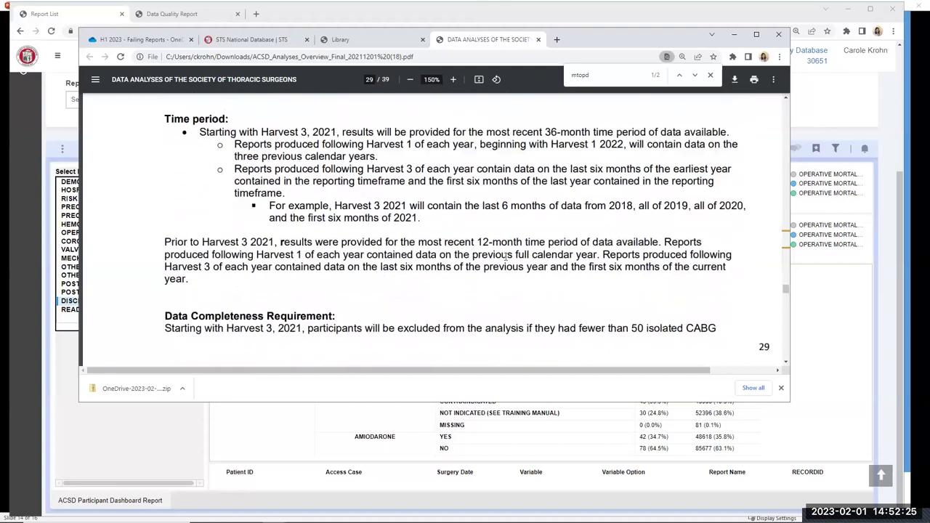
pyautogui.scroll(-4, 499, 261)
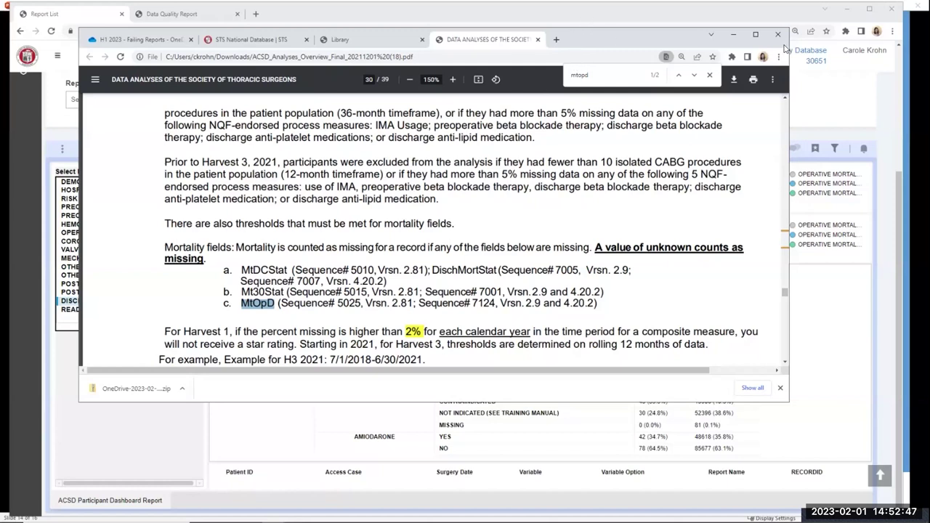
# Return to the dashboard window, show the Coronary Bypass report and inspect the missing count for internal mammary arteries used
pyautogui.moveTo(784, 46); pyautogui.dragTo(929, 29)
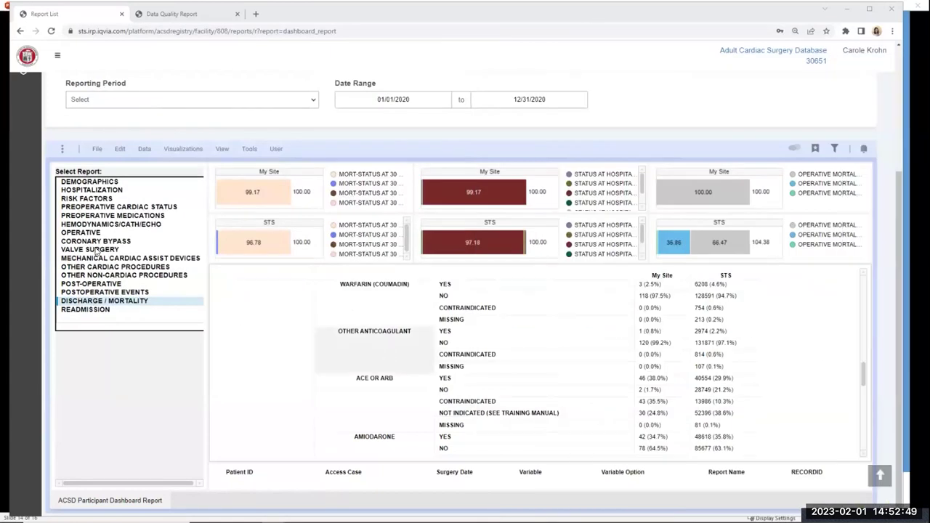
pyautogui.click(92, 243)
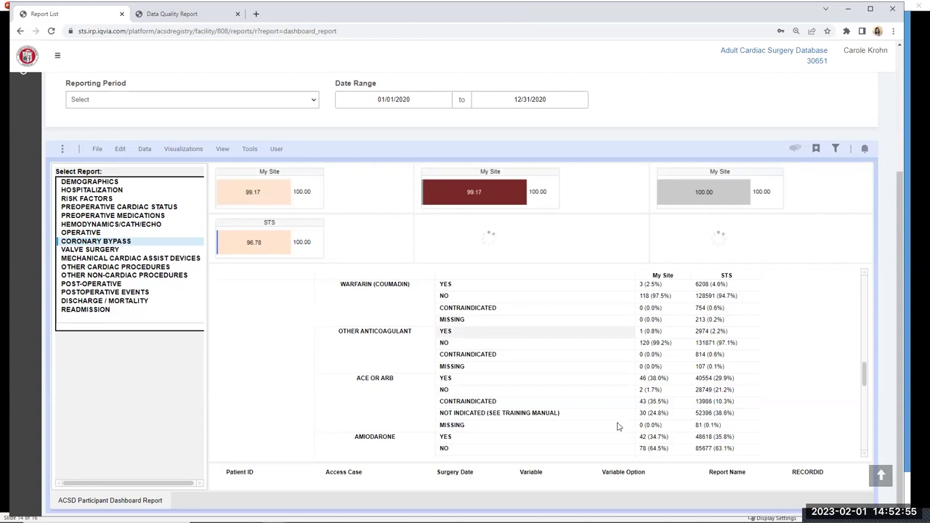
pyautogui.scroll(5, 554, 409)
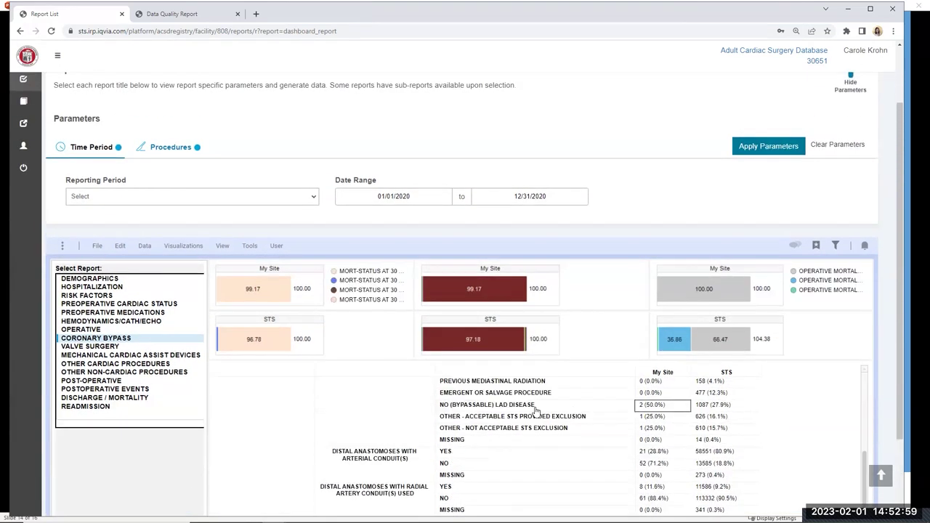
pyautogui.scroll(3, 545, 436)
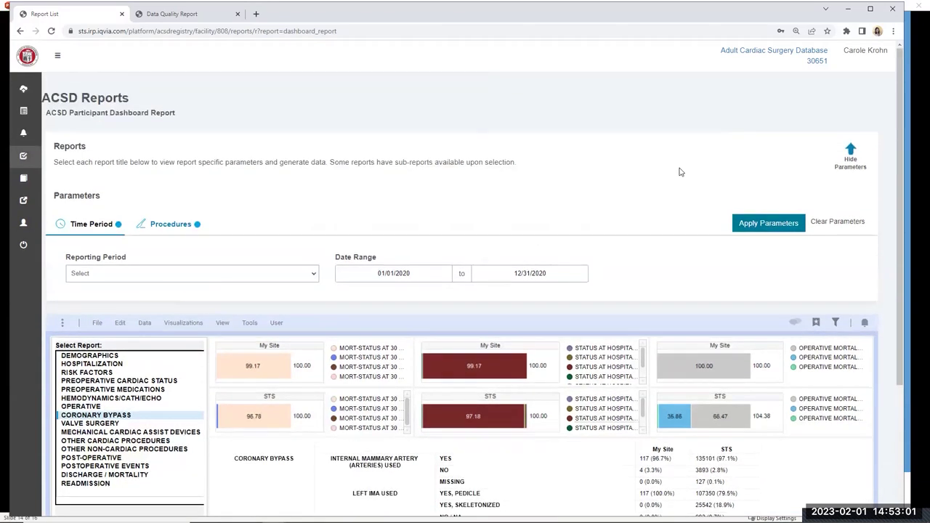
pyautogui.scroll(-3, 587, 279)
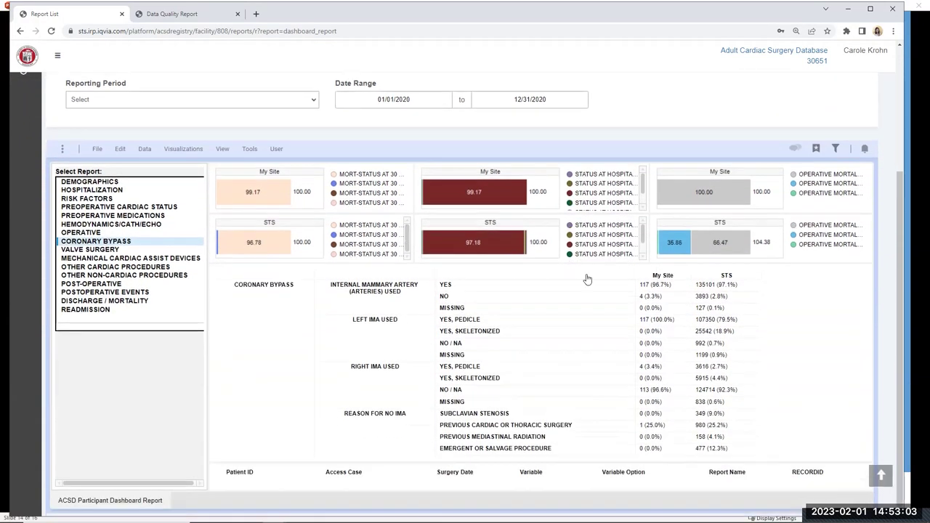
pyautogui.click(658, 308)
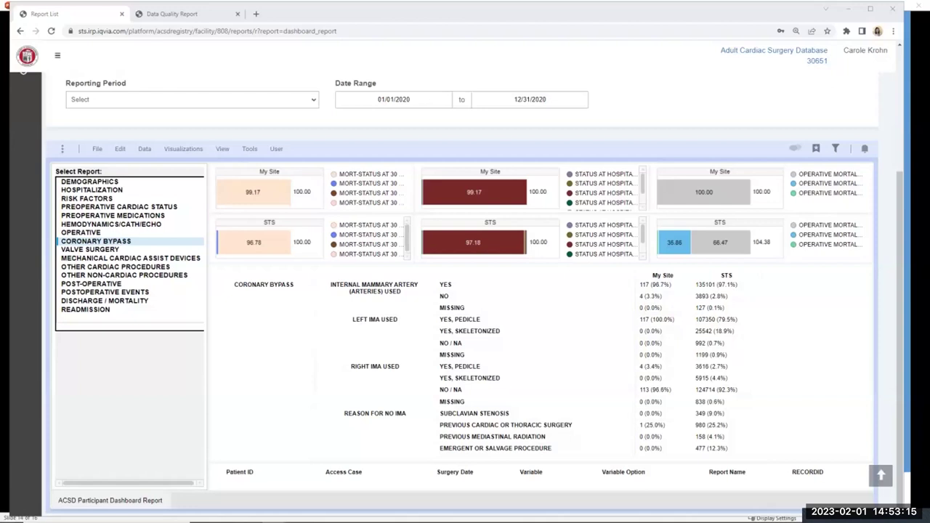
# Switch the dashboard to the Preoperative Medications report and on to the Discharge / Mortality report
pyautogui.click(86, 216)
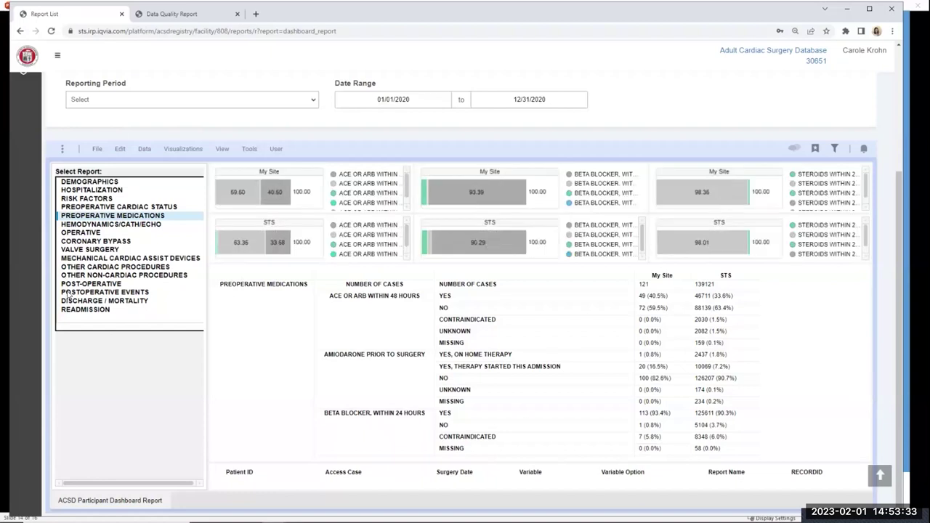
pyautogui.click(67, 293)
pyautogui.click(73, 302)
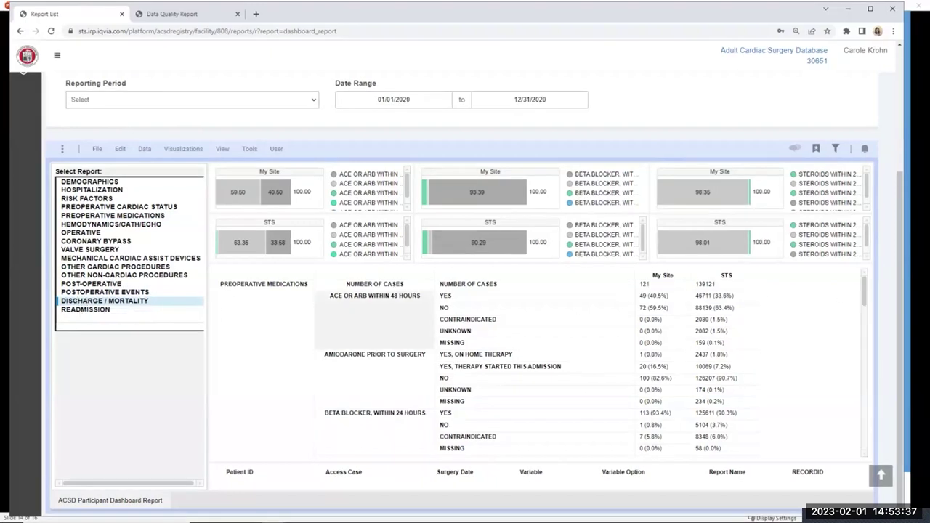
pyautogui.click(105, 291)
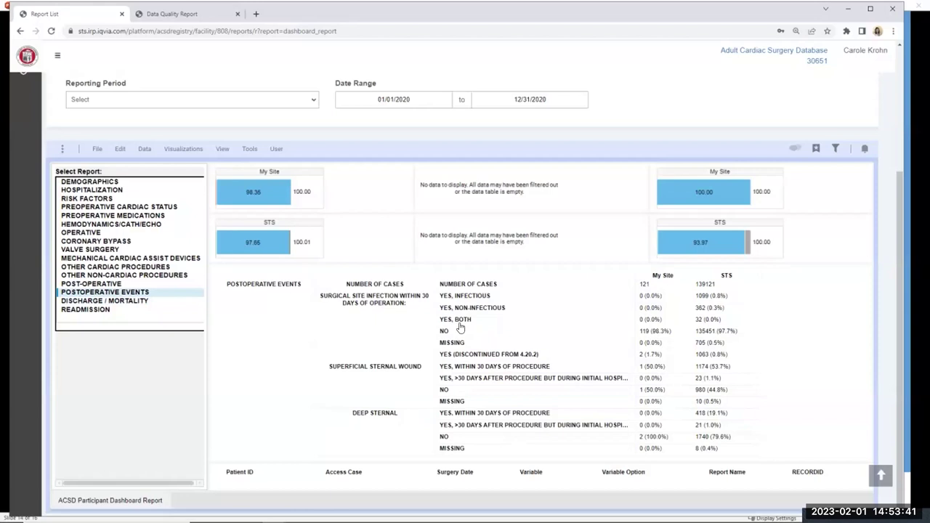
pyautogui.press('Down')
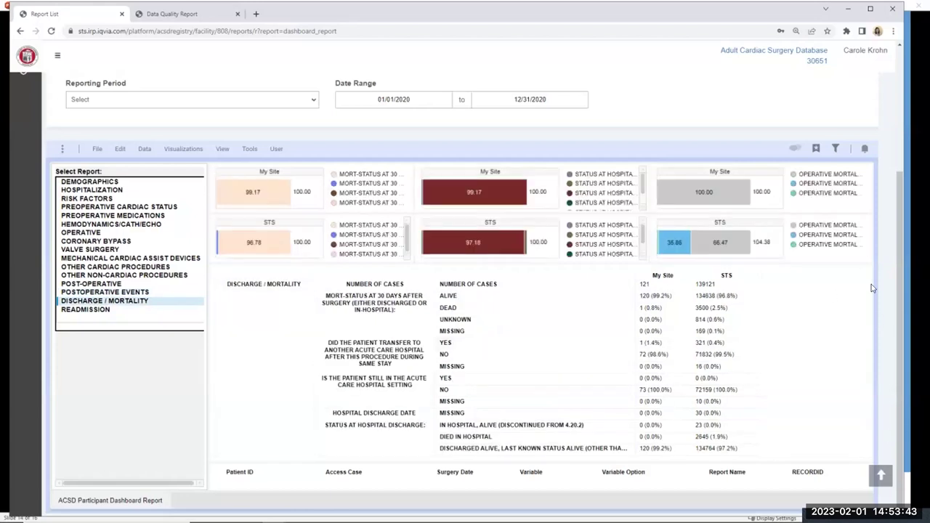
# Examine the Discharge / Mortality table from discharge location through the aspirin, ADP inhibitor and other antiplatelet rows
pyautogui.scroll(-5, 872, 305)
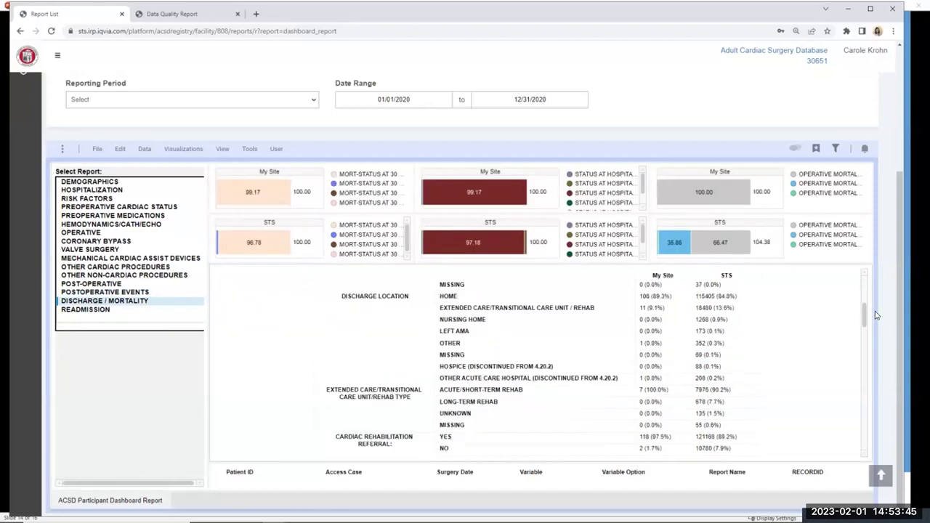
pyautogui.scroll(-1, 879, 323)
pyautogui.moveTo(867, 325); pyautogui.dragTo(866, 342)
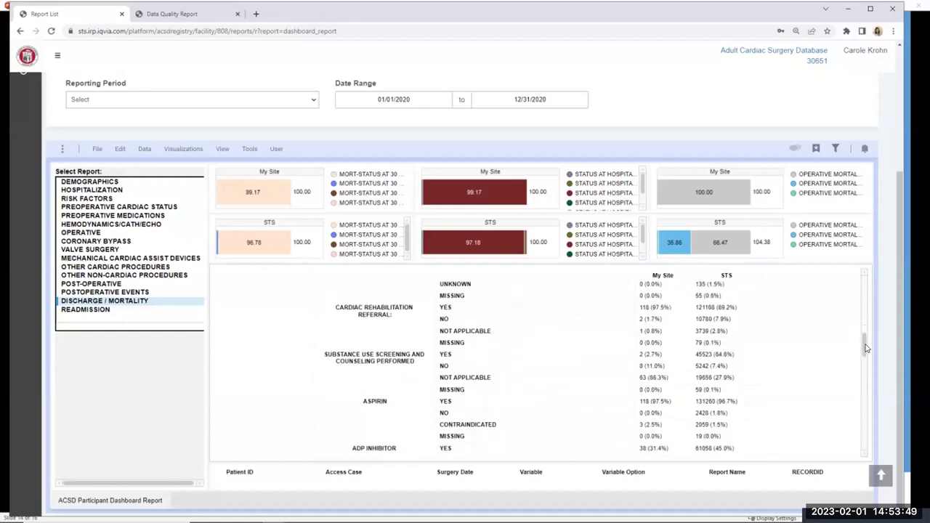
pyautogui.scroll(-3, 866, 348)
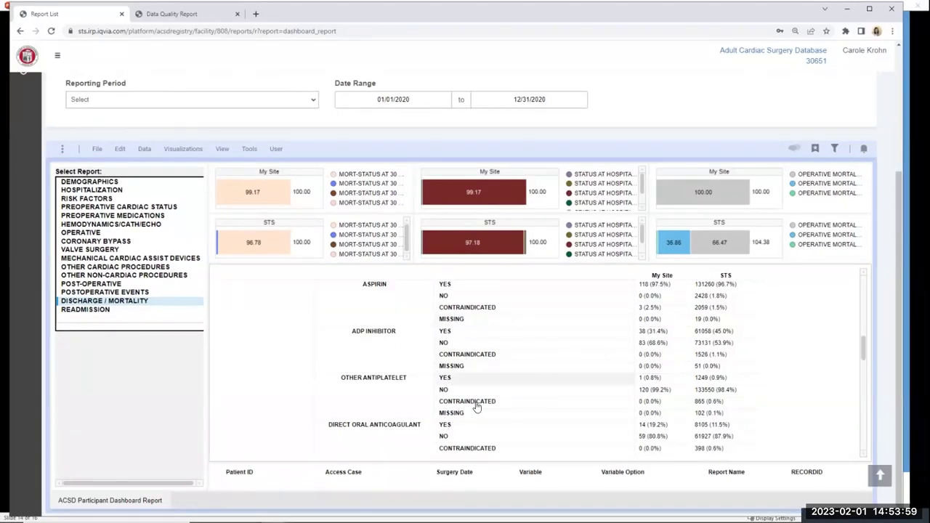
pyautogui.click(654, 414)
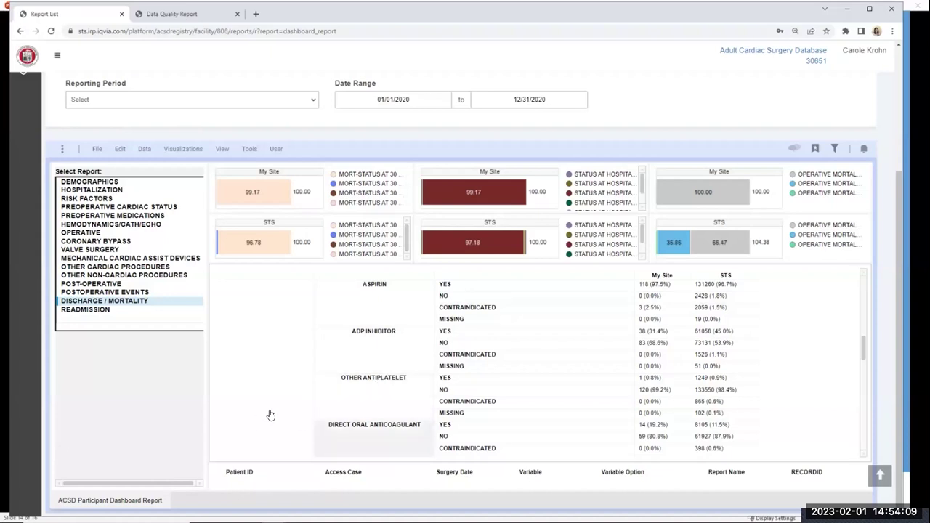
# Examine the discharge anticoagulant, ACE or ARB, beta blocker and lipid lowering rows, including their missing counts
pyautogui.scroll(-5, 865, 458)
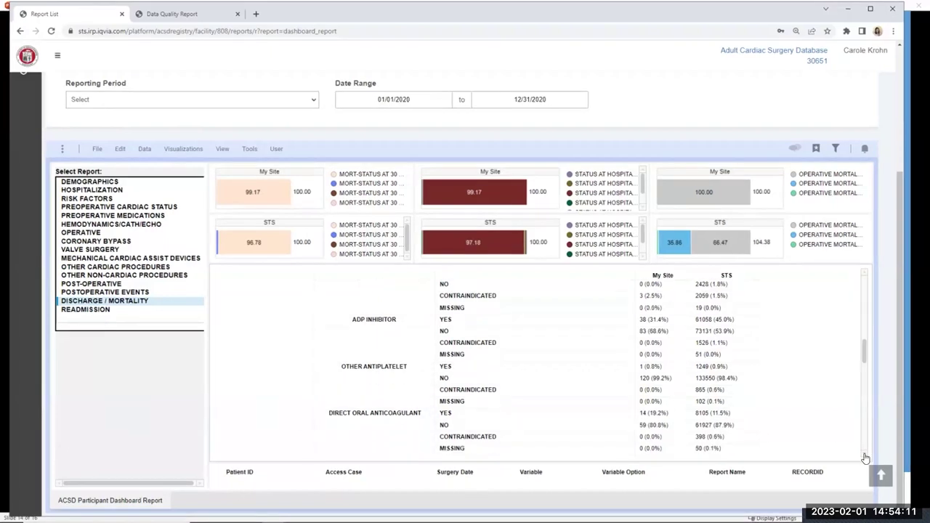
pyautogui.scroll(-6, 864, 457)
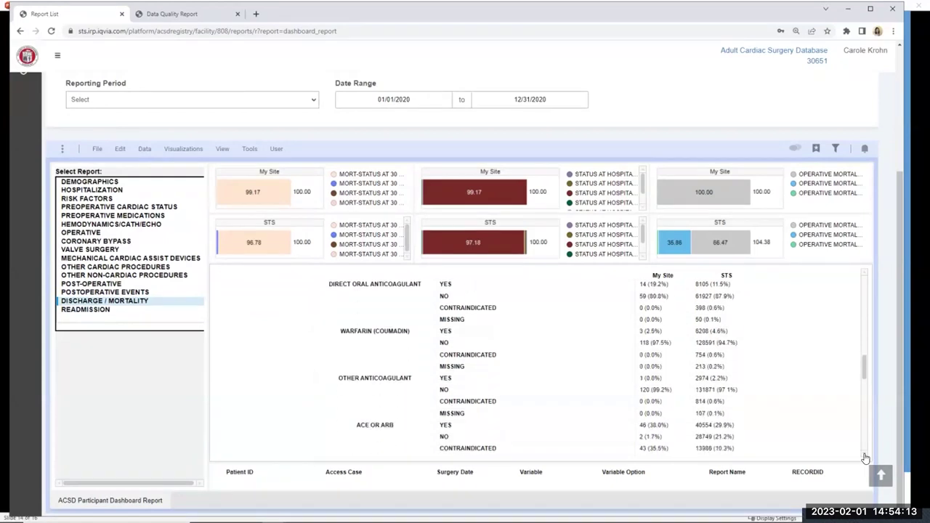
pyautogui.scroll(-2, 864, 458)
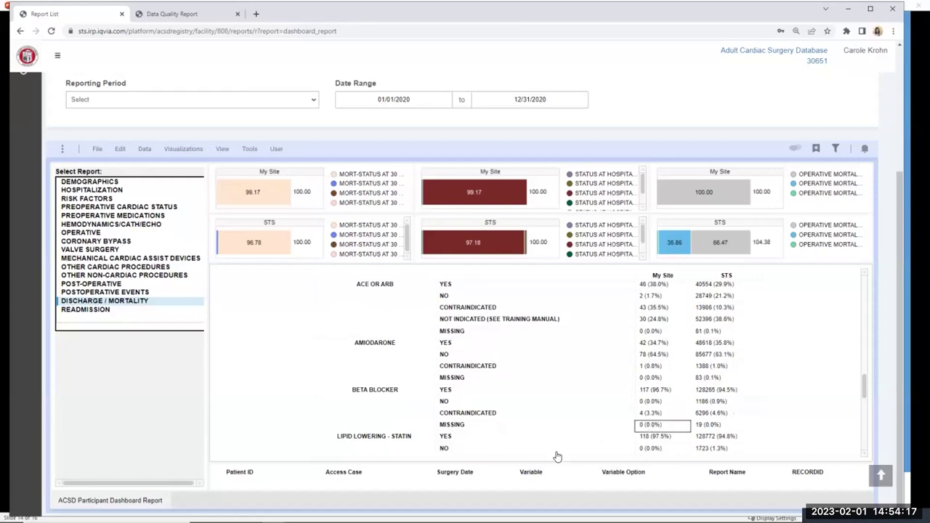
pyautogui.scroll(-1, 861, 455)
pyautogui.scroll(-3, 860, 455)
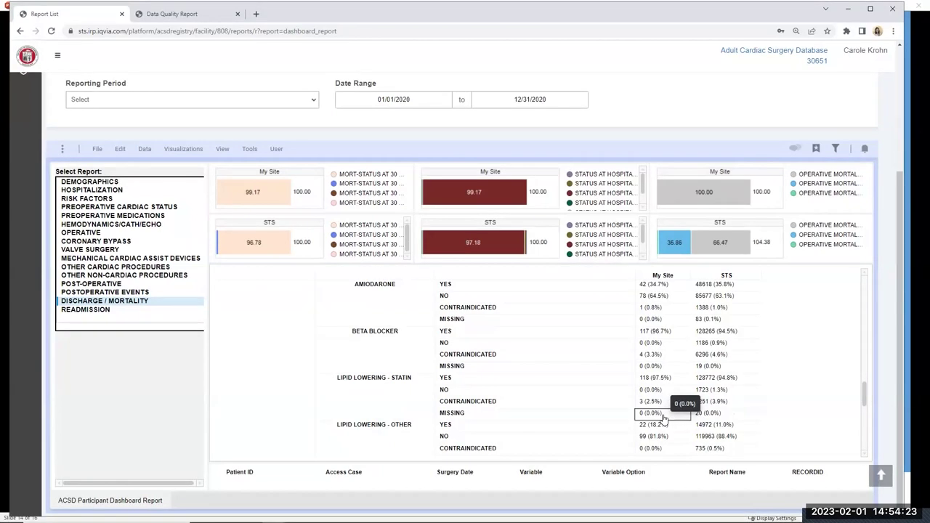
pyautogui.scroll(-1, 863, 459)
pyautogui.scroll(-2, 863, 459)
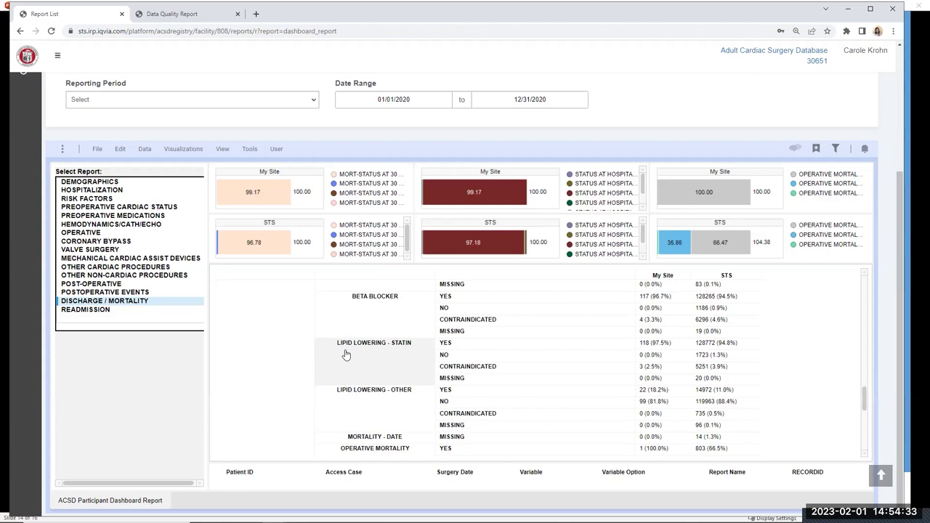
# Replace the isolated CABG procedure filter with Isolated Aortic Valve Replacement (AV Replace) and apply it for 01/01/2020 to 12/31/2020
pyautogui.click(725, 378)
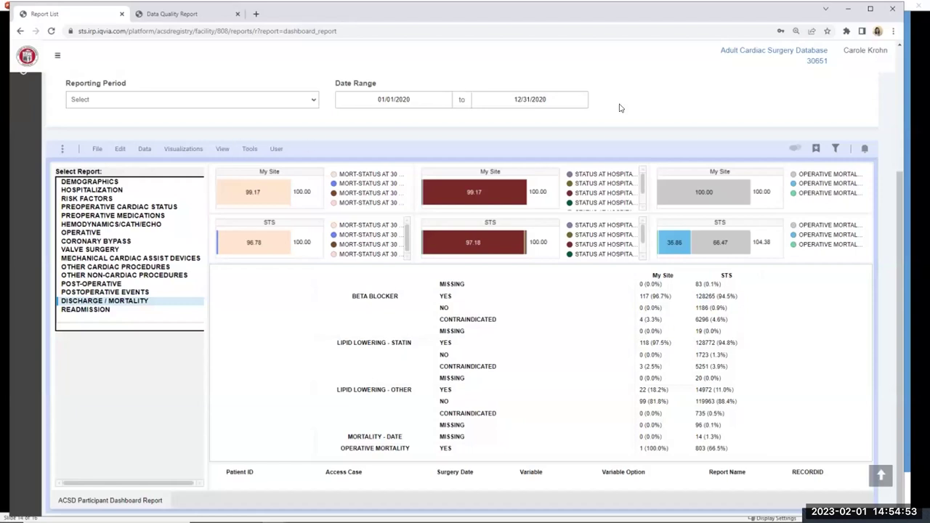
pyautogui.scroll(1, 679, 109)
pyautogui.scroll(1, 653, 125)
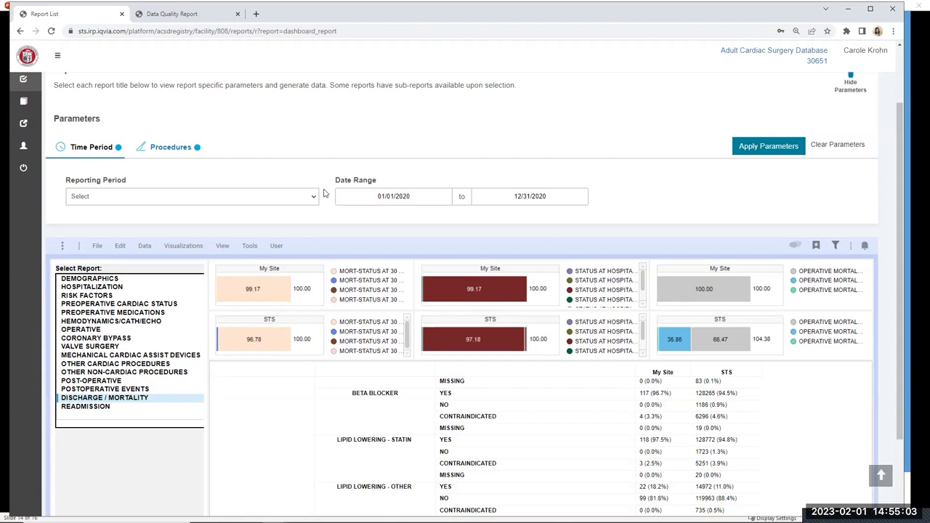
pyautogui.click(178, 147)
pyautogui.click(75, 231)
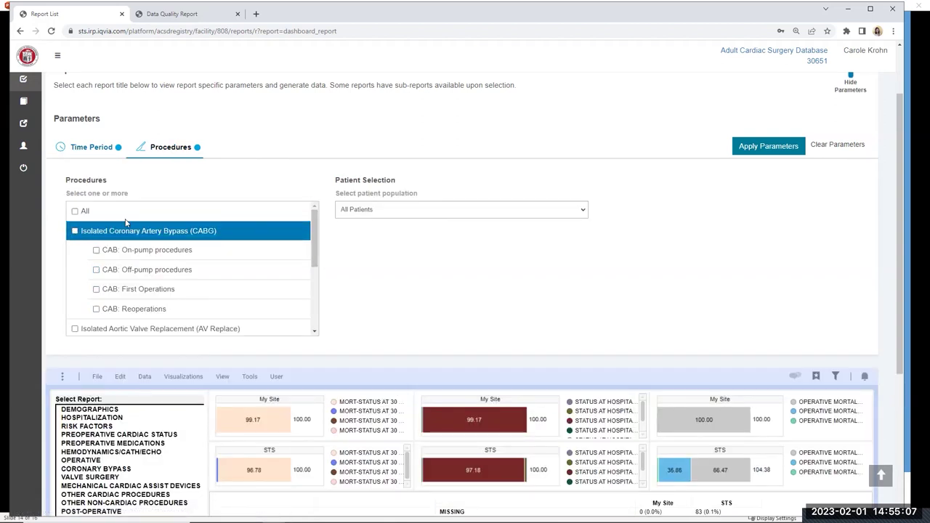
pyautogui.scroll(-1, 250, 287)
pyautogui.click(75, 281)
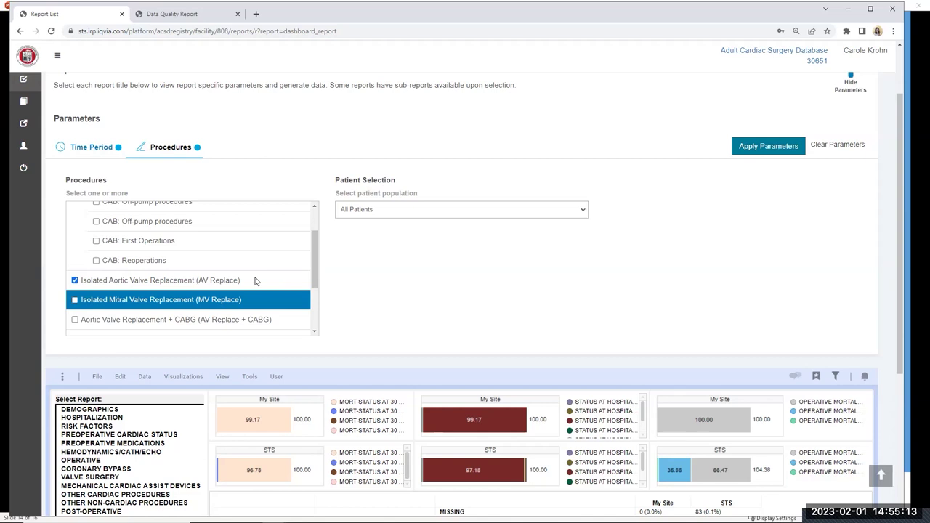
pyautogui.click(75, 280)
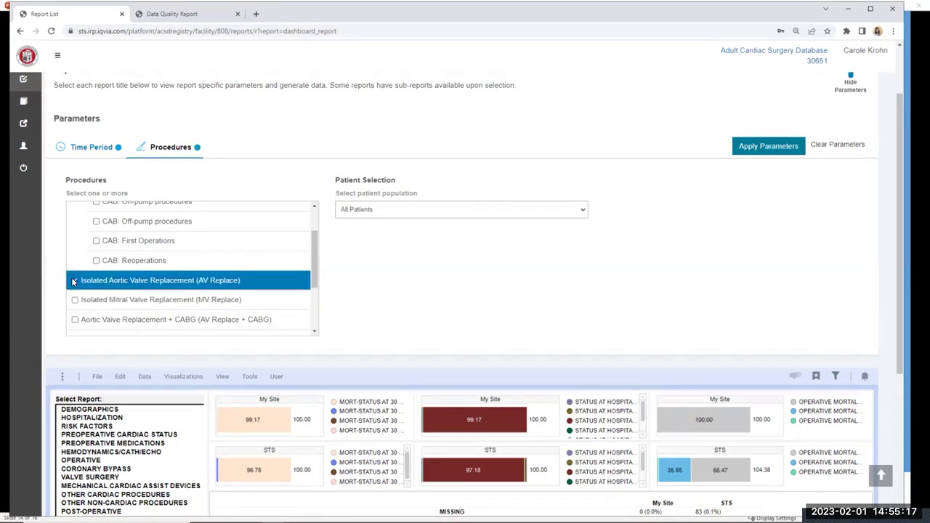
pyautogui.click(86, 147)
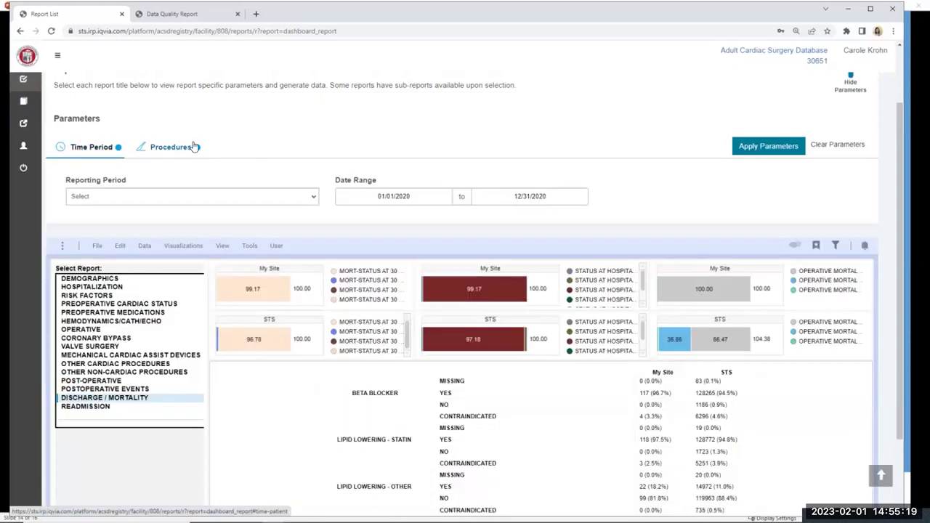
pyautogui.click(768, 146)
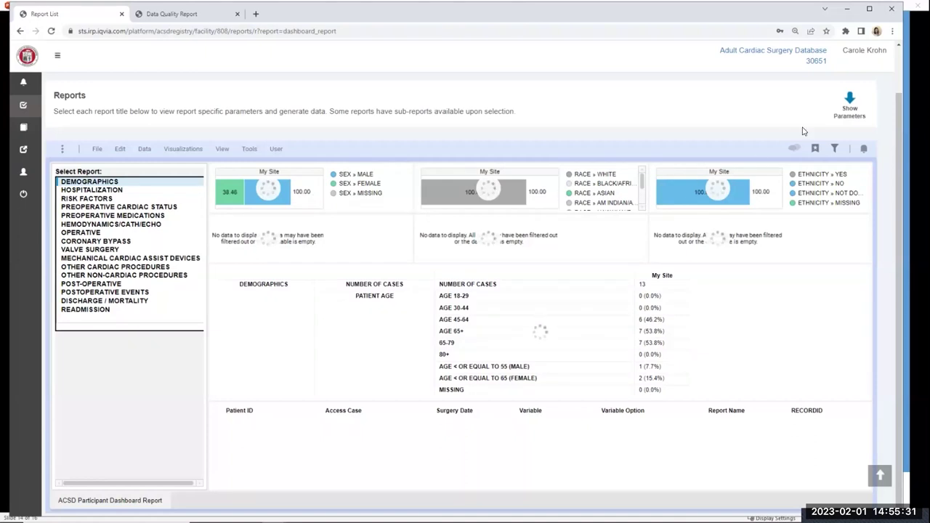
# Show the report parameters again and check the selected procedure and the time period
pyautogui.click(849, 102)
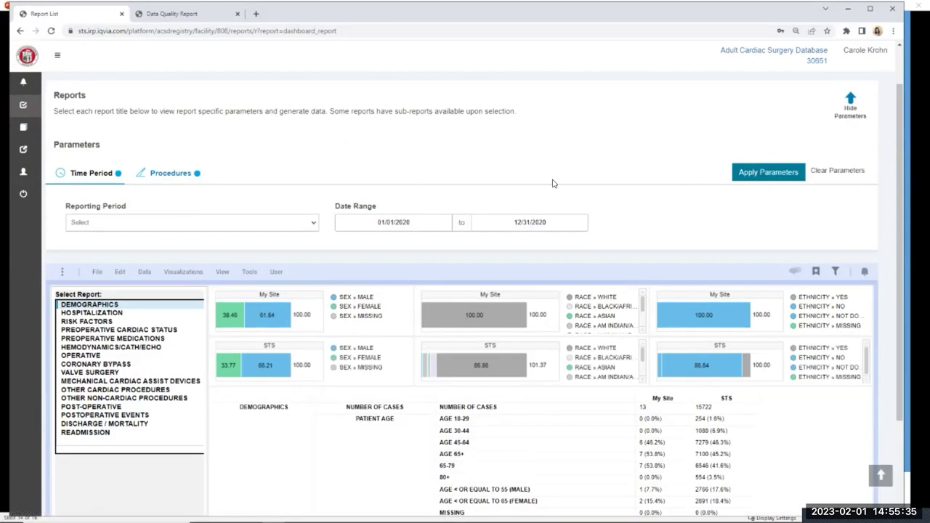
pyautogui.click(164, 178)
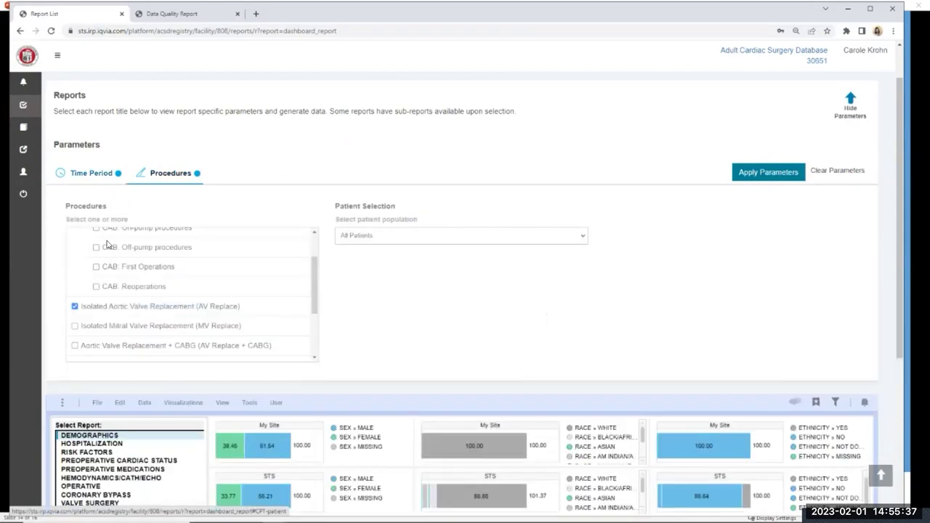
pyautogui.click(94, 175)
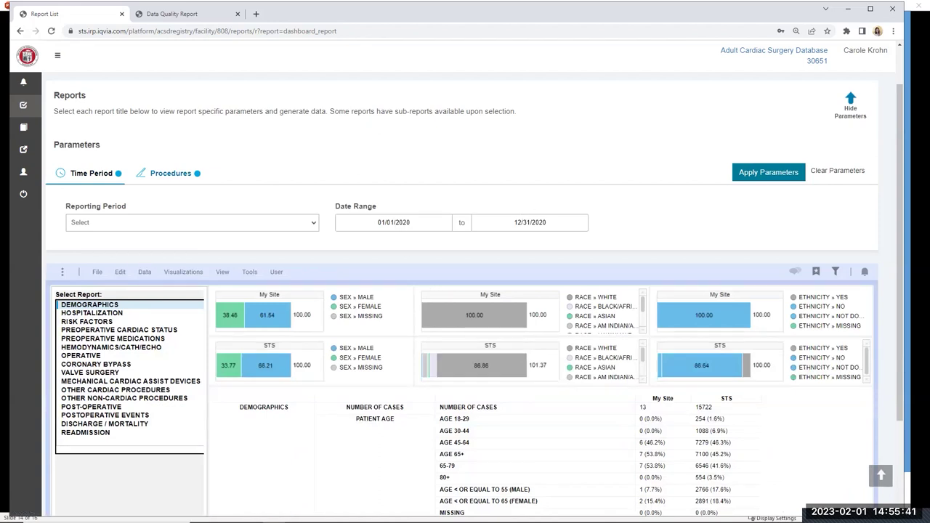
# Show the Discharge / Mortality report for the aortic valve replacements and inspect the number of cases and 30-day mortality status
pyautogui.click(110, 425)
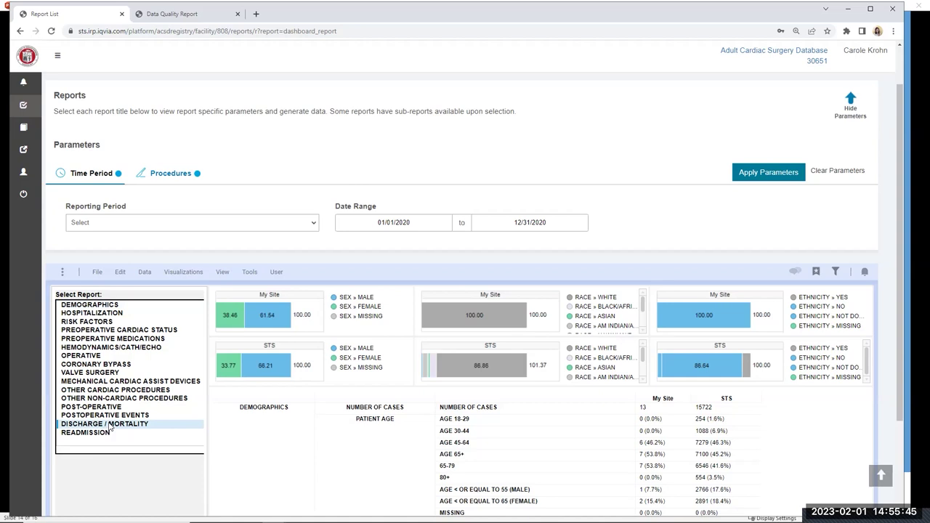
pyautogui.click(659, 409)
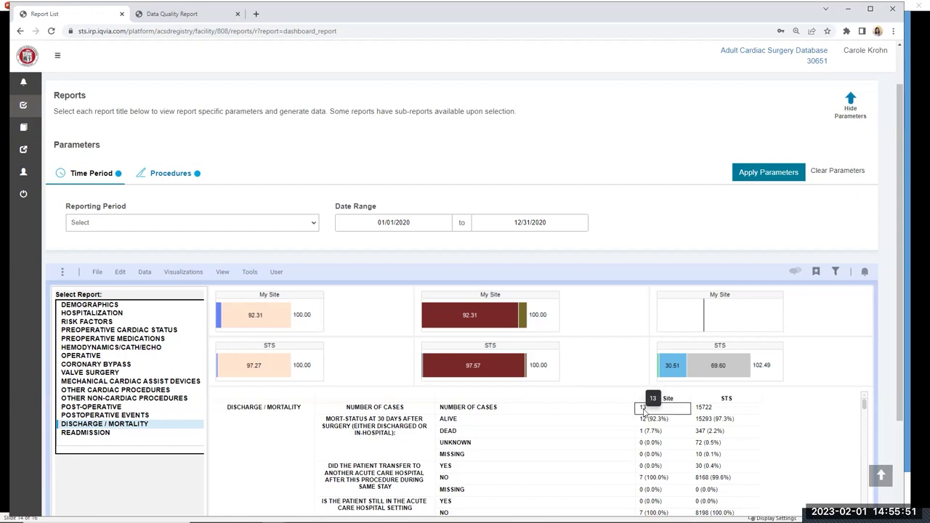
pyautogui.moveTo(896, 393); pyautogui.dragTo(896, 393)
pyautogui.scroll(-2, 896, 394)
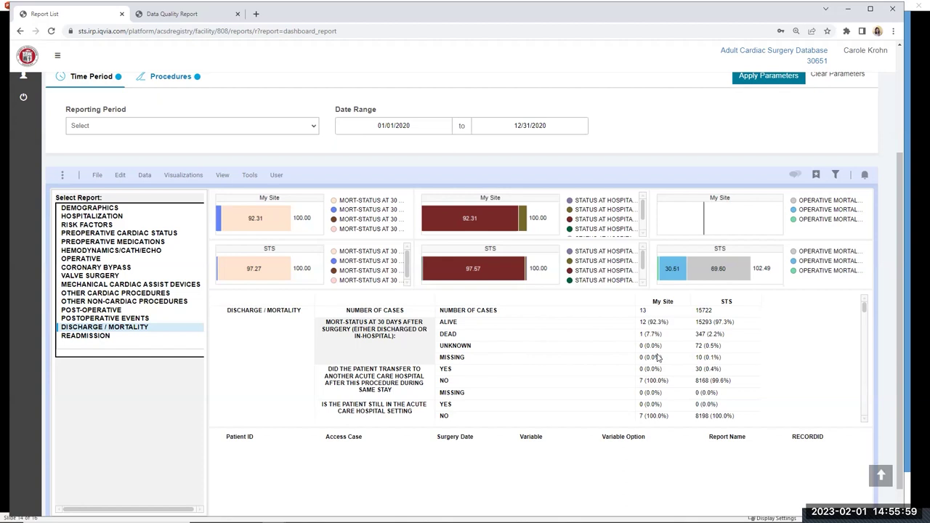
# Examine the hospital discharge date and status at hospital discharge rows, including their missing counts
pyautogui.click(864, 420)
pyautogui.click(864, 420)
pyautogui.click(865, 421)
pyautogui.click(865, 421)
pyautogui.click(865, 421)
pyautogui.click(865, 421)
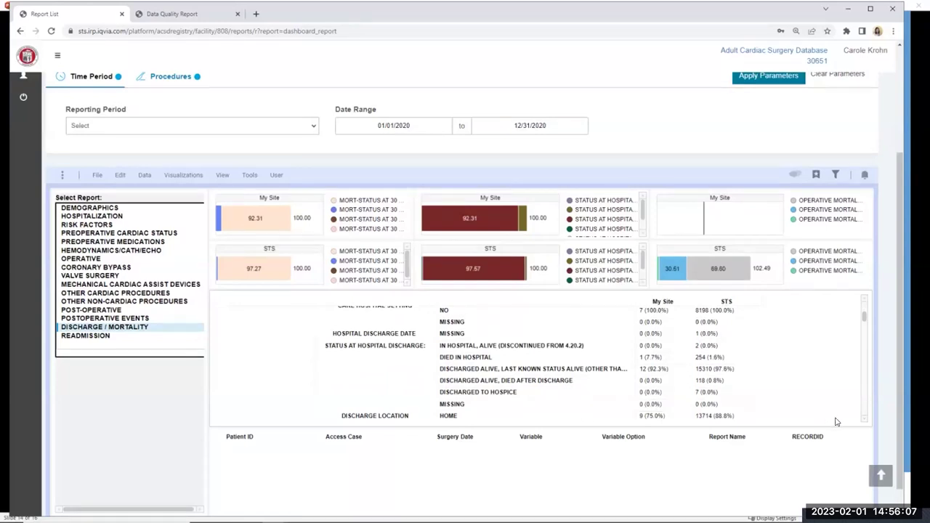
# Find the operative mortality rows further down the Discharge / Mortality table and inspect their missing count
pyautogui.click(864, 421)
pyautogui.click(864, 422)
pyautogui.click(864, 421)
pyautogui.click(864, 421)
pyautogui.click(863, 422)
pyautogui.click(864, 421)
pyautogui.click(864, 422)
pyautogui.click(863, 422)
pyautogui.click(863, 421)
pyautogui.click(864, 421)
pyautogui.click(863, 421)
pyautogui.click(864, 421)
pyautogui.click(864, 421)
pyautogui.click(864, 421)
pyautogui.click(864, 421)
pyautogui.click(864, 422)
pyautogui.click(864, 422)
pyautogui.click(864, 422)
pyautogui.moveTo(864, 345); pyautogui.dragTo(873, 399)
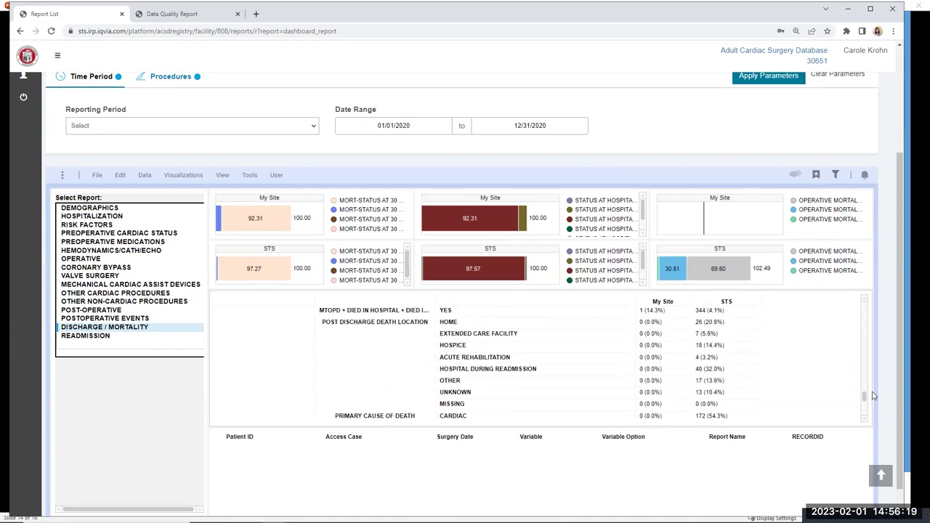
pyautogui.scroll(1, 868, 396)
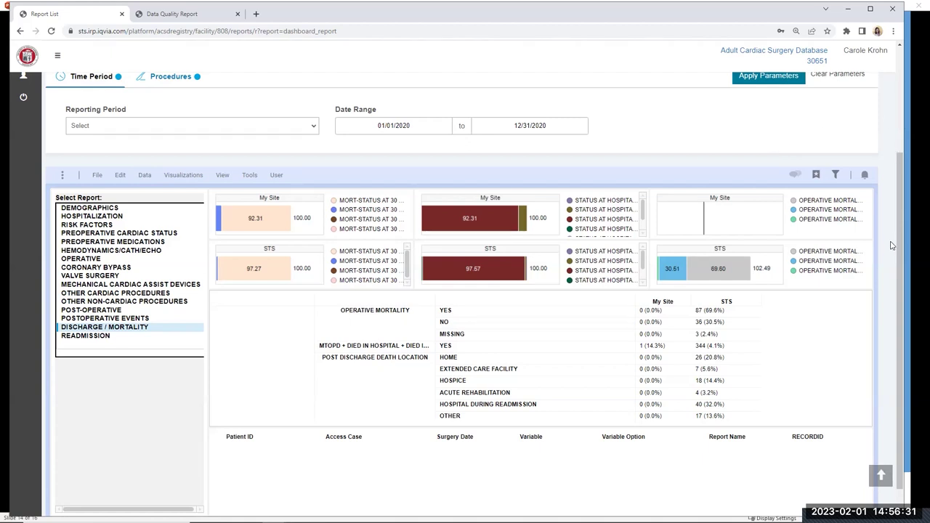
# Deselect Isolated Aortic Valve Replacement and select Isolated Mitral Valve Replacement (MV Replace) and Isolated Mitral Valve Repair (MV Repair) instead
pyautogui.scroll(4, 892, 246)
pyautogui.click(157, 223)
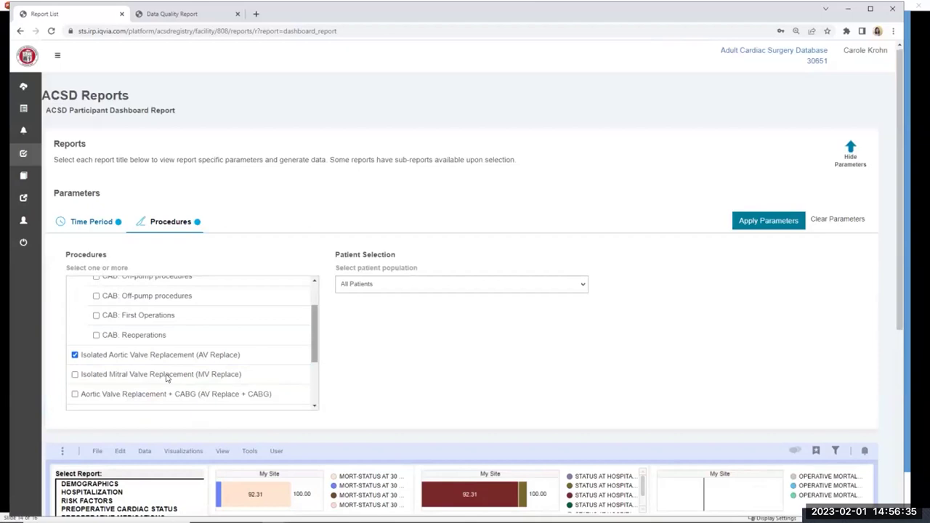
pyautogui.click(74, 355)
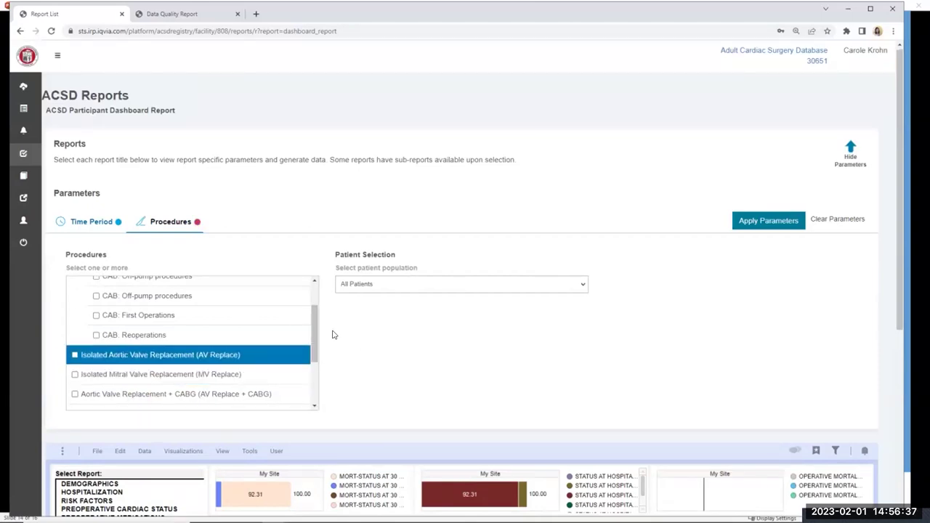
pyautogui.scroll(-1, 316, 332)
pyautogui.scroll(-2, 315, 336)
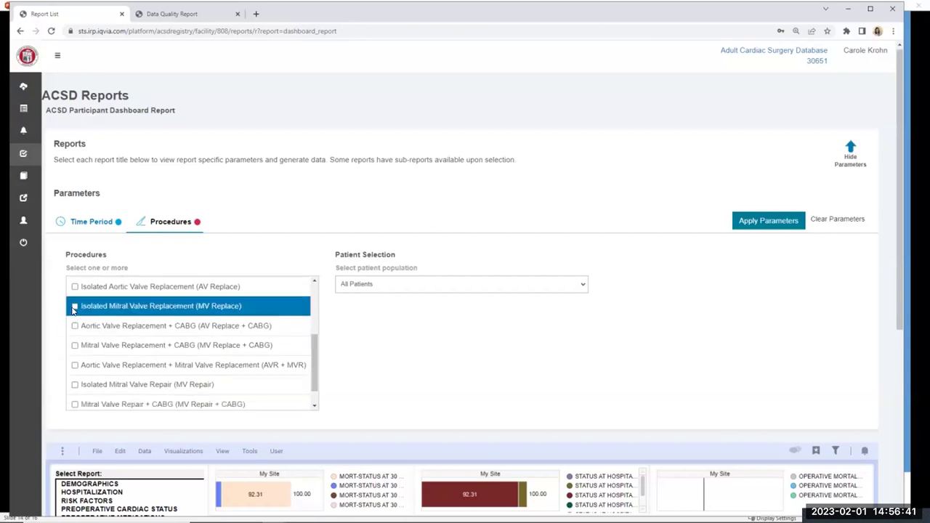
pyautogui.click(74, 306)
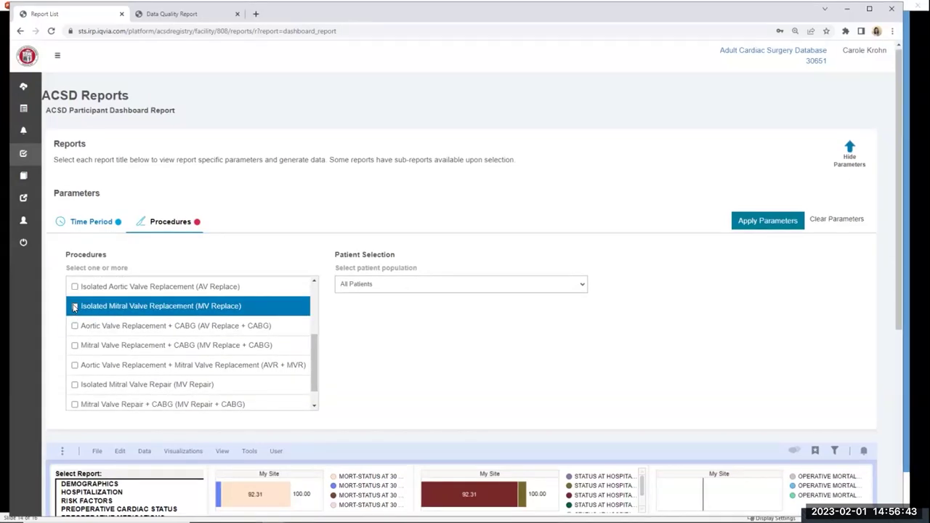
pyautogui.click(74, 306)
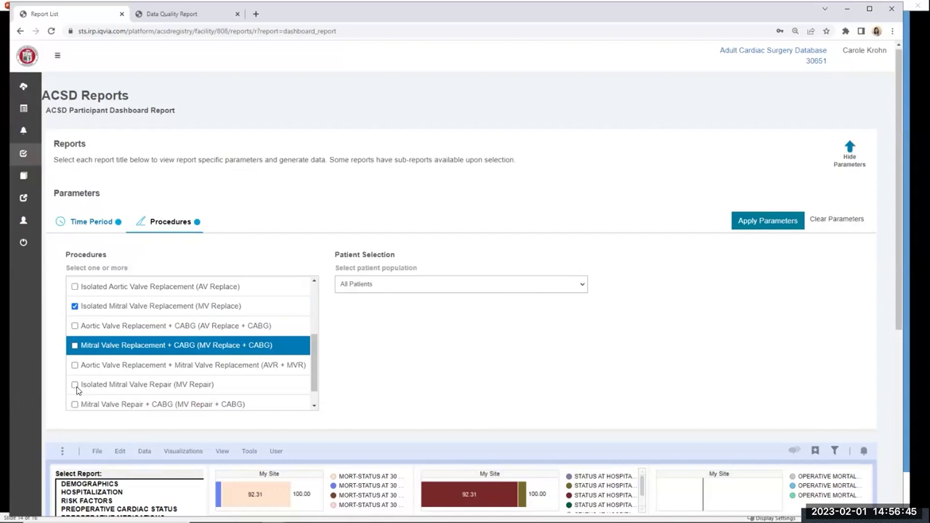
pyautogui.click(73, 387)
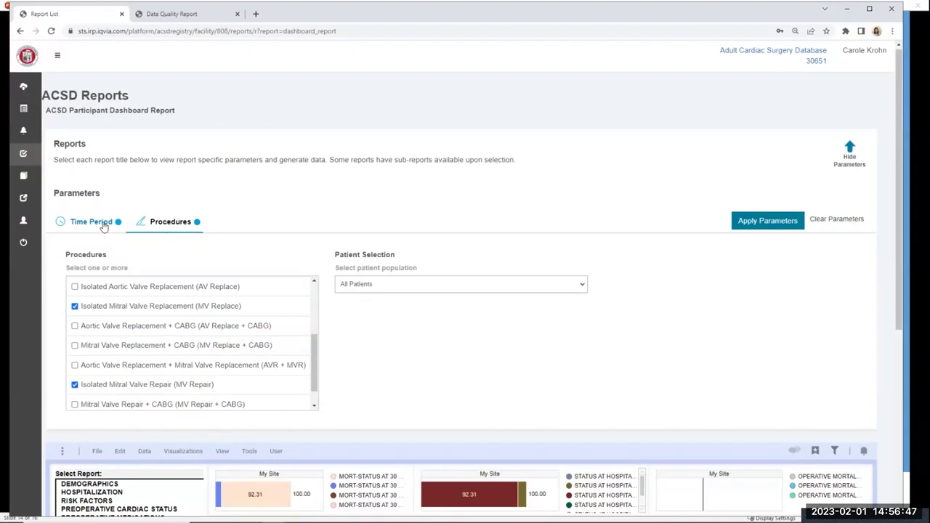
# Check the time period, apply the mitral valve parameters and show the Discharge / Mortality report
pyautogui.click(80, 222)
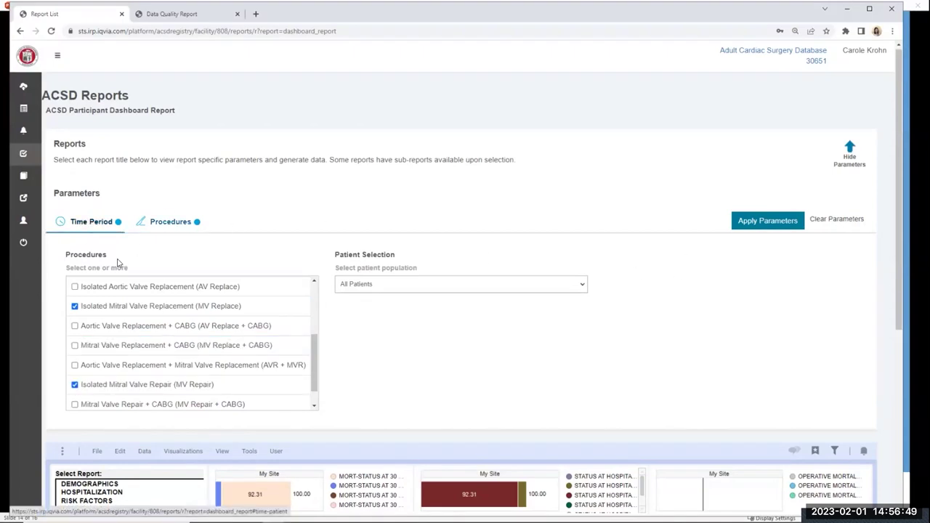
pyautogui.click(761, 221)
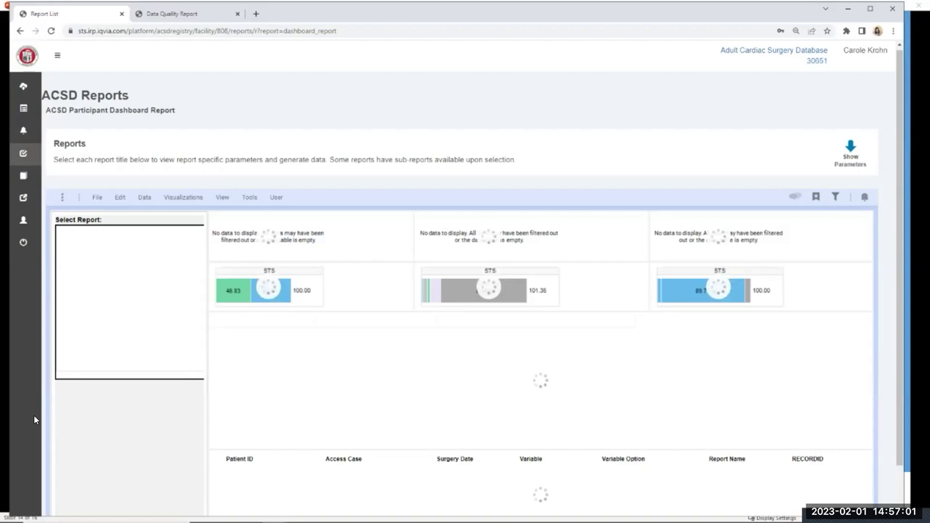
pyautogui.click(82, 349)
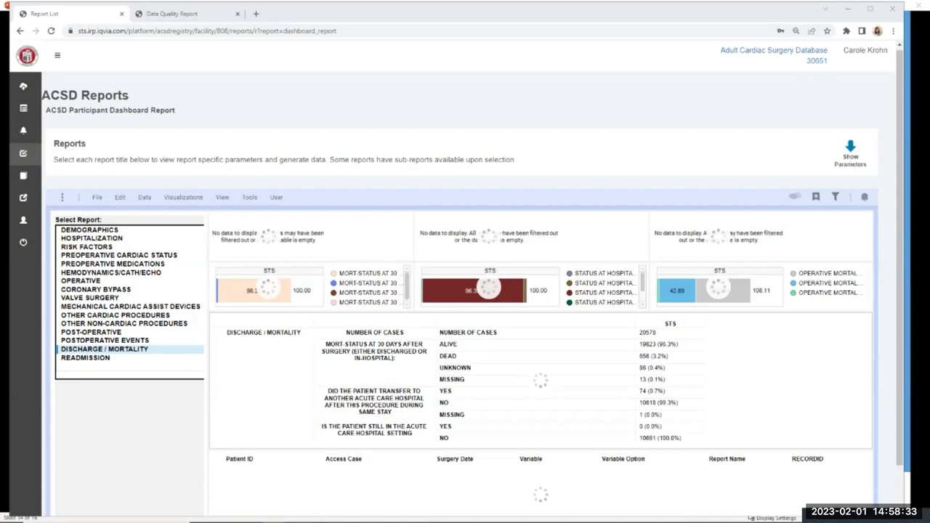
# Switch to the data analyses overview PDF and review the CABG composite rating's data completeness requirement and mortality field thresholds
pyautogui.hotkey('alt', 'Tab')
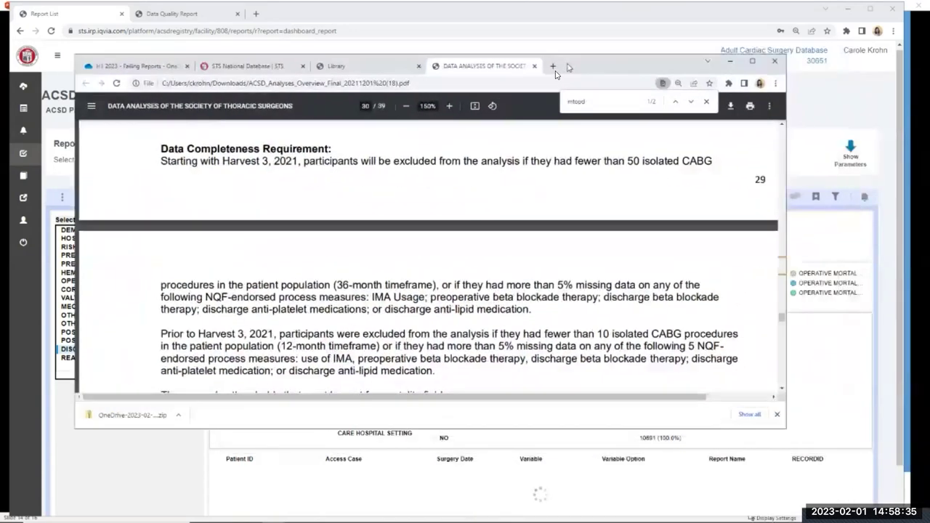
pyautogui.scroll(6, 349, 251)
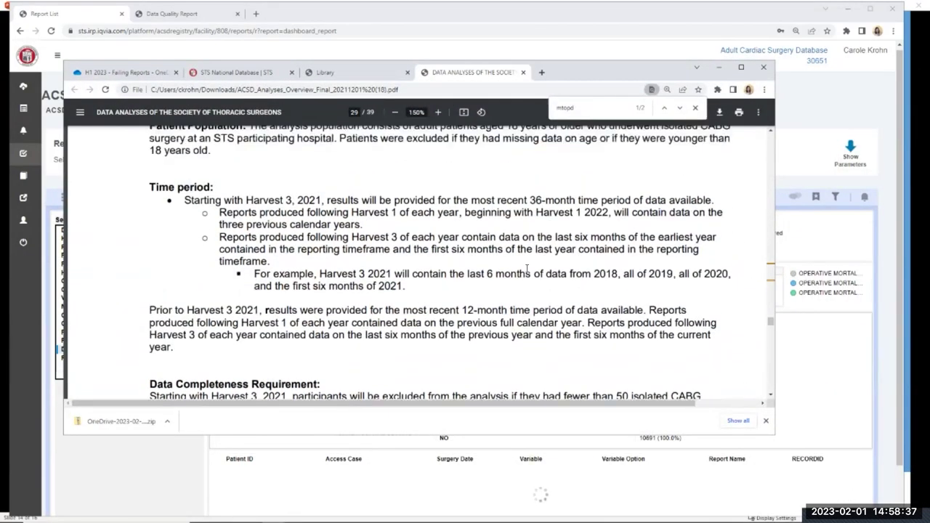
pyautogui.scroll(3, 412, 271)
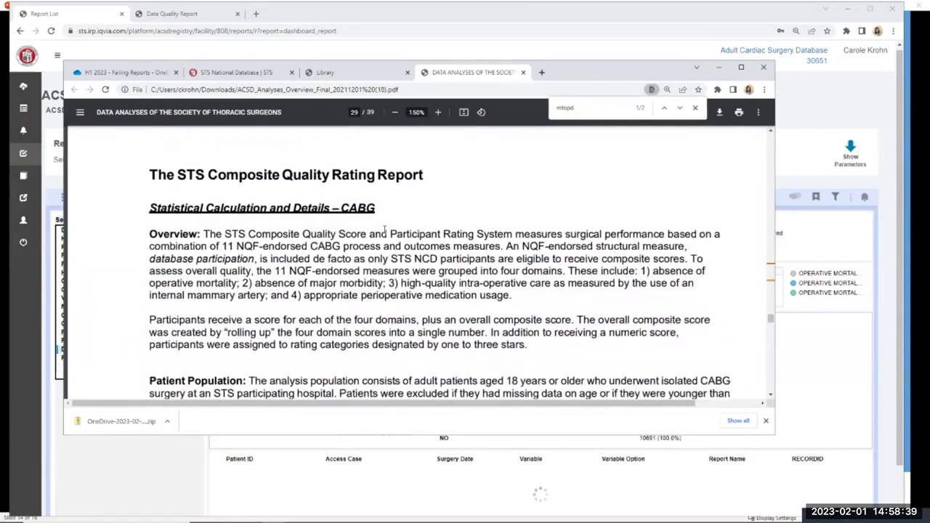
pyautogui.scroll(-8, 510, 242)
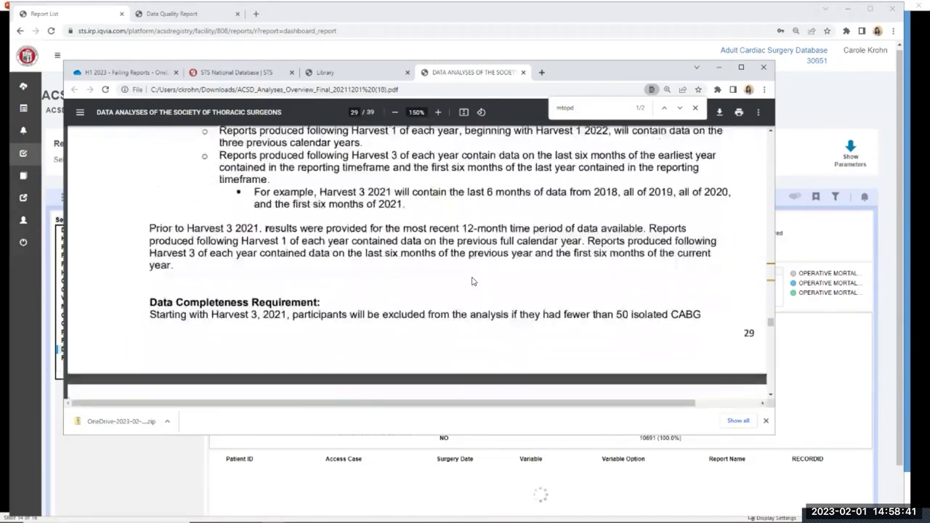
pyautogui.scroll(-8, 337, 247)
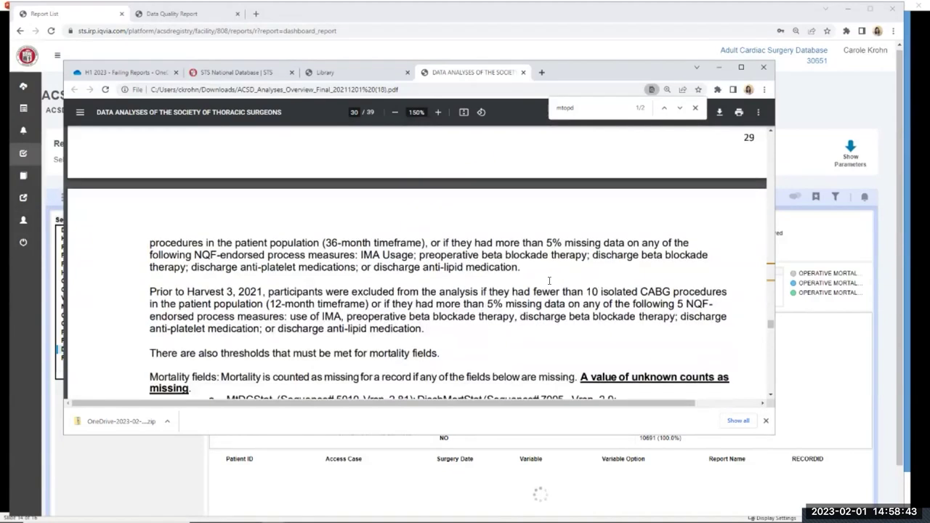
pyautogui.scroll(-3, 457, 259)
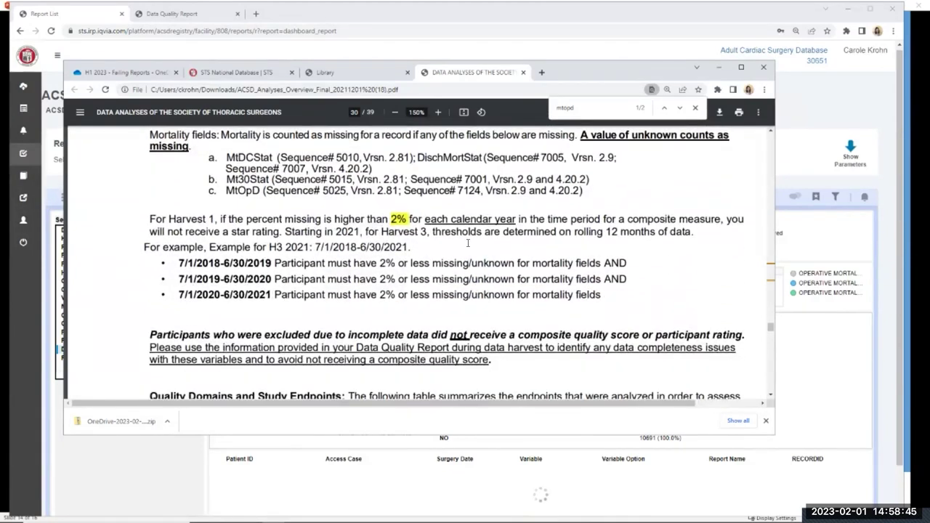
pyautogui.scroll(1, 467, 243)
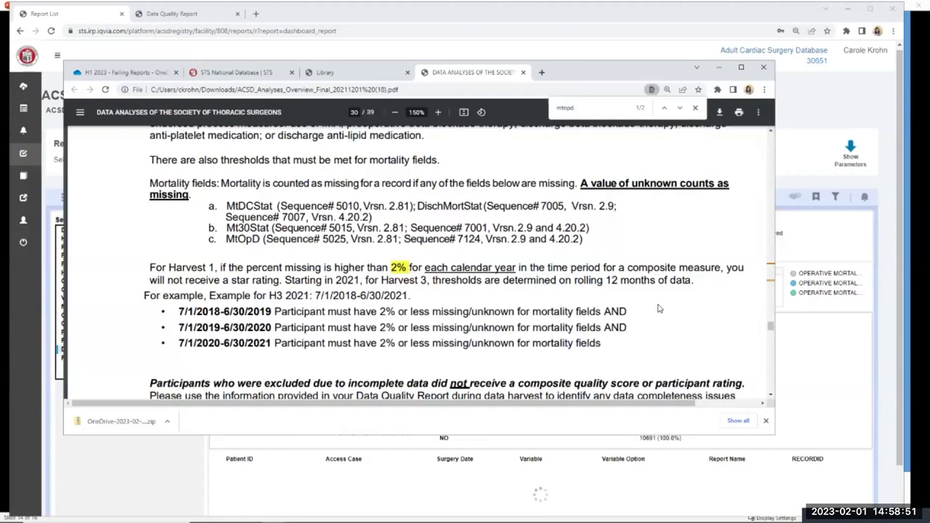
pyautogui.scroll(1, 659, 308)
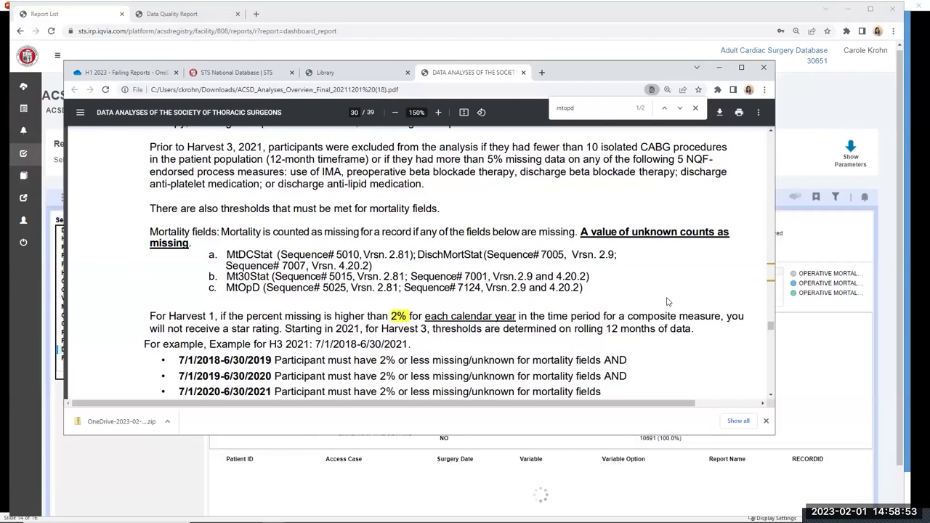
# Read the descriptions of the composite quality domains, from operative mortality to perioperative medications, in the PDF
pyautogui.scroll(-10, 671, 300)
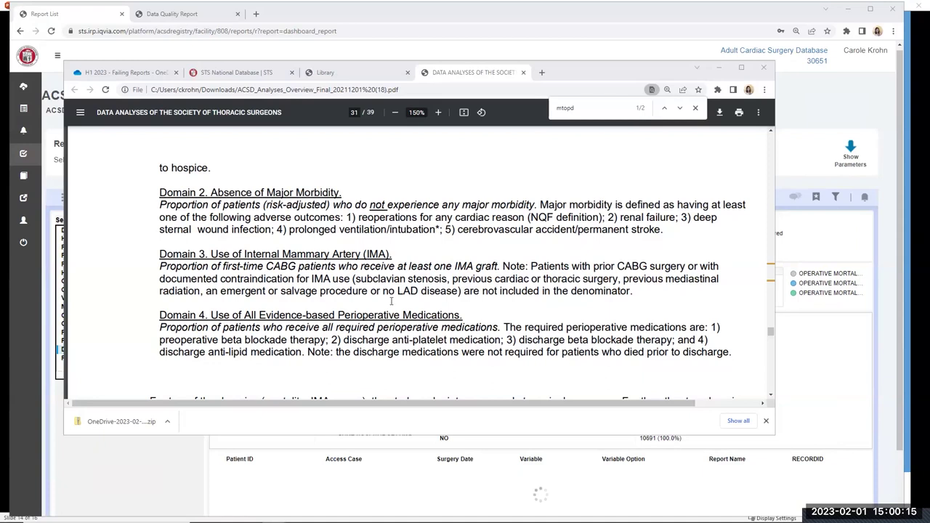
pyautogui.scroll(3, 434, 321)
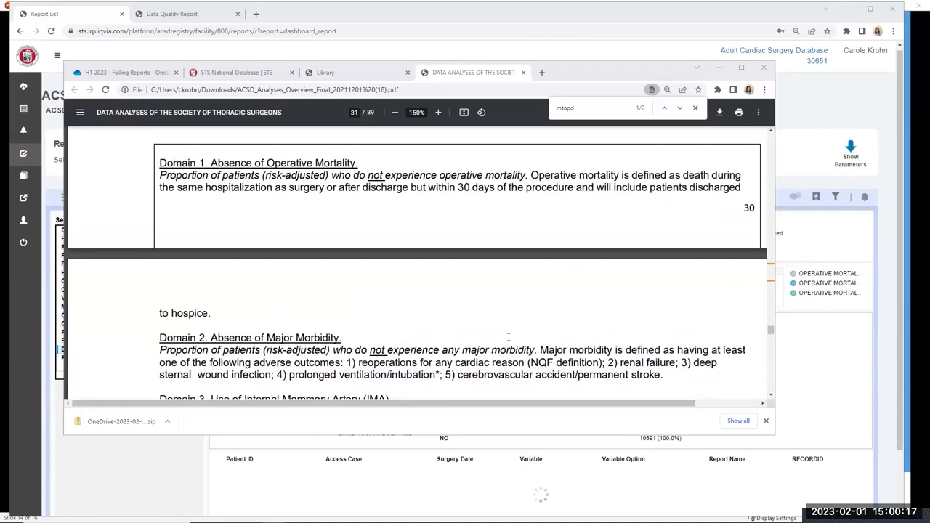
# Enlarge the PDF window, zoom out to 110% and review the CABG composite rating's overview, patient population and time period
pyautogui.click(774, 438)
pyautogui.moveTo(774, 437); pyautogui.dragTo(921, 501)
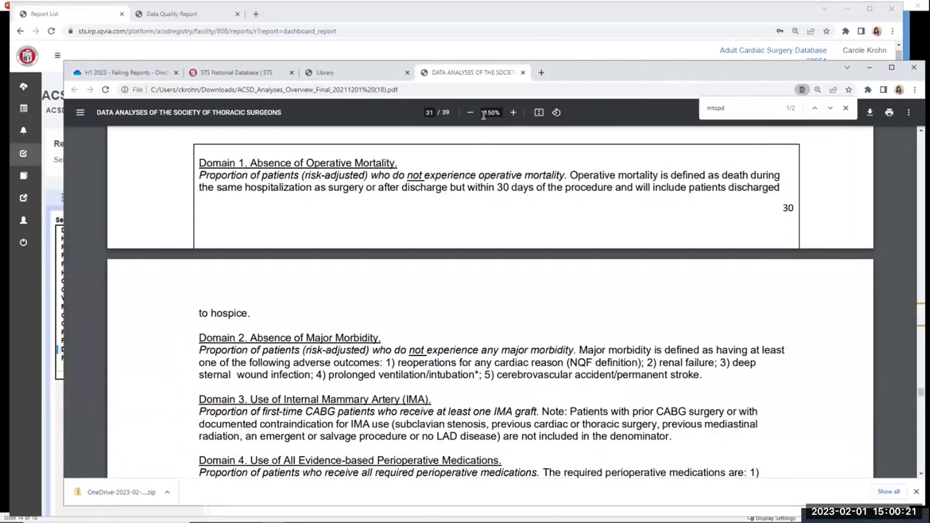
pyautogui.hotkey('ctrl', '-')
pyautogui.scroll(5, 531, 296)
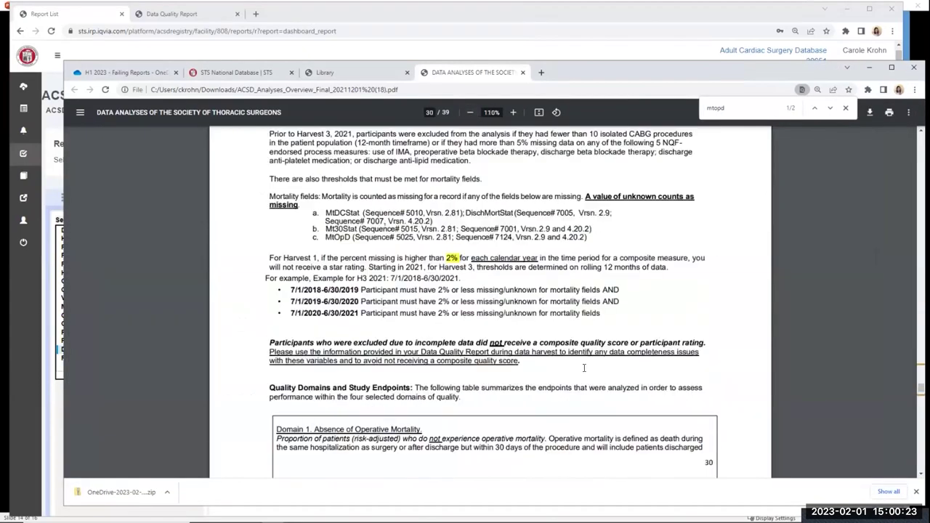
pyautogui.scroll(1, 468, 273)
pyautogui.scroll(5, 468, 274)
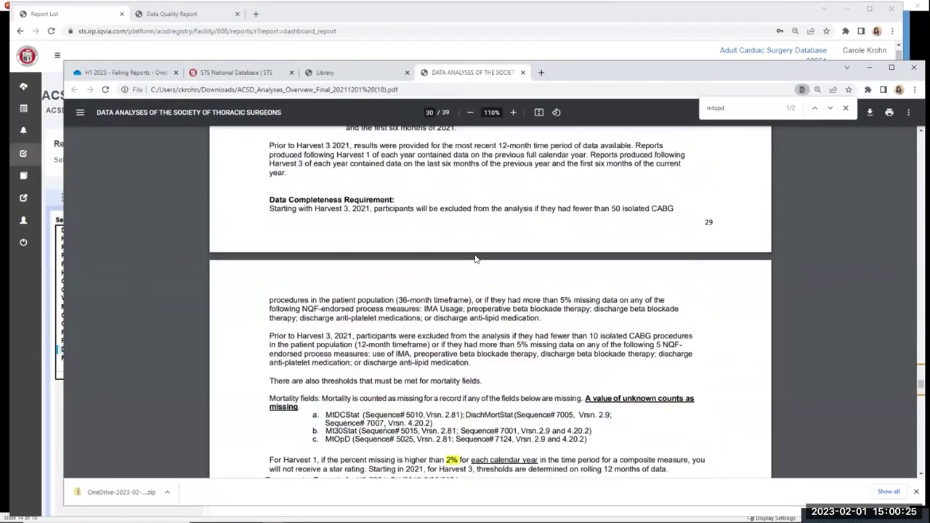
pyautogui.scroll(3, 476, 258)
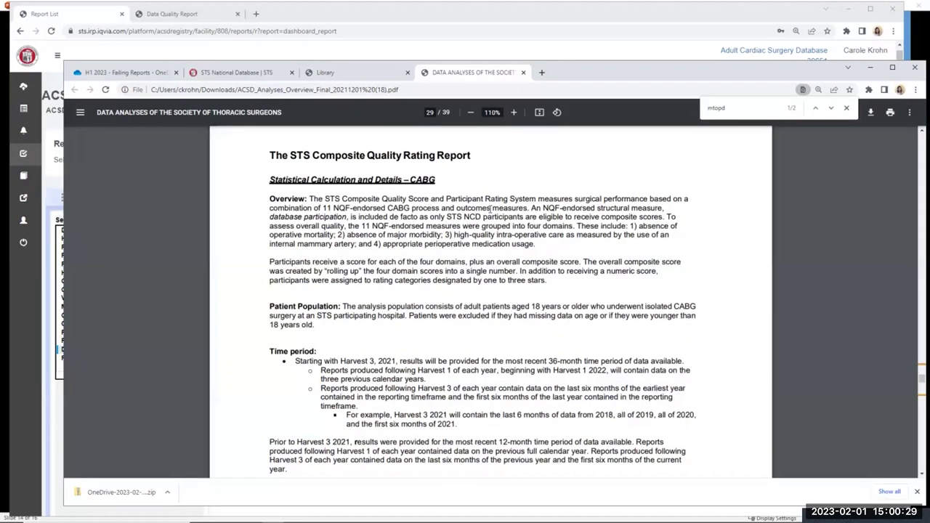
pyautogui.scroll(-3, 537, 379)
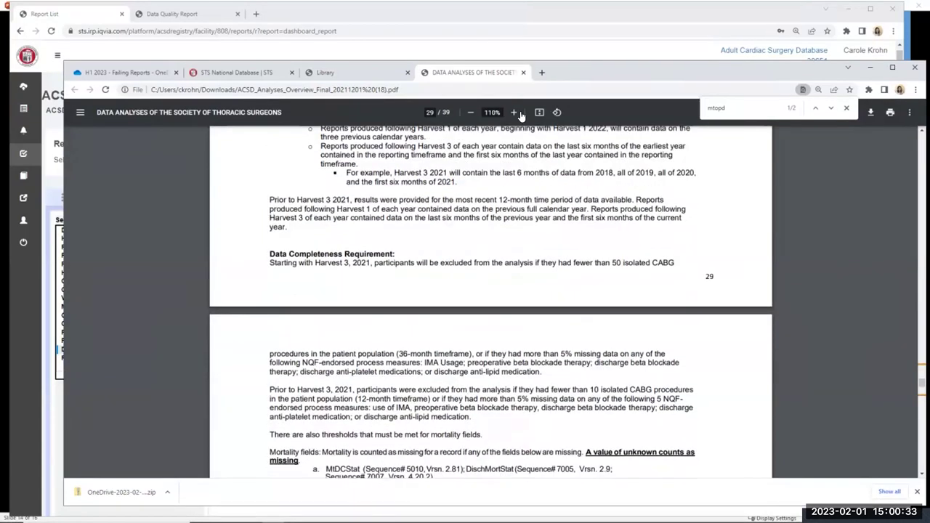
# Zoom the PDF to 150% and find the composite rating's statistical details for AVR, AVR + CABG, MVRR and MVRR + CABG
pyautogui.click(514, 112)
pyautogui.click(513, 112)
pyautogui.scroll(-1, 549, 280)
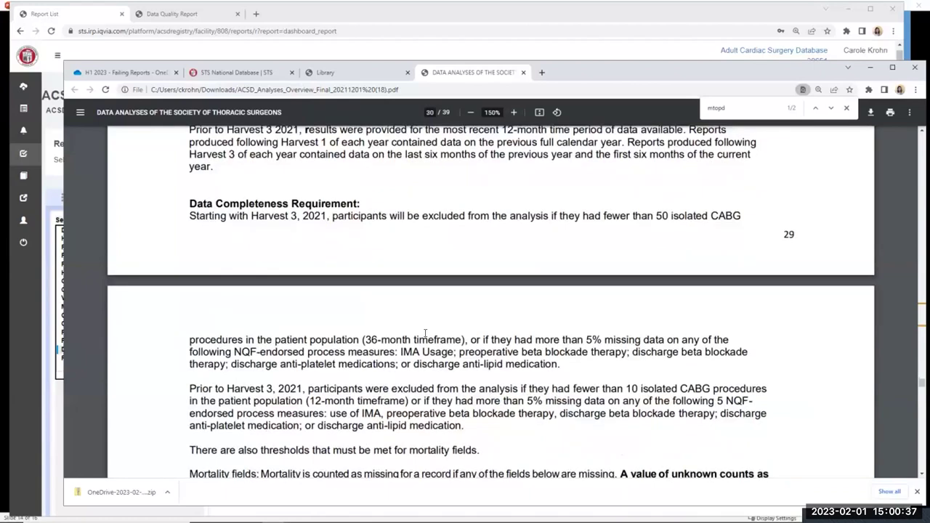
pyautogui.scroll(-15, 425, 335)
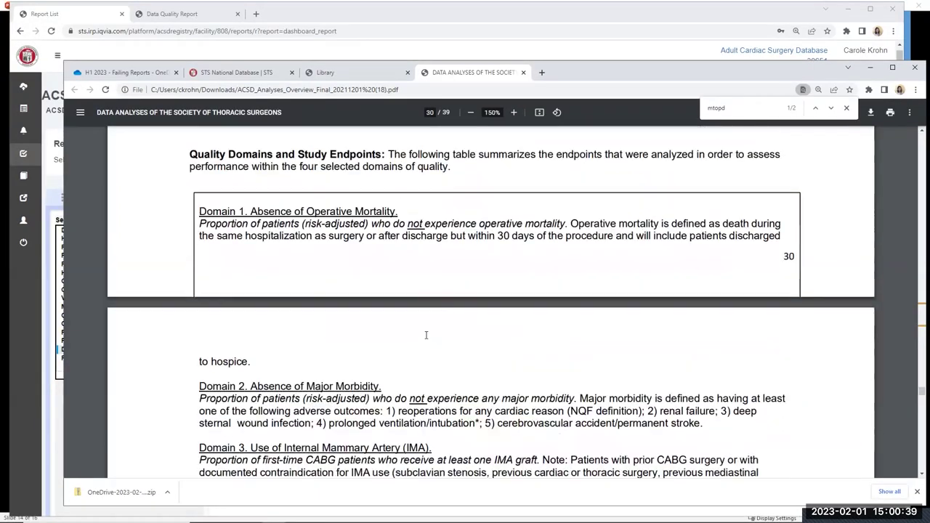
pyautogui.scroll(-15, 425, 334)
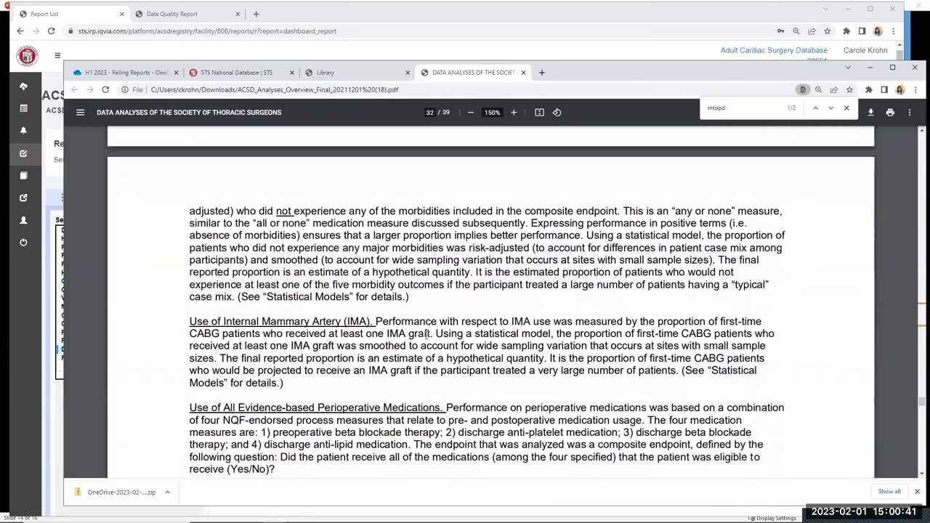
pyautogui.scroll(-10, 425, 335)
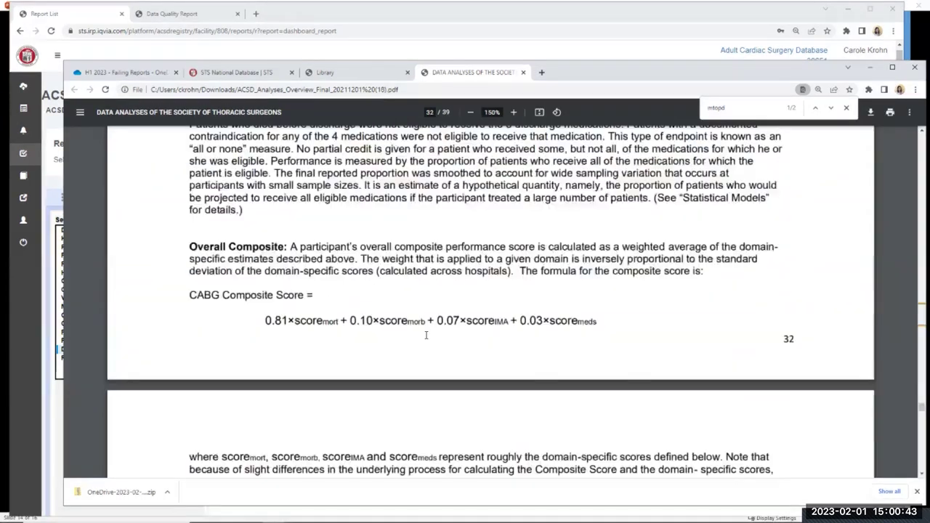
pyautogui.scroll(-8, 427, 336)
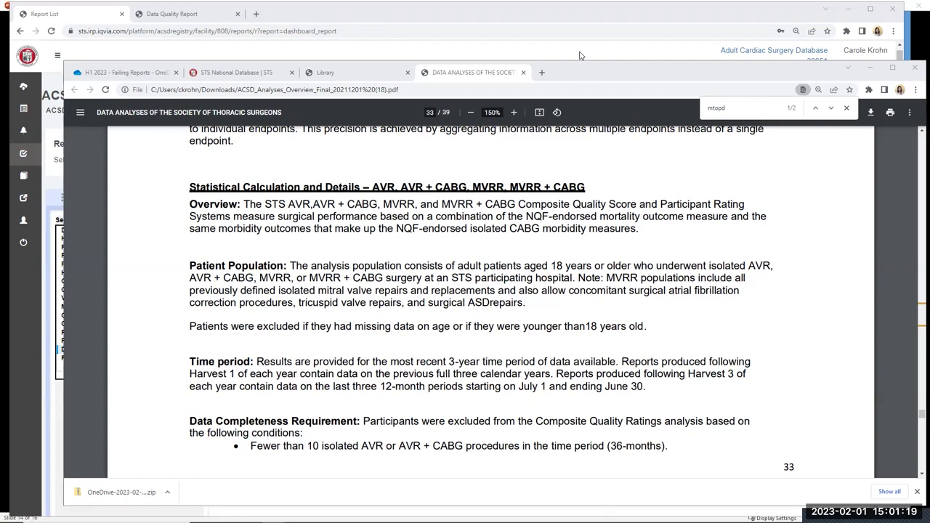
# Return to the participant dashboard report and select the Discharge / Mortality table's entry for mortality status at 30 days after surgery
pyautogui.moveTo(580, 55); pyautogui.dragTo(580, 55)
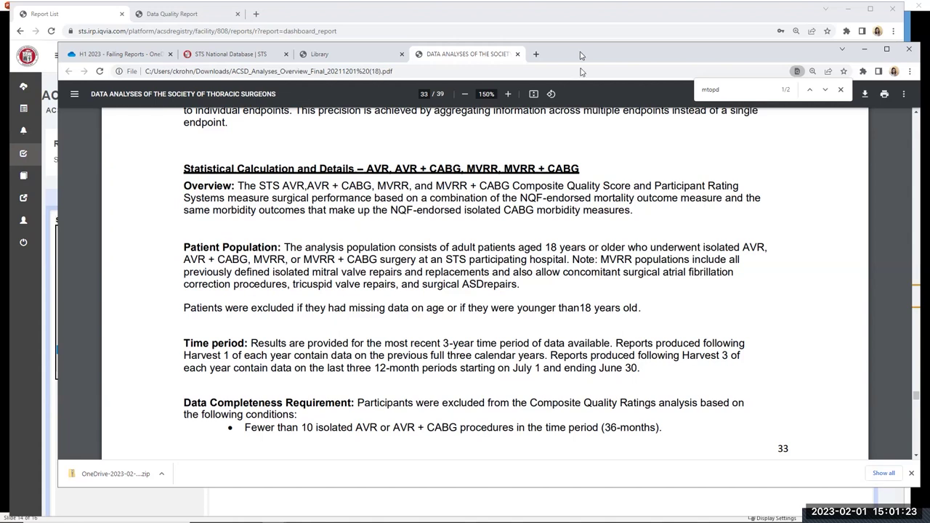
pyautogui.click(532, 18)
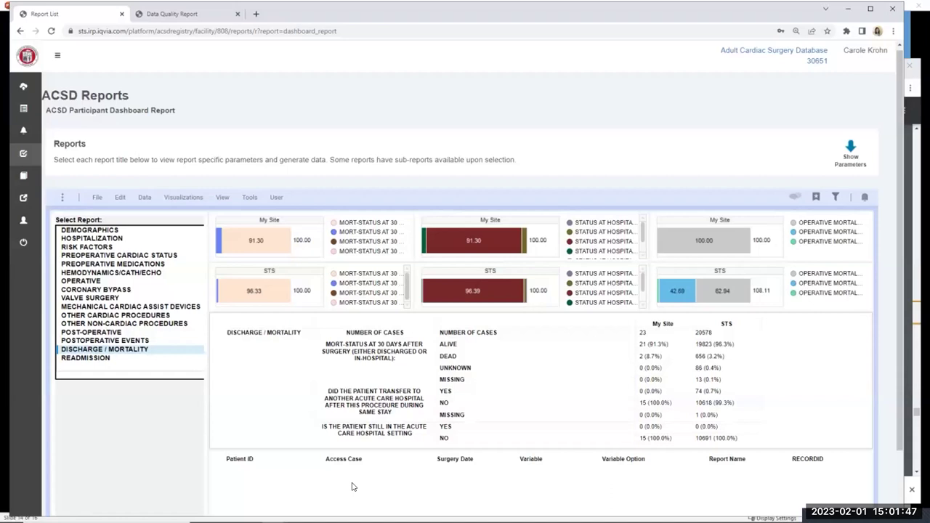
pyautogui.rightClick(346, 371)
pyautogui.click(337, 367)
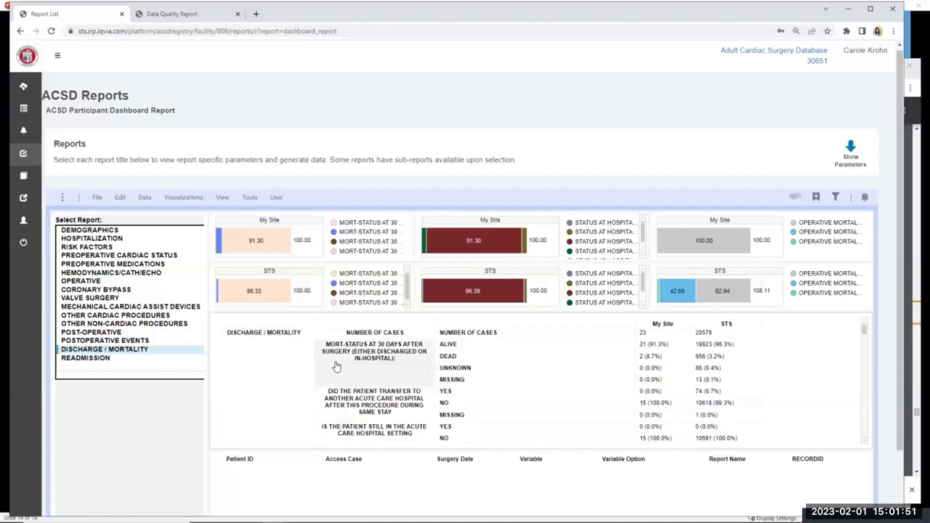
pyautogui.moveTo(337, 372)
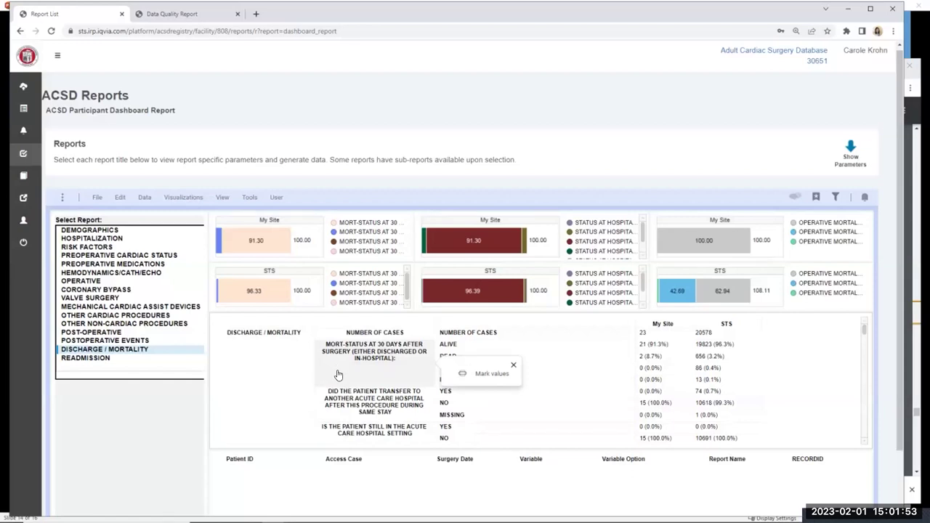